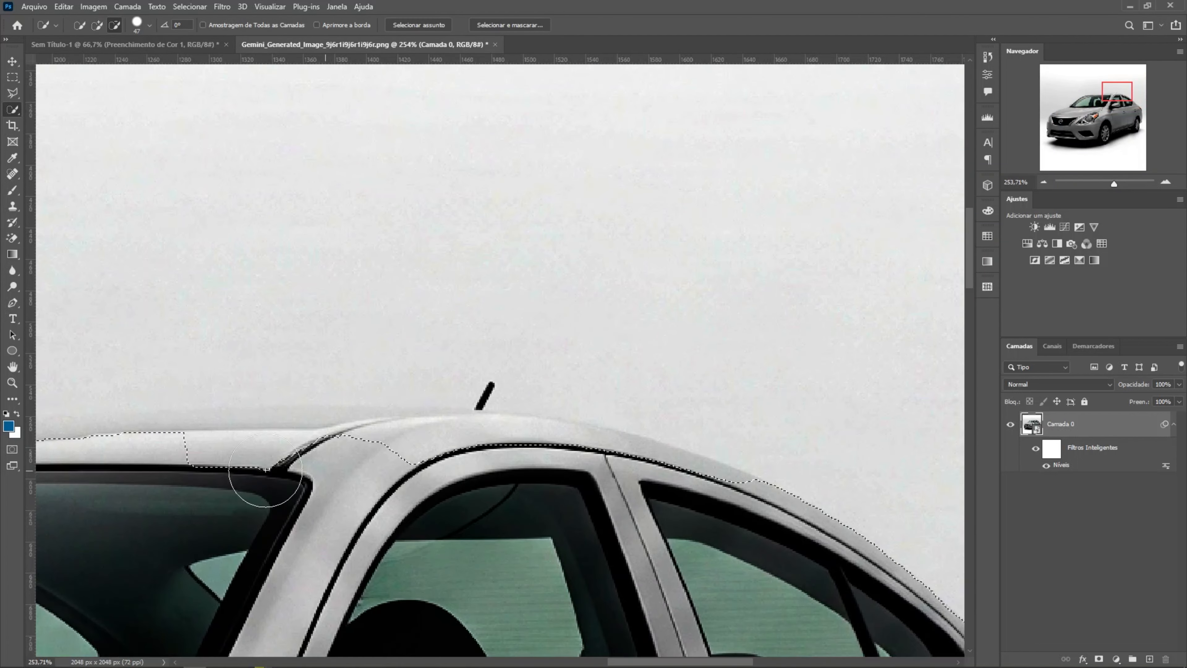
- Refine the car selection along the roof edge and around the bottom of the near front tire with Quick Selection
mouse_move(238, 475)
mouse_down()
mouse_move(265, 454)
mouse_move(464, 460)
mouse_up()
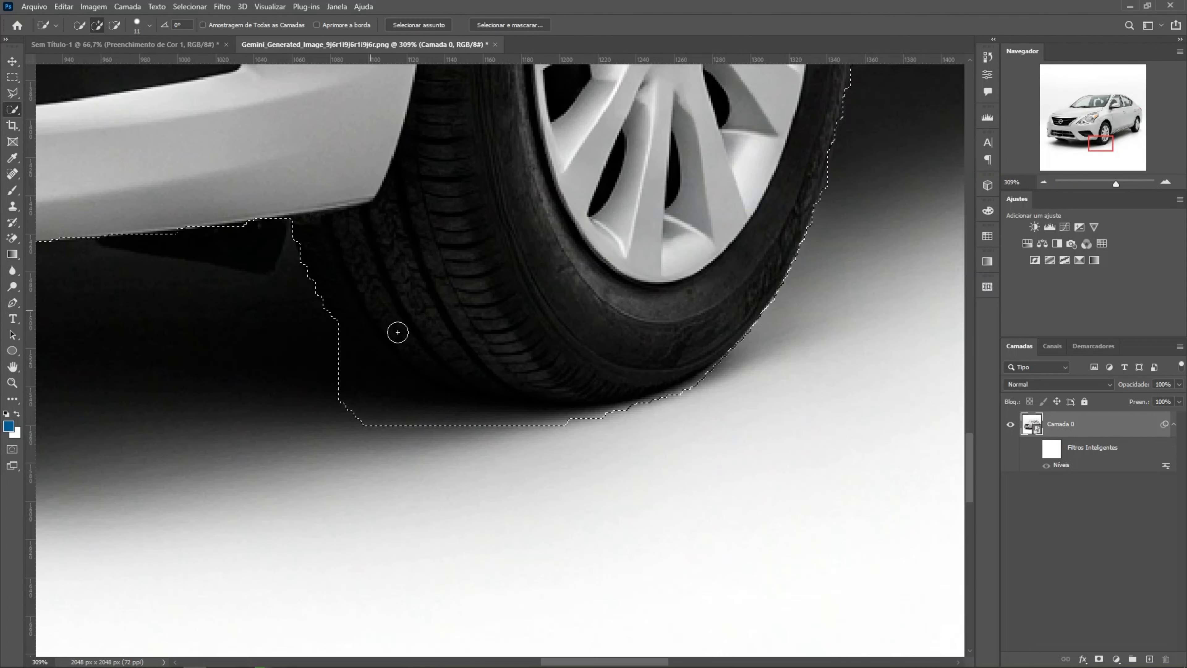
drag(398, 333, 421, 331)
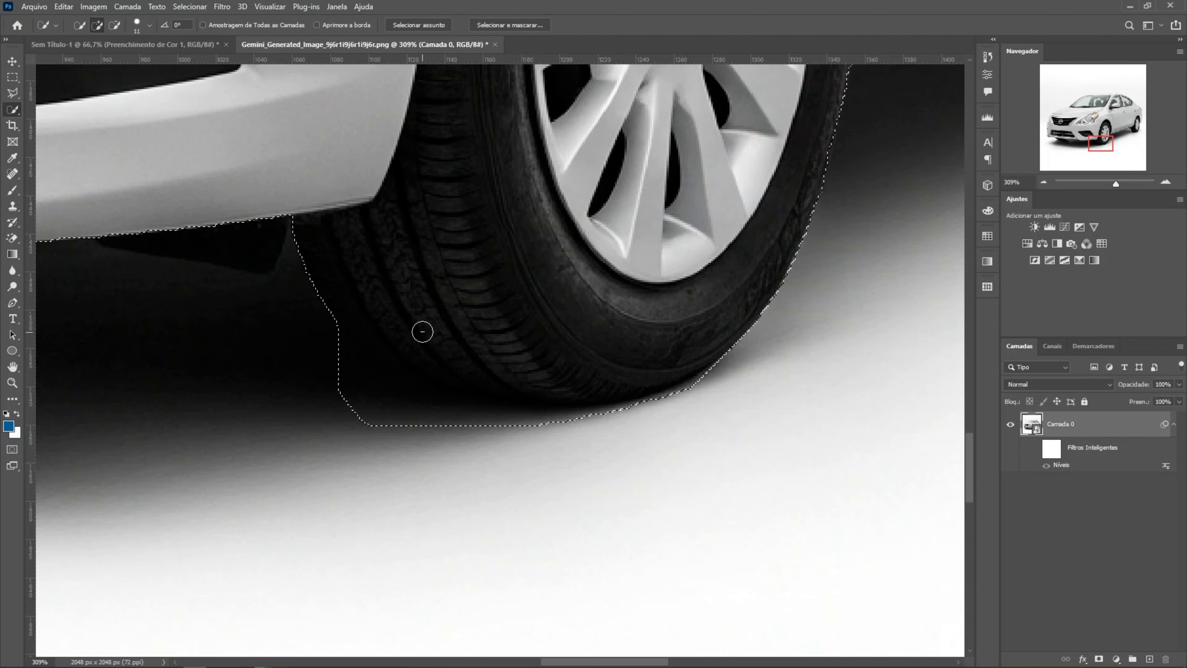
- Add the dark flap under the front bumper, just ahead of the near front tire, to the selection with the Polygonal Lasso
mouse_move(254, 266)
mouse_down()
mouse_move(617, 284)
mouse_move(618, 252)
mouse_move(636, 245)
mouse_up()
key(l)
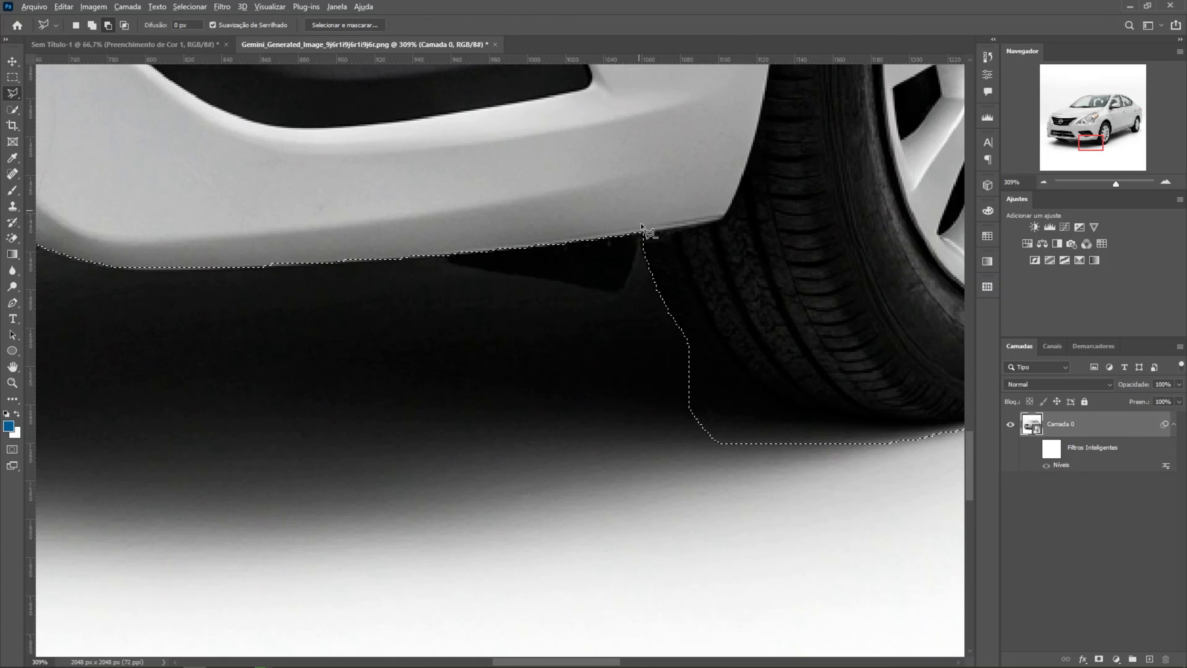
shift+click(640, 226)
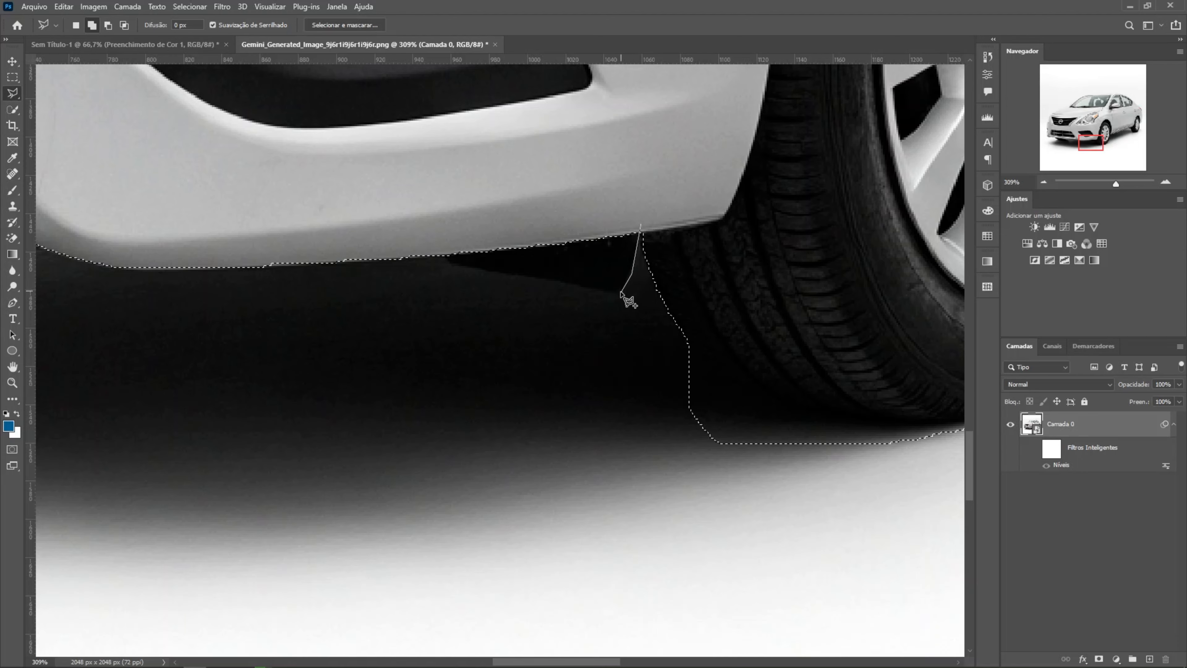
click(614, 293)
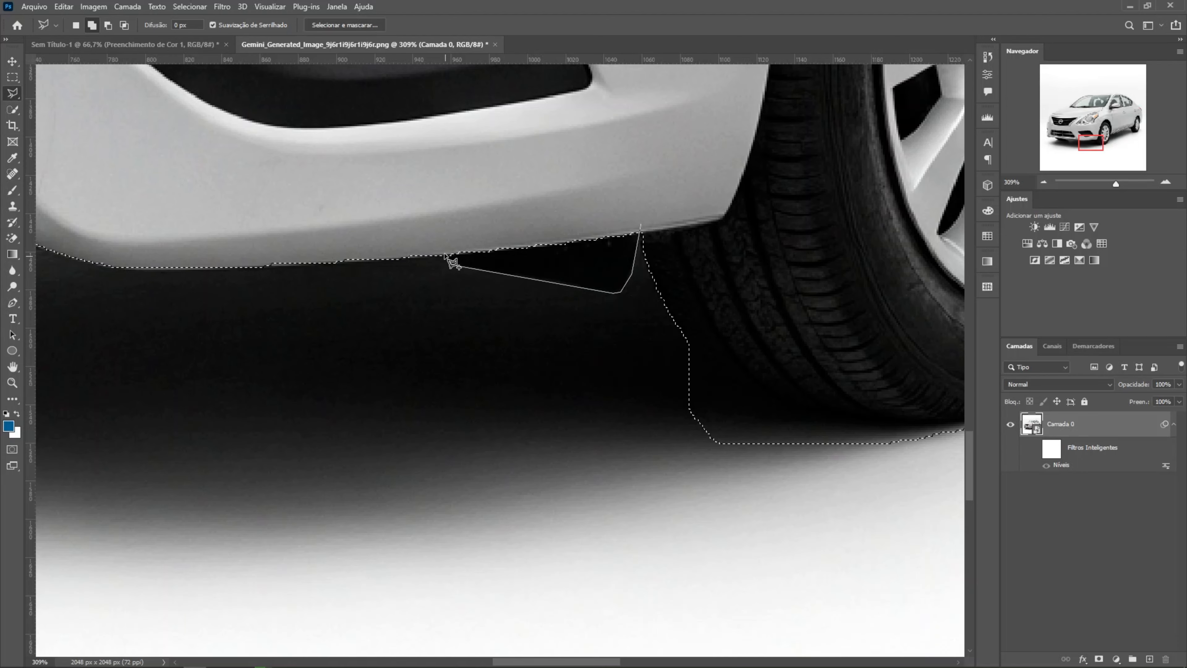
click(452, 263)
click(450, 208)
click(644, 182)
click(641, 225)
- Add the missing strip along the lower edge of the front bumper below the grille to the selection
scroll(648, 234, down, 5)
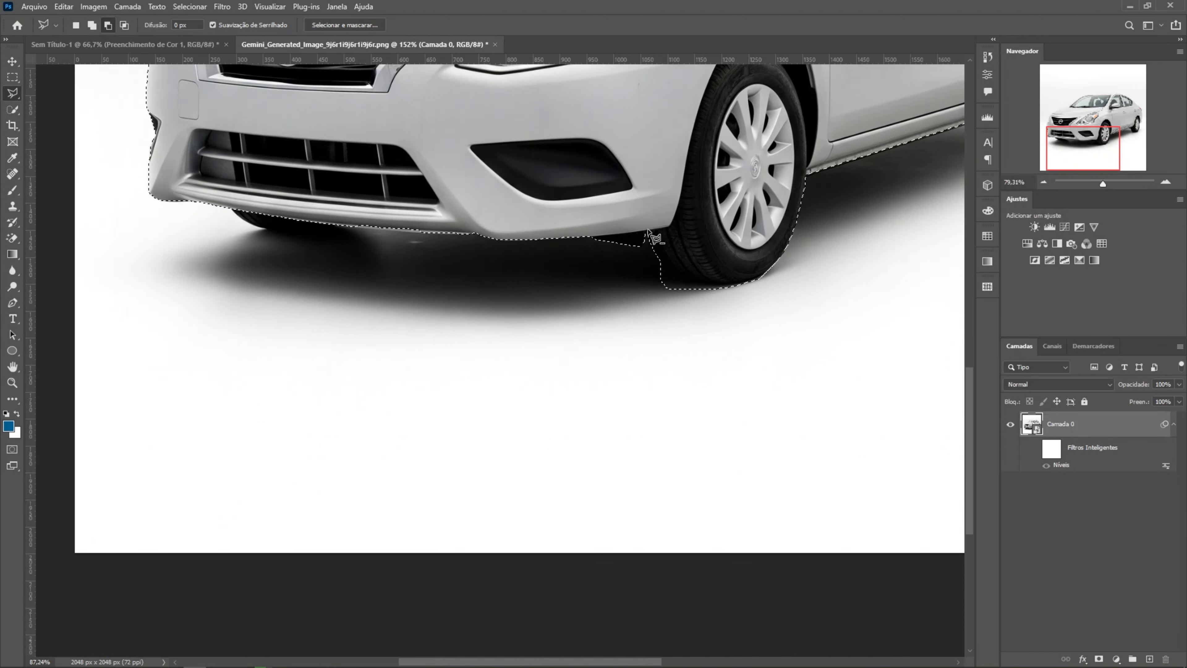
scroll(648, 233, up, 5)
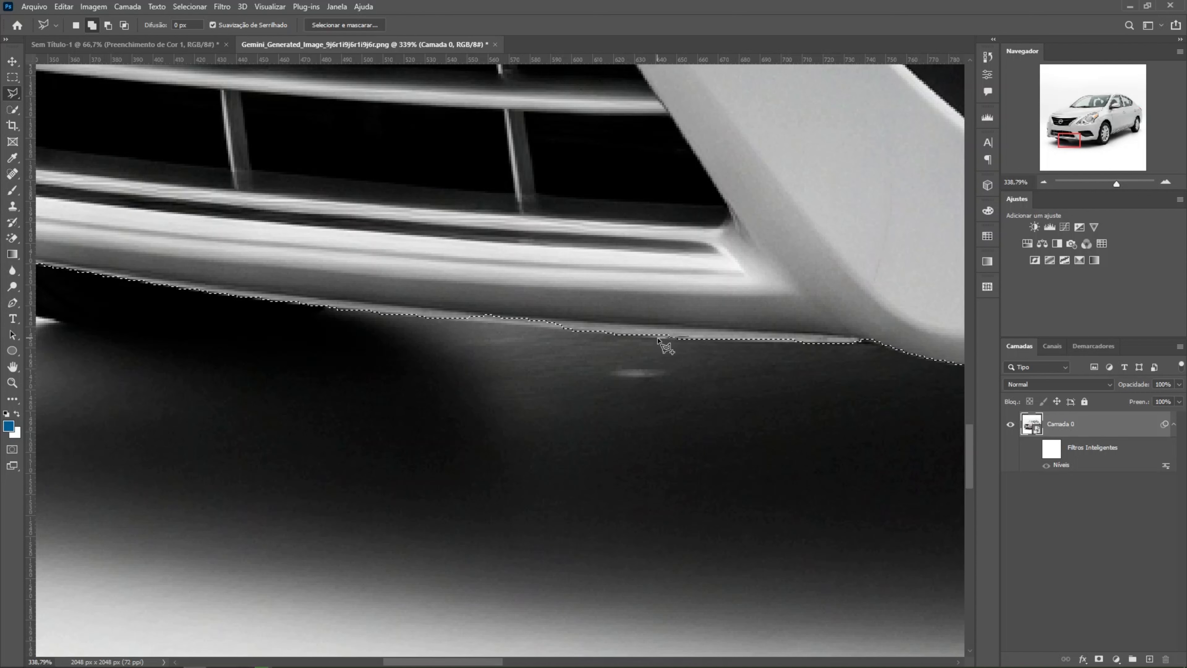
click(659, 339)
click(338, 309)
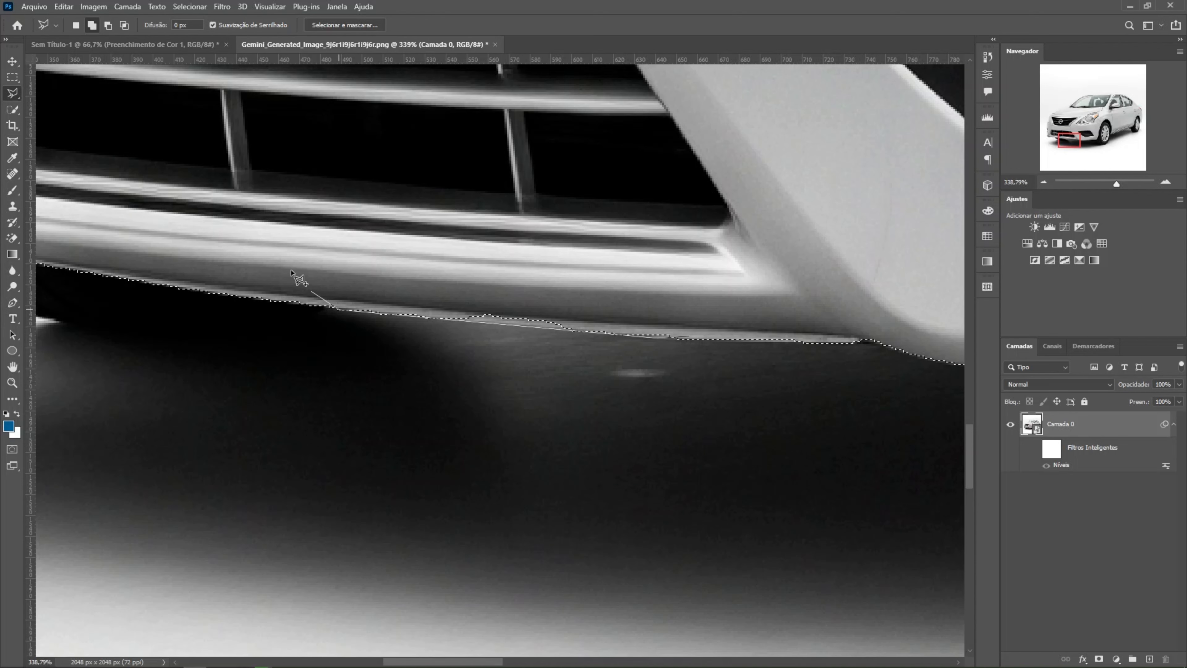
click(290, 271)
click(782, 273)
double_click(718, 321)
- Add the far front tire showing beneath the bumper to the car selection with the Polygonal Lasso
scroll(509, 313, down, 3)
scroll(310, 267, up, 2)
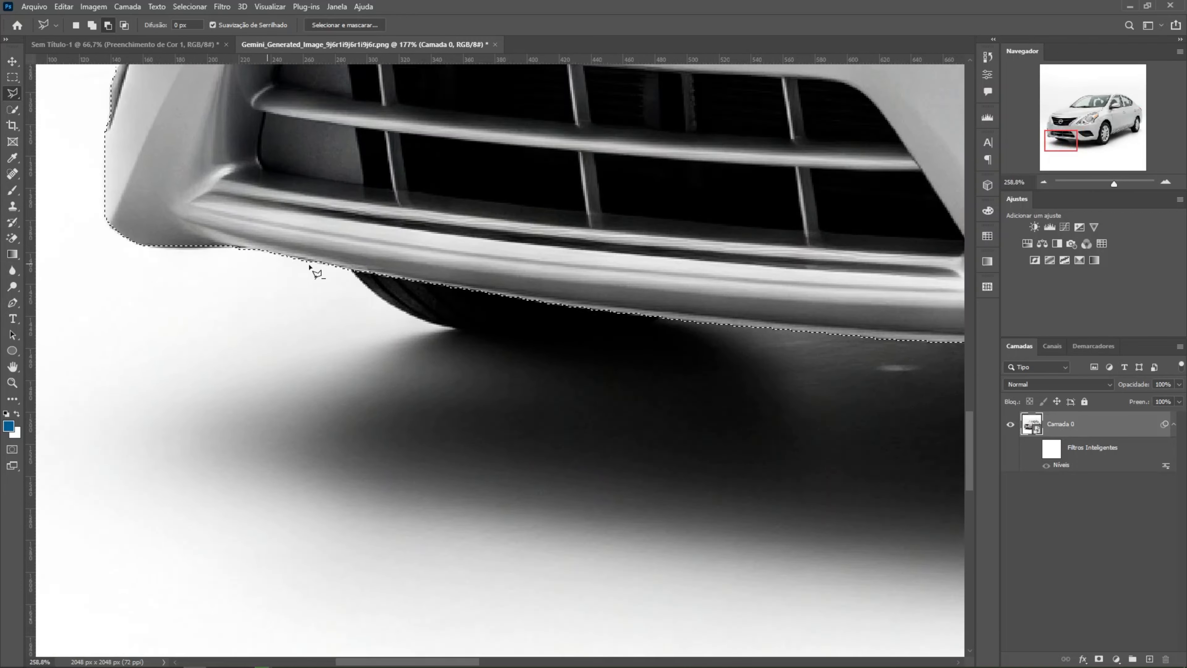
scroll(617, 276, up, 3)
key(w)
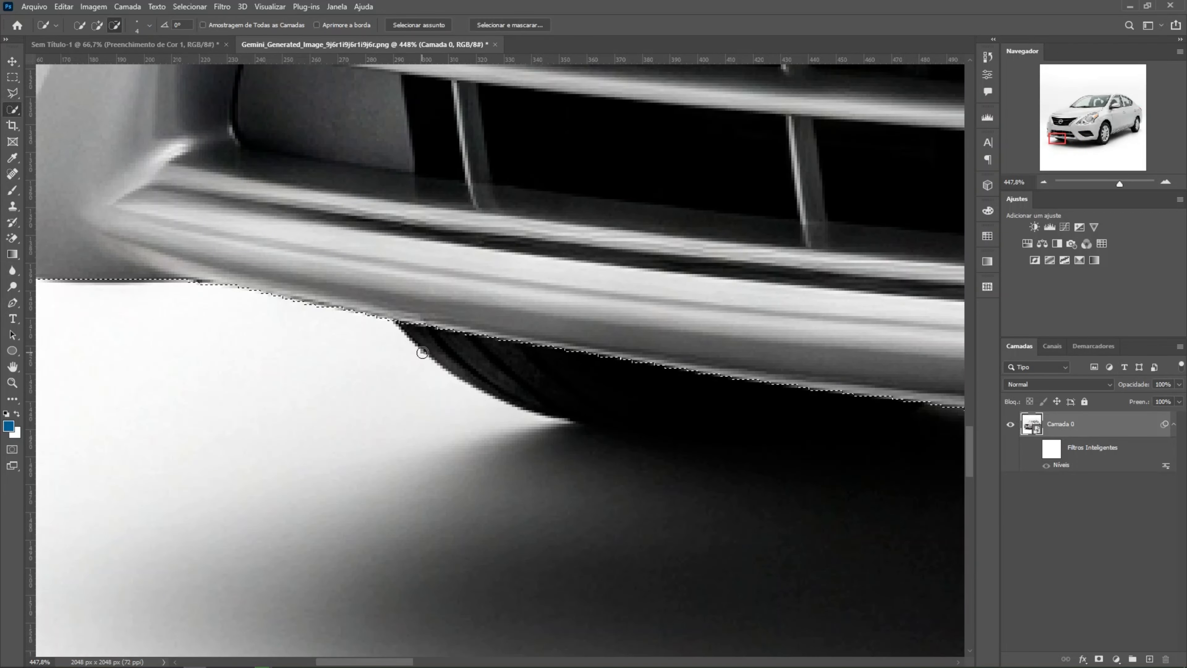
key(l)
scroll(423, 540, down, 2)
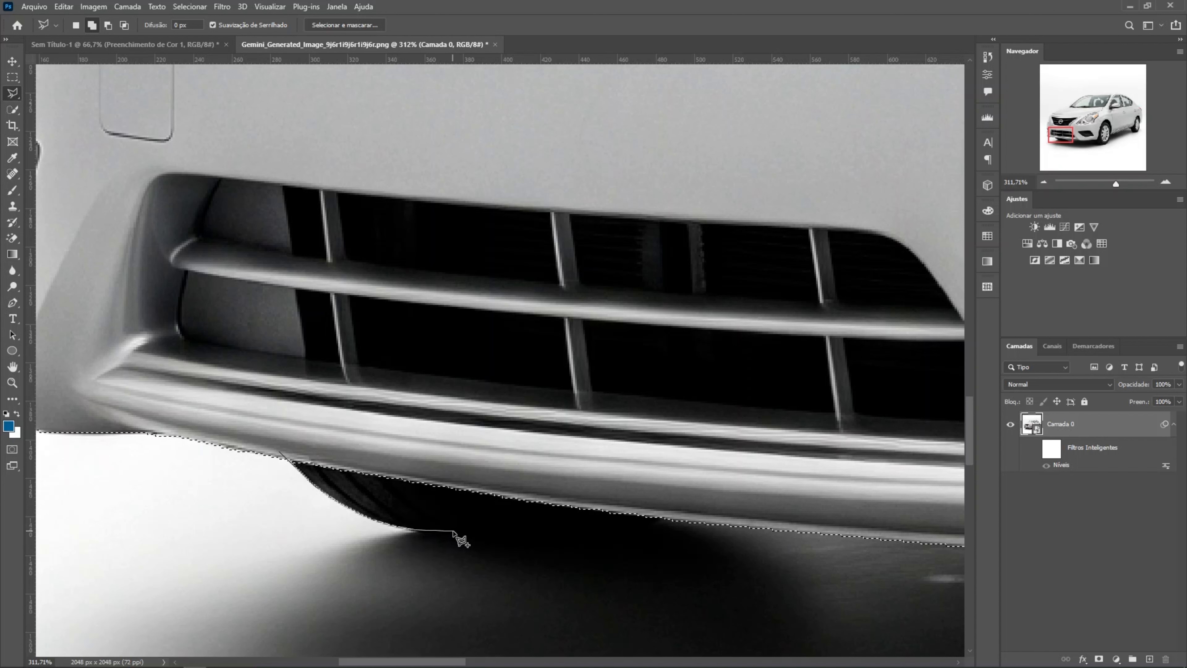
click(453, 530)
key(Escape)
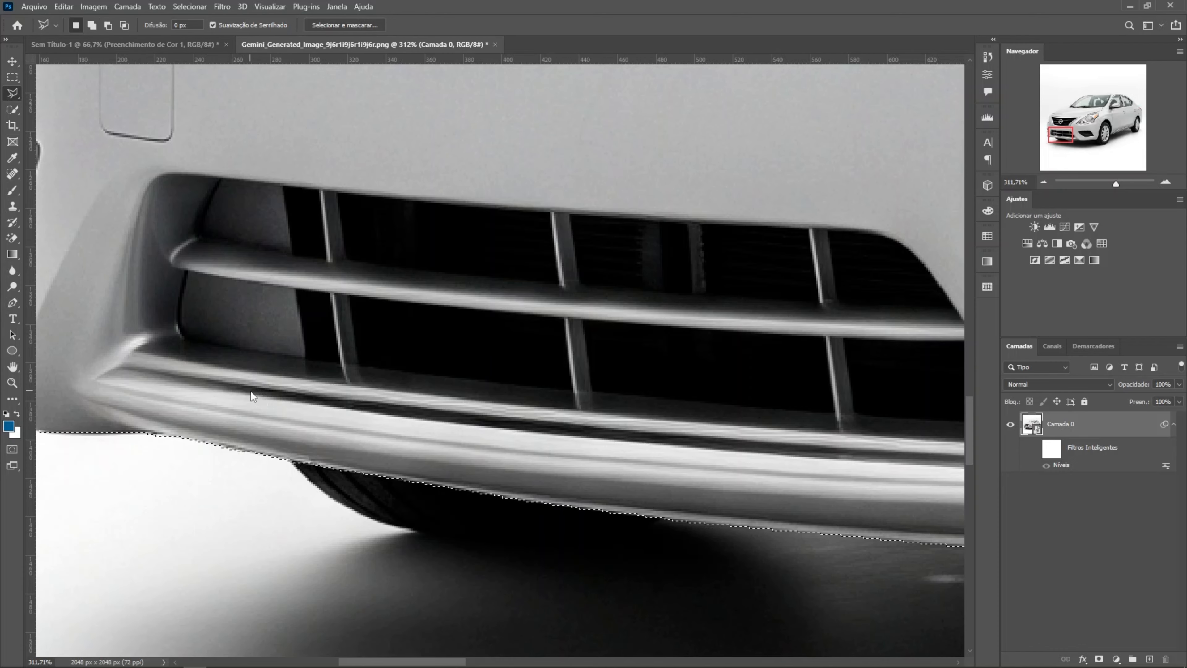
- Mask out the car's background and place the cut-out car at the right end of the blue banner, scaled to 39.04%
key(ctrl+0)
click(1099, 659)
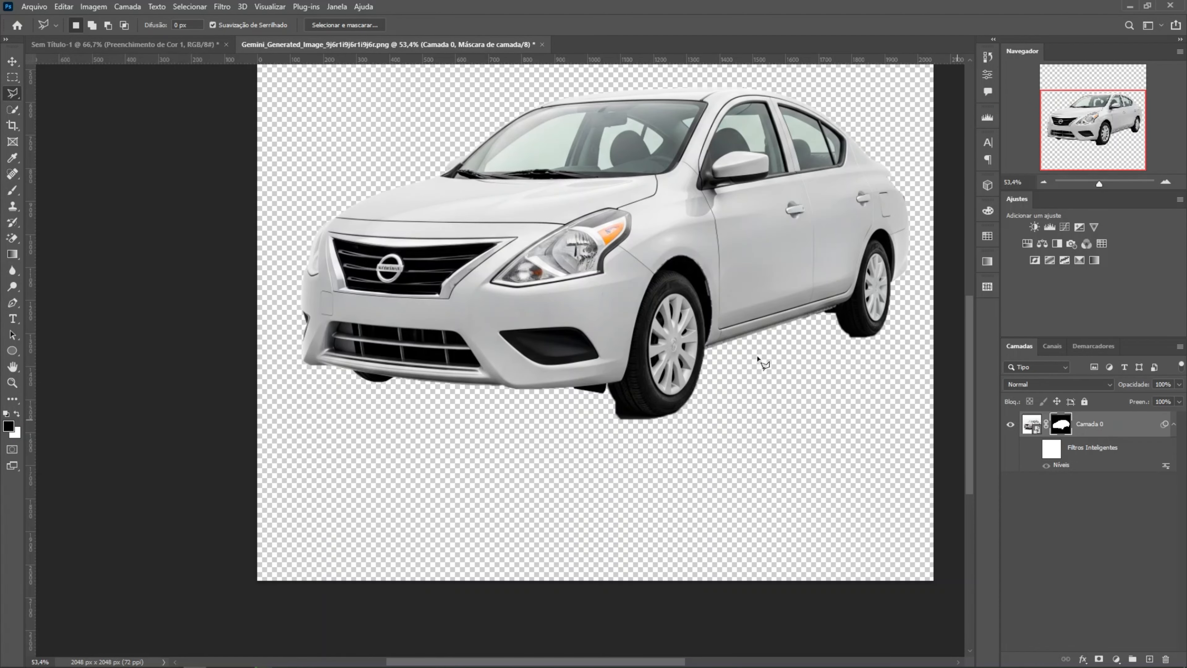
key(v)
drag(765, 365, 526, 330)
key(Return)
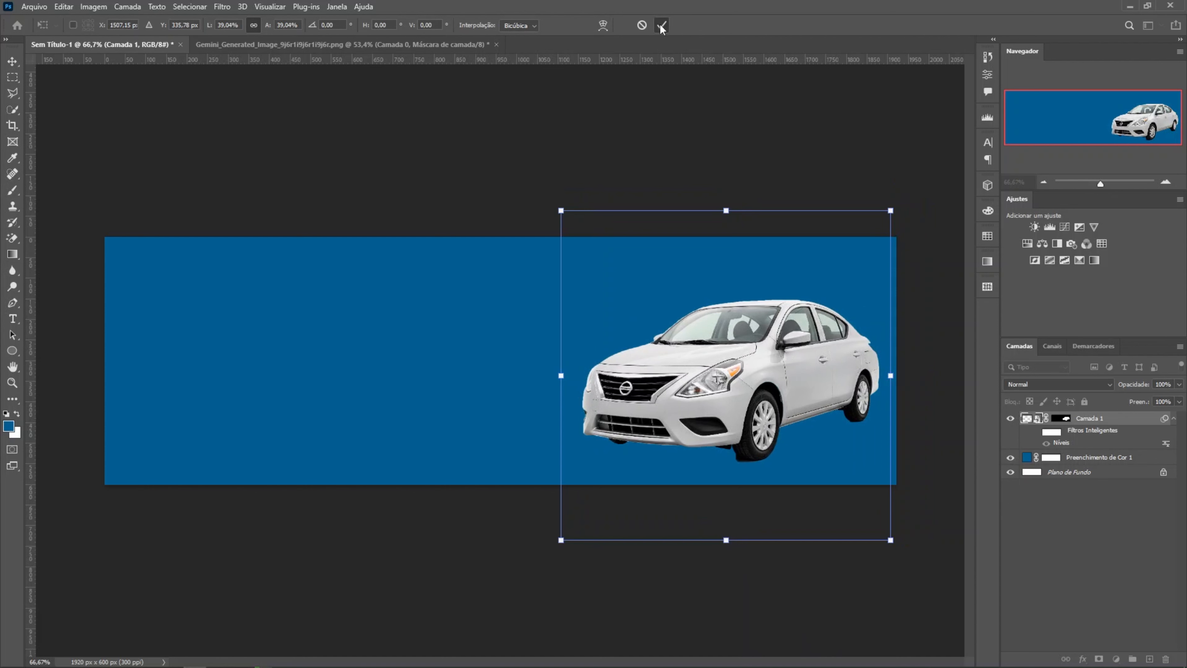
click(661, 26)
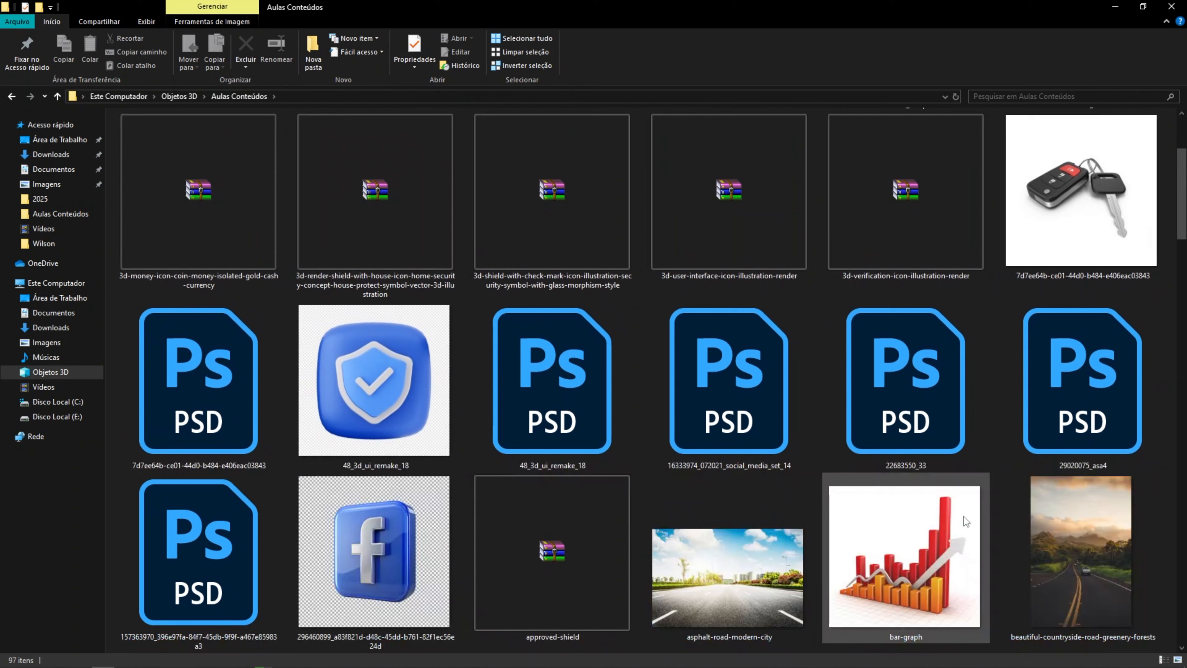
- Place the beautiful-countryside-road-greenery-forests photo behind the car and scale it over the right part of the banner
key(alt+Tab)
drag(1080, 552, 708, 430)
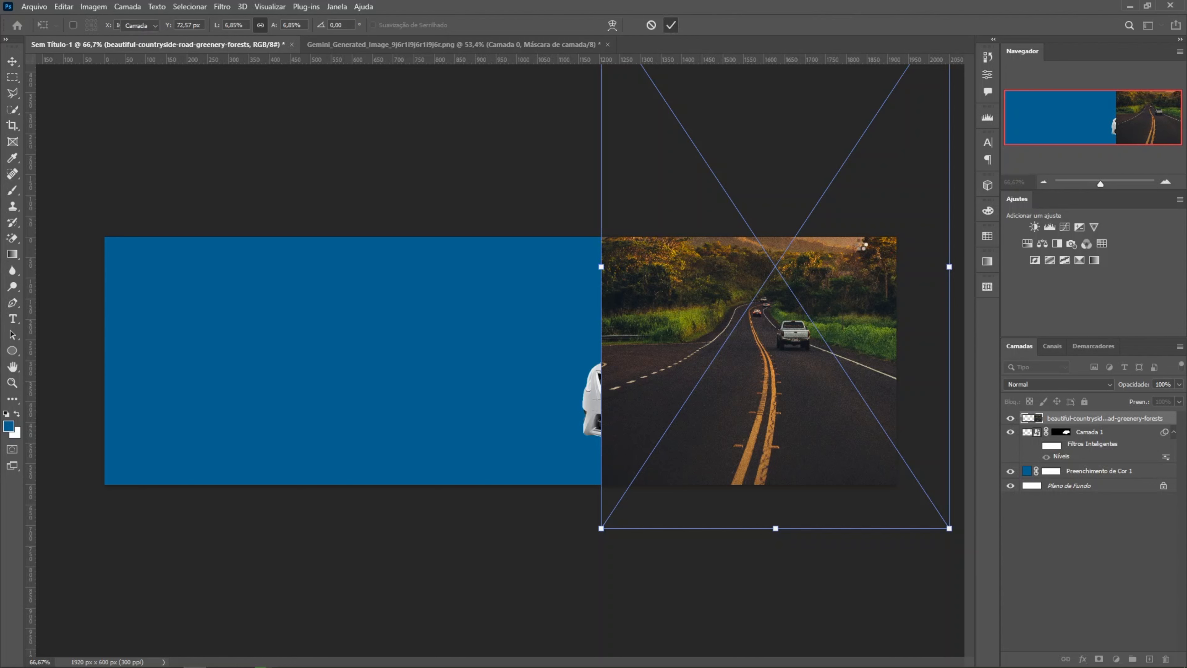
click(674, 25)
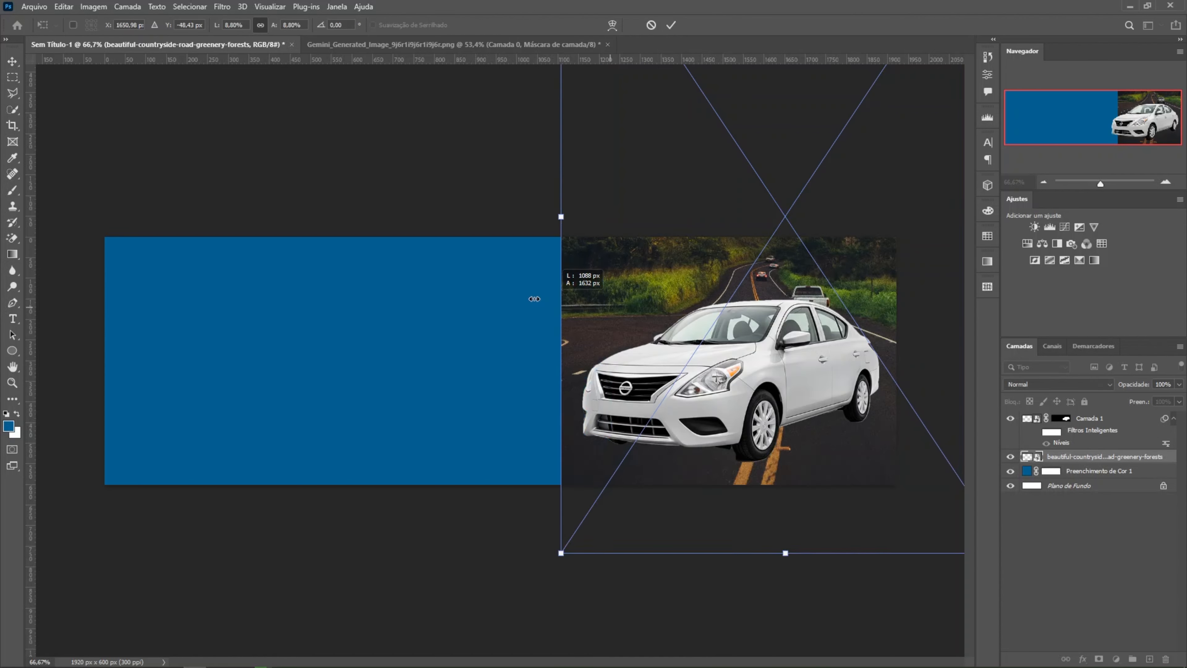
drag(530, 280, 850, 274)
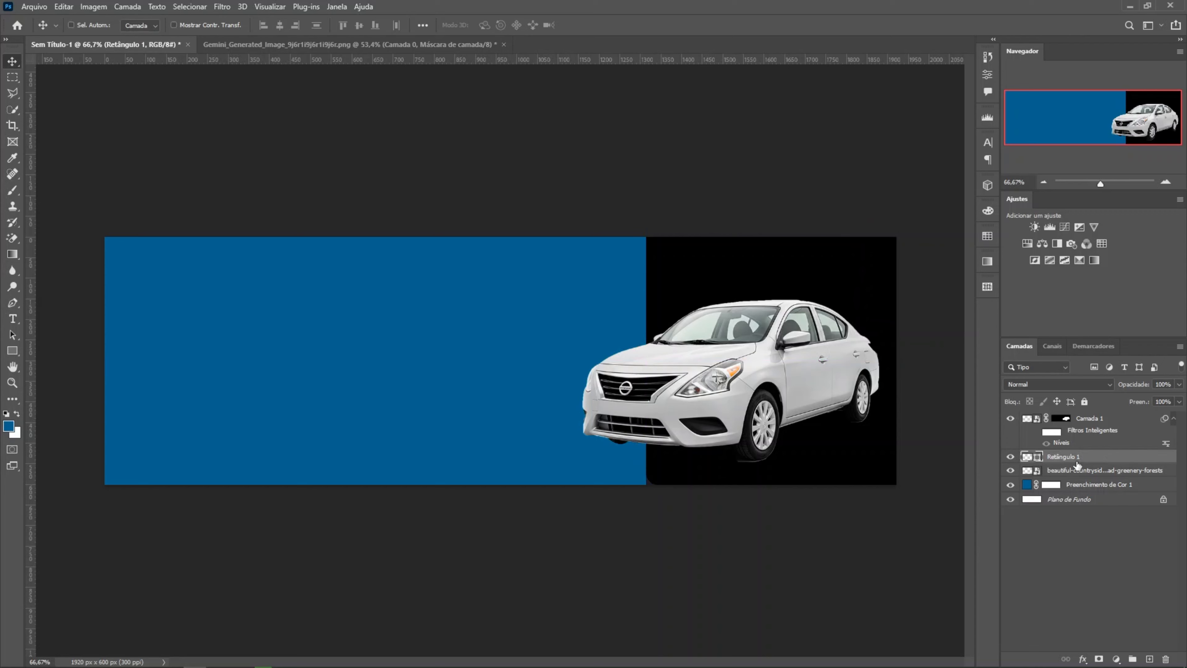
- Clip the road photo to the rectangle beneath it and rotate the rectangle about 24° into a slanted frame behind the car
drag(1077, 462, 1081, 476)
alt+click(1083, 462)
drag(736, 444, 764, 453)
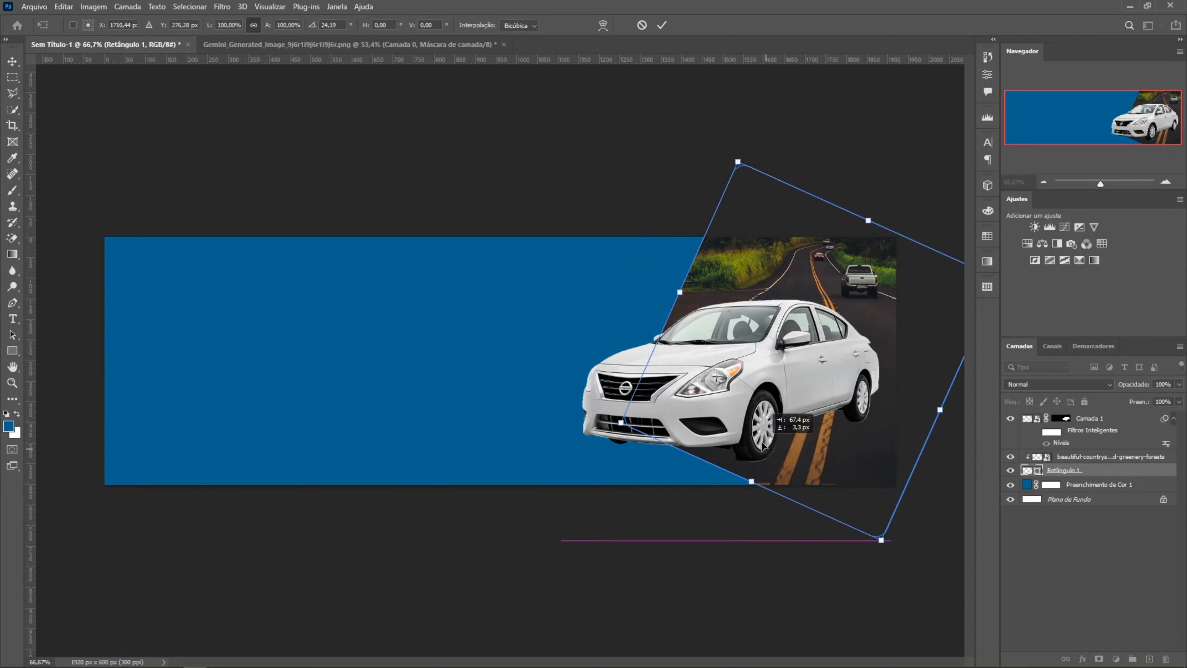
key(Return)
- Recolor the white end stop of the gradient map clipped to the road photo
click(1111, 456)
click(1059, 384)
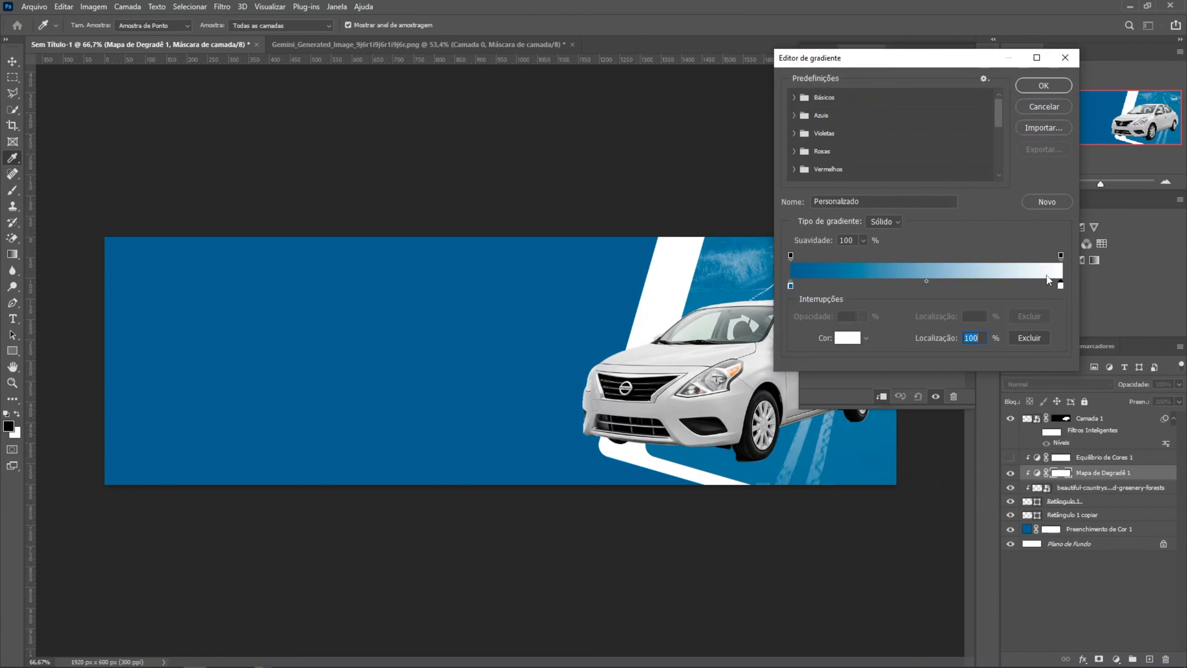
double_click(1060, 283)
drag(901, 113, 1047, 90)
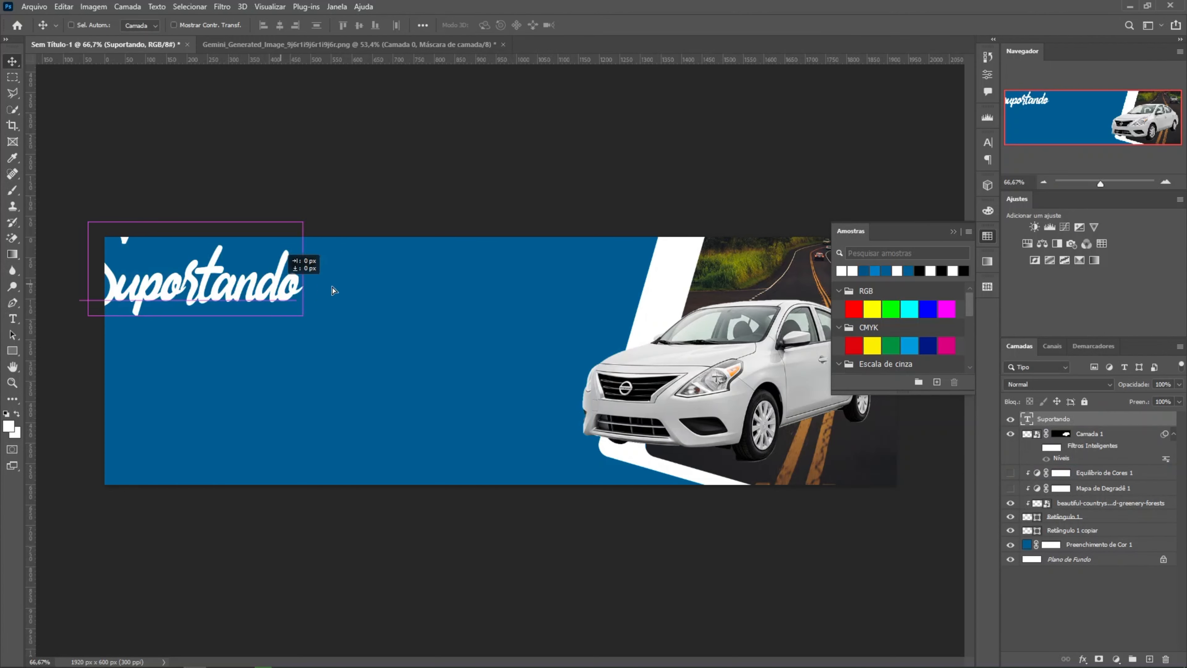
- Move the "Suportando" text fully inside the left part of the banner and activate the Type tool
drag(281, 297, 348, 319)
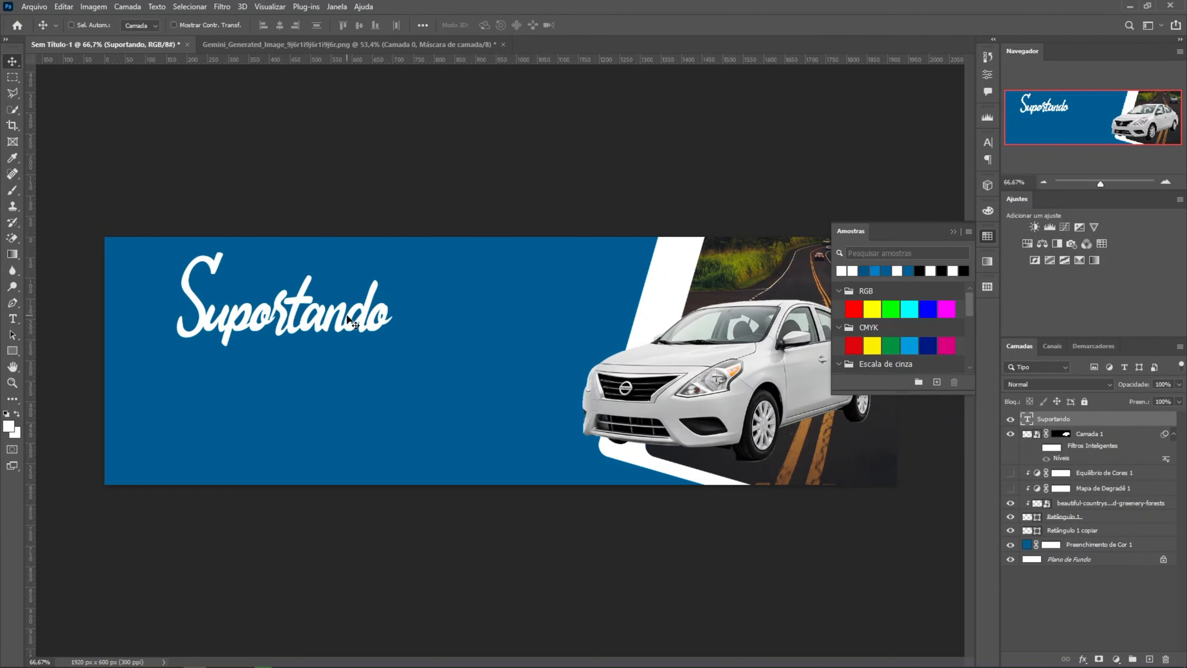
click(13, 318)
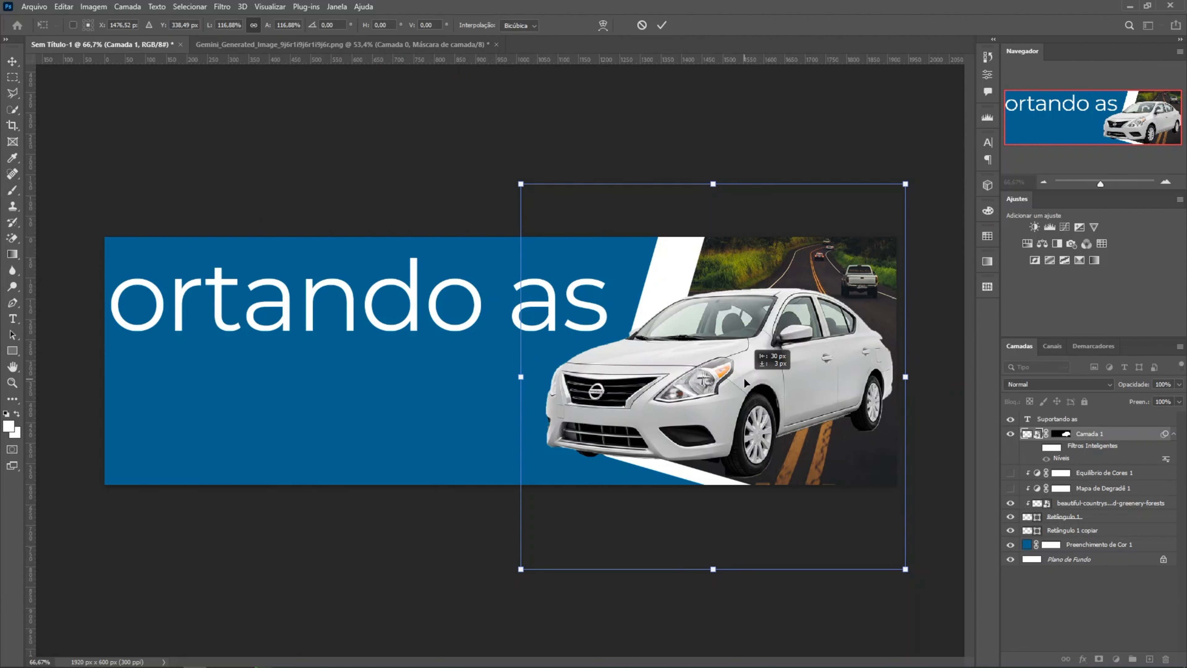
- Enlarge the white car to 116.88% and reposition it over the slanted road frame
drag(743, 377, 748, 377)
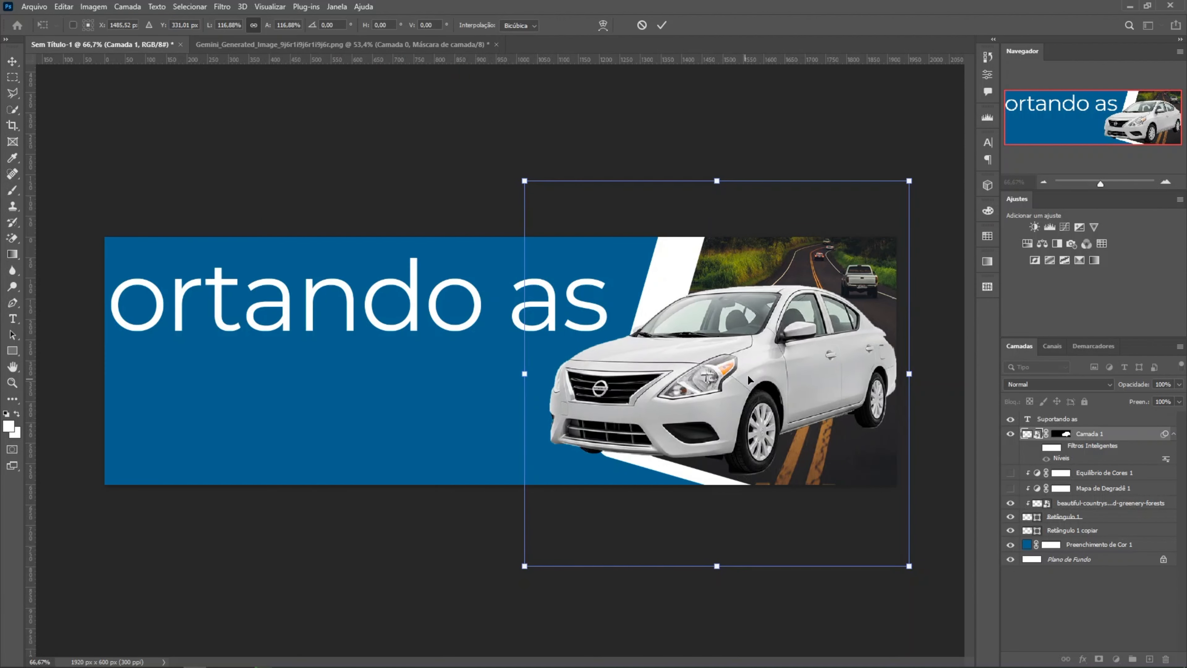
click(661, 26)
- Place a copy of the "Suportando as" text directly below the original line
scroll(701, 359, up, 3)
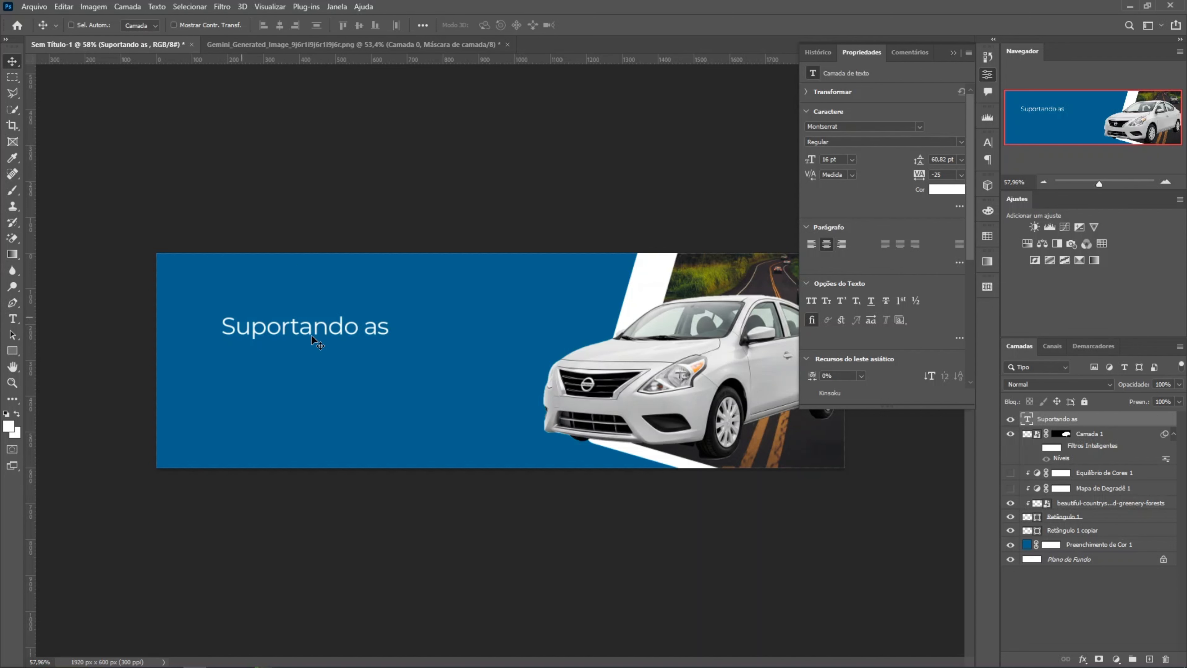
scroll(316, 343, up, 3)
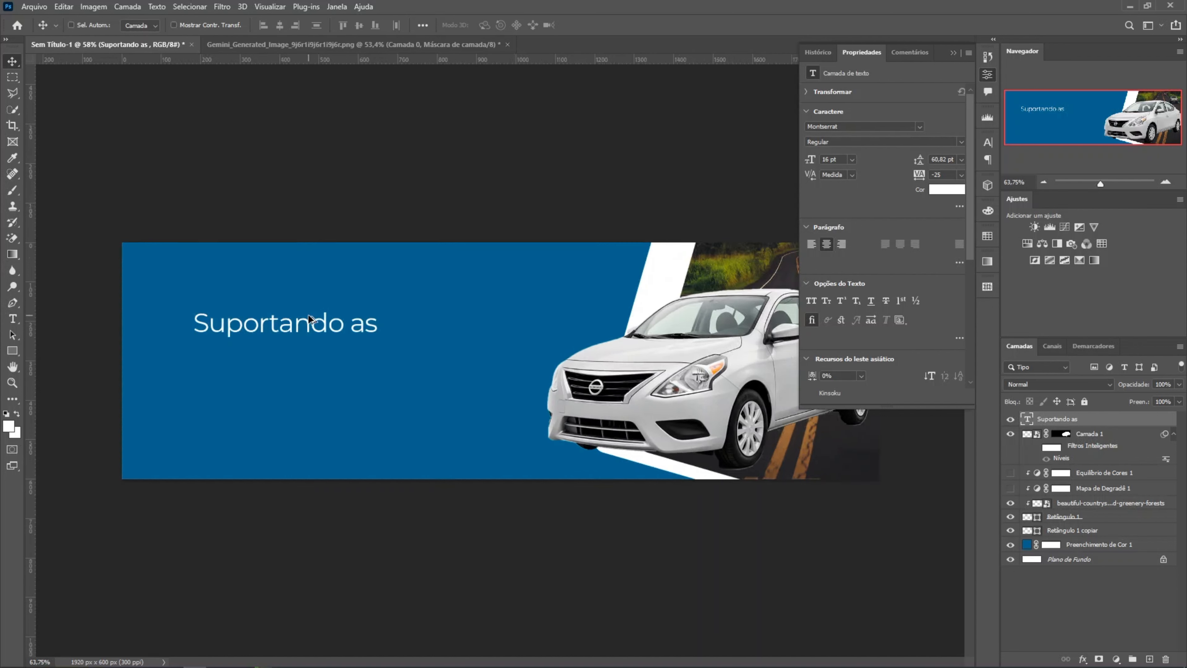
drag(266, 322, 267, 356)
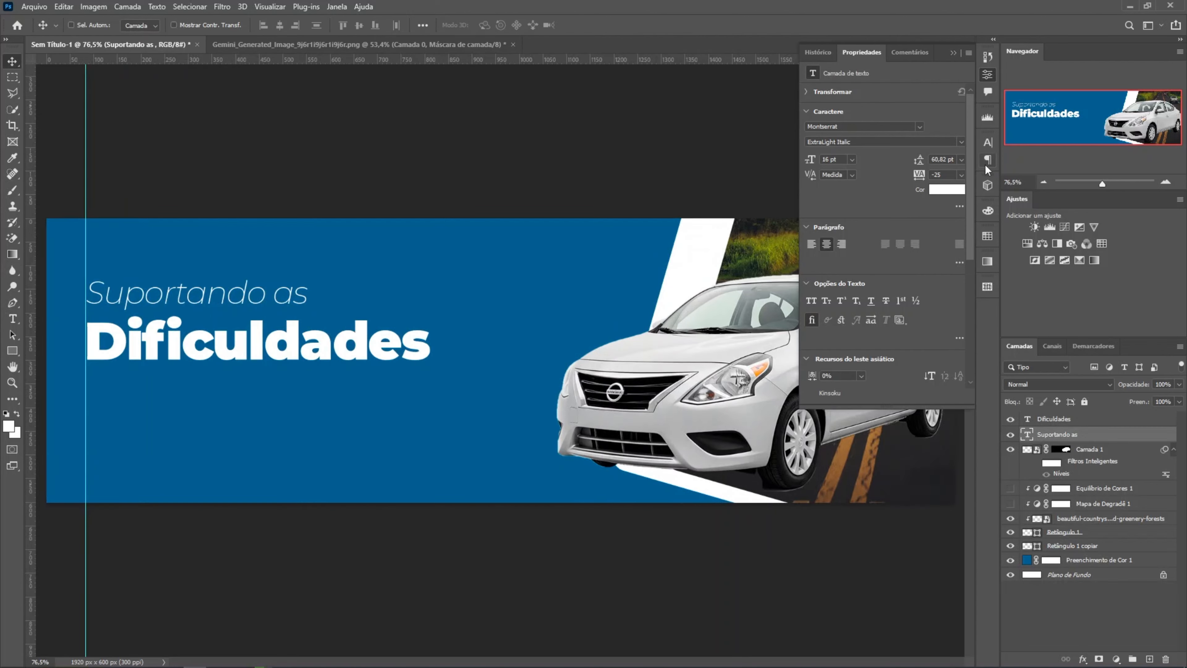
- Set the tracking of "Dificuldades" to -10 and change the copied line beneath it to "Com o Nissan x3"
click(961, 174)
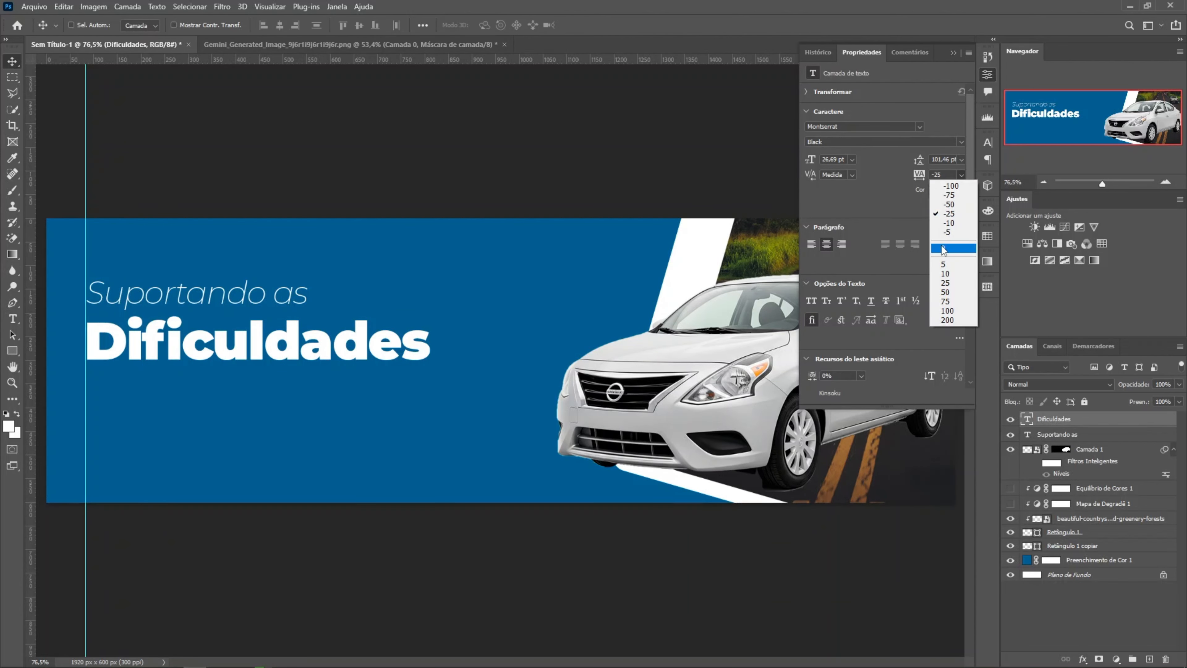
click(949, 223)
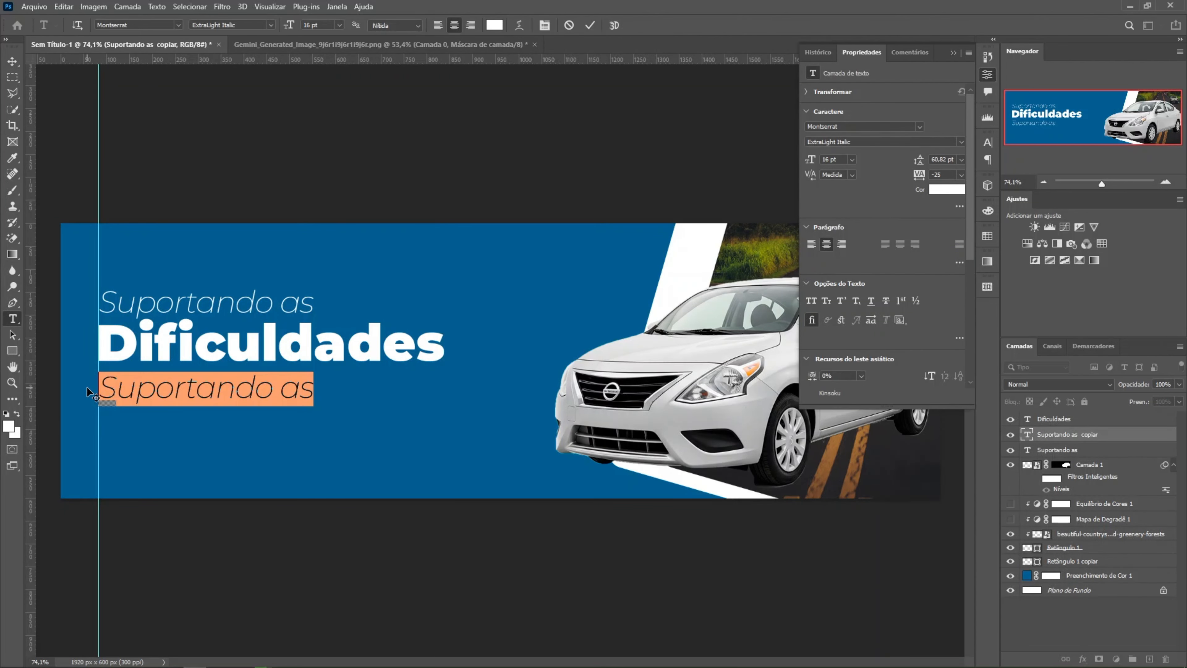
text(Com o)
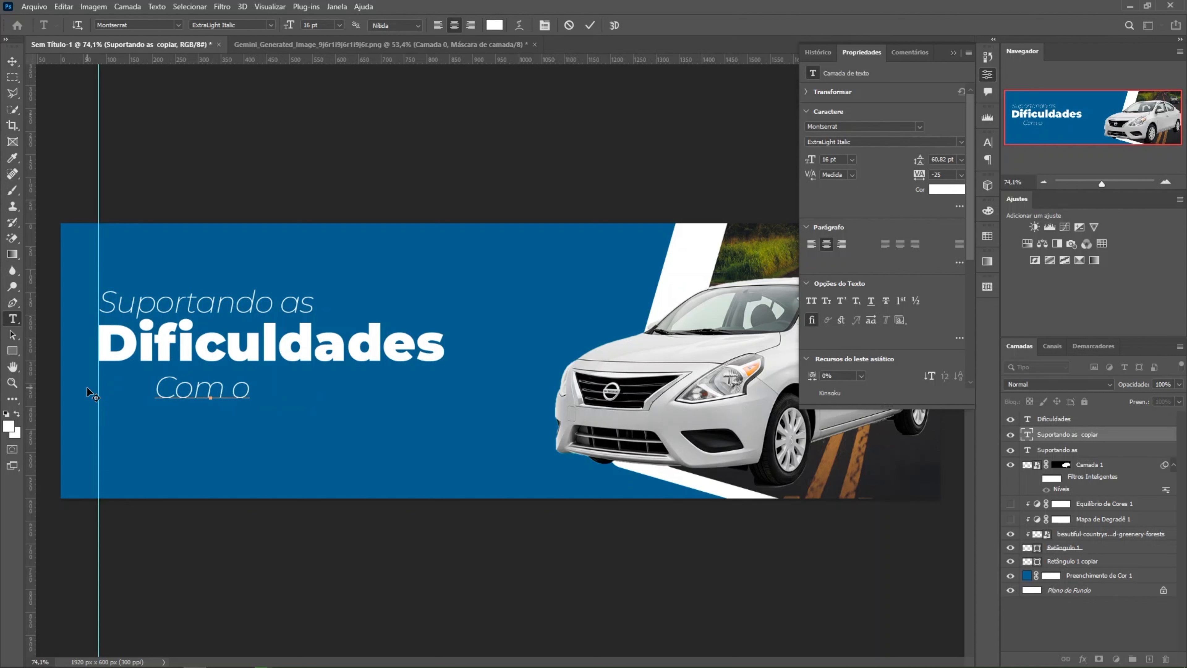
text( Nissan x3)
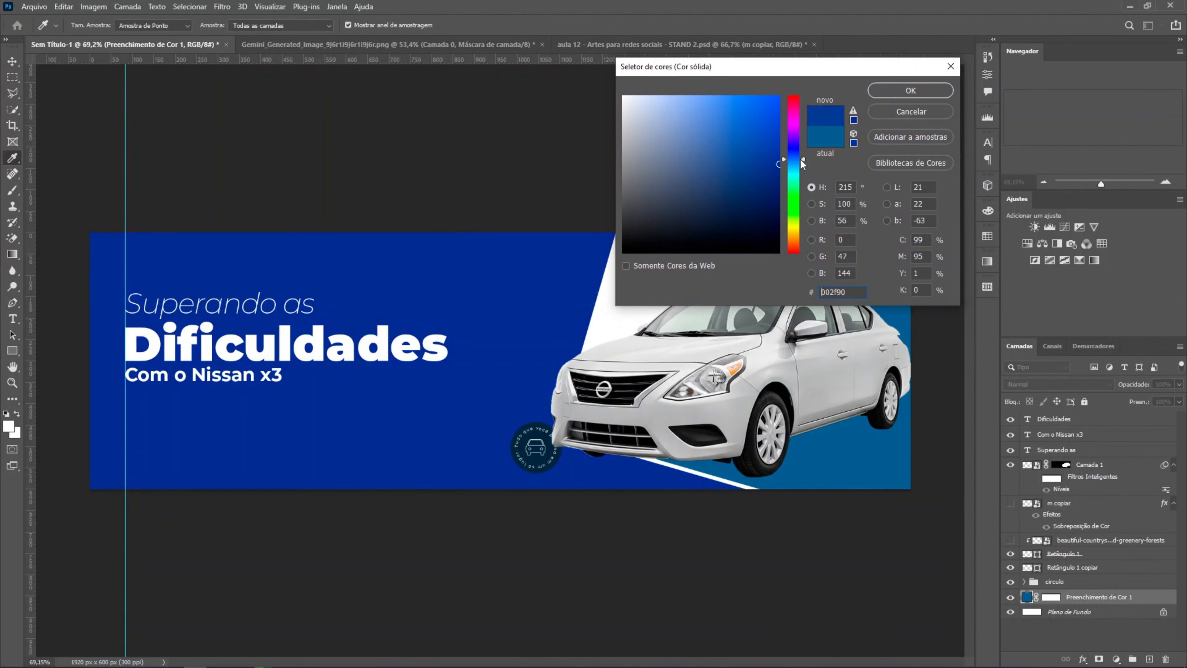
- Change the banner's solid background fill to the bright blue 0060ff
drag(779, 161, 792, 77)
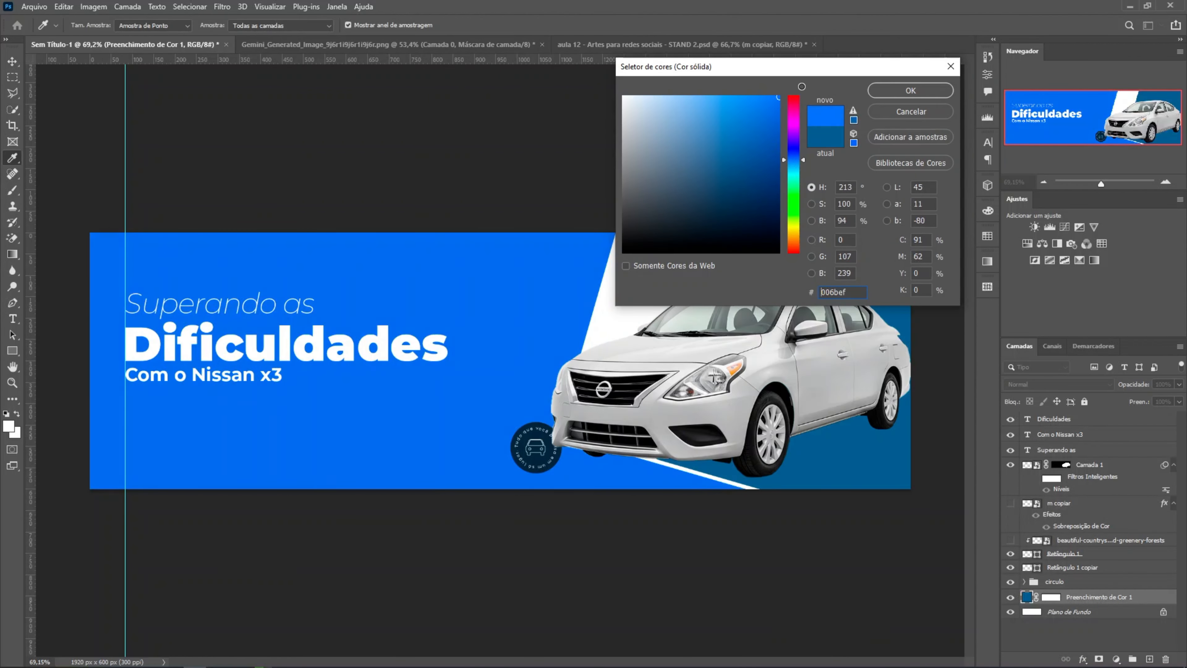
drag(802, 161, 803, 159)
drag(803, 159, 803, 158)
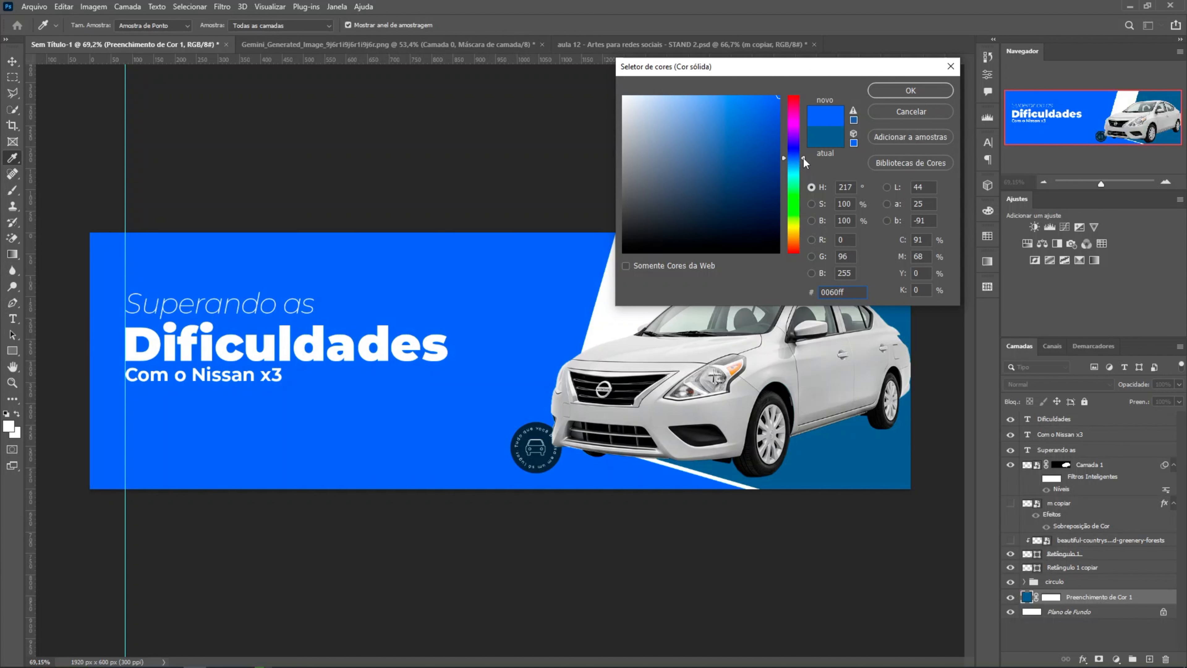
click(898, 89)
- Place the cut-out black car on the banner and move it behind the front of the white car
key(v)
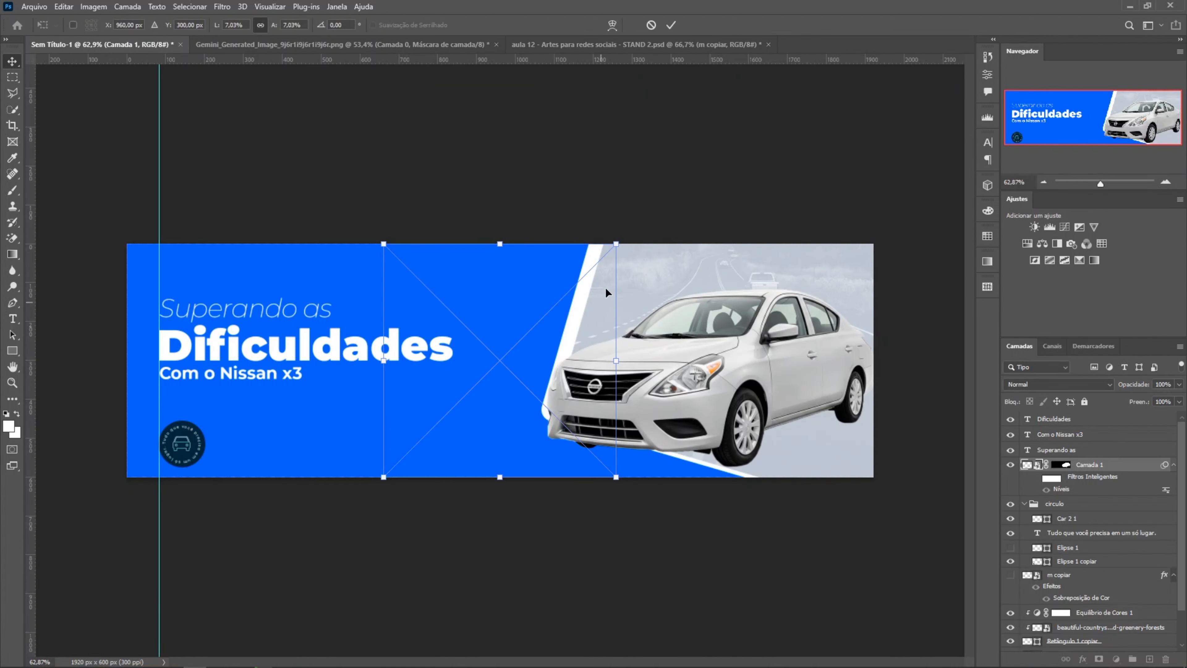
drag(543, 375, 596, 363)
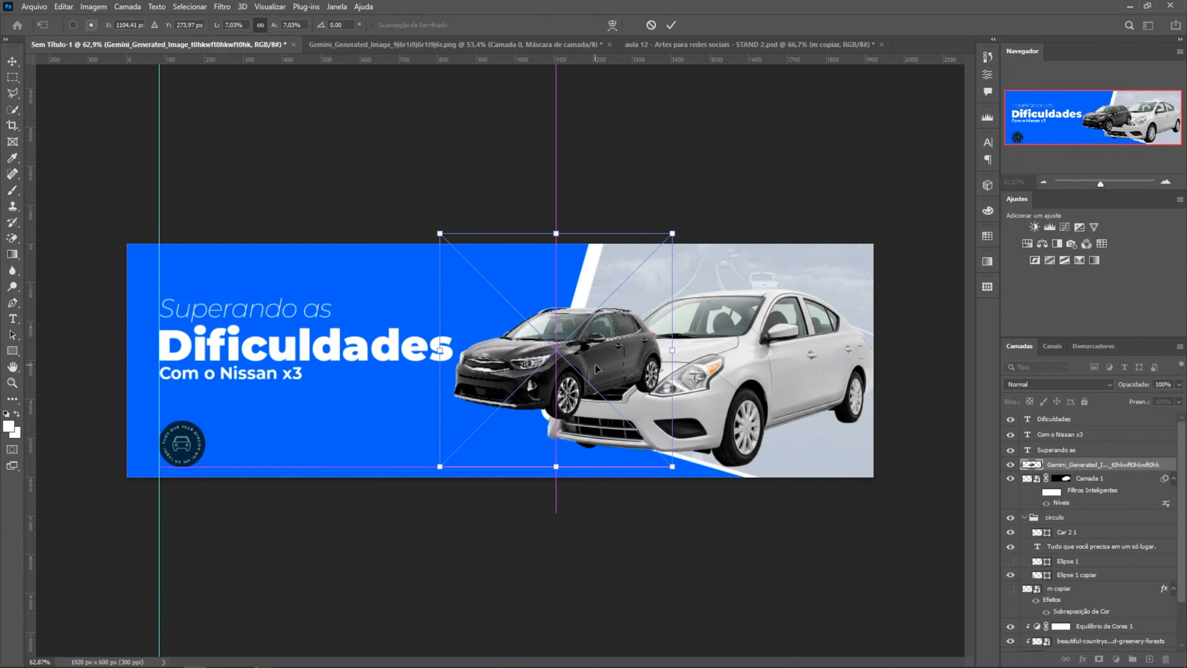
click(671, 26)
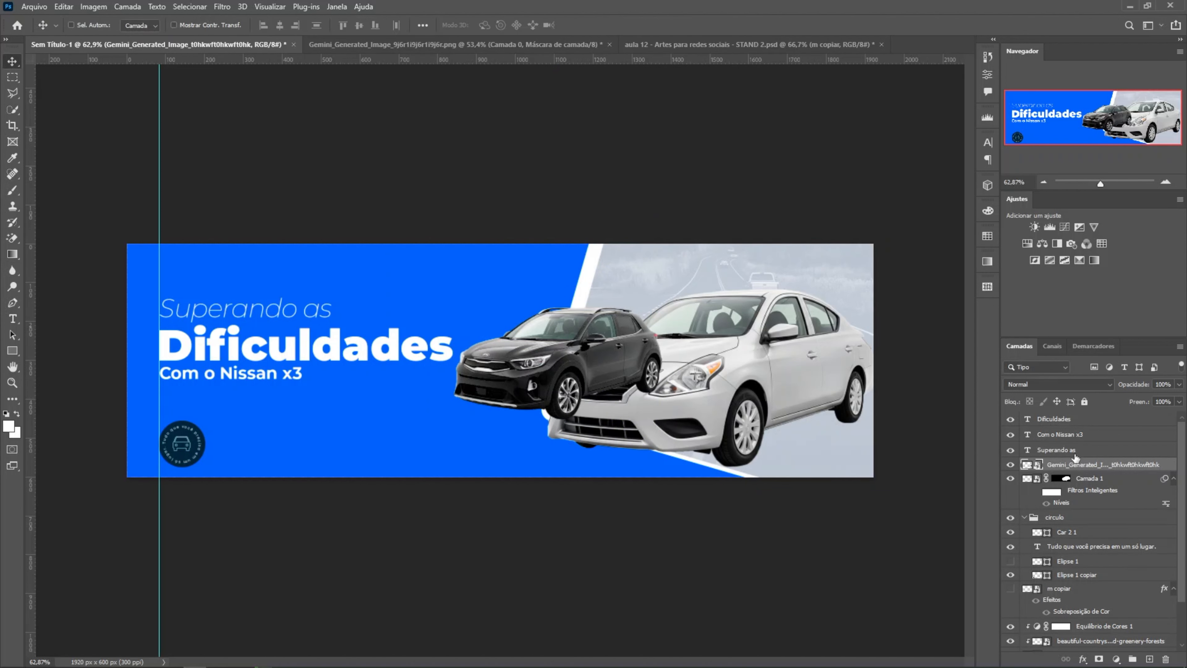
drag(577, 335, 760, 402)
- Hide the road photo and slanted frame layers, and rearrange both cars with the black one scaled to 5.69% behind the white one
drag(1011, 596, 1012, 637)
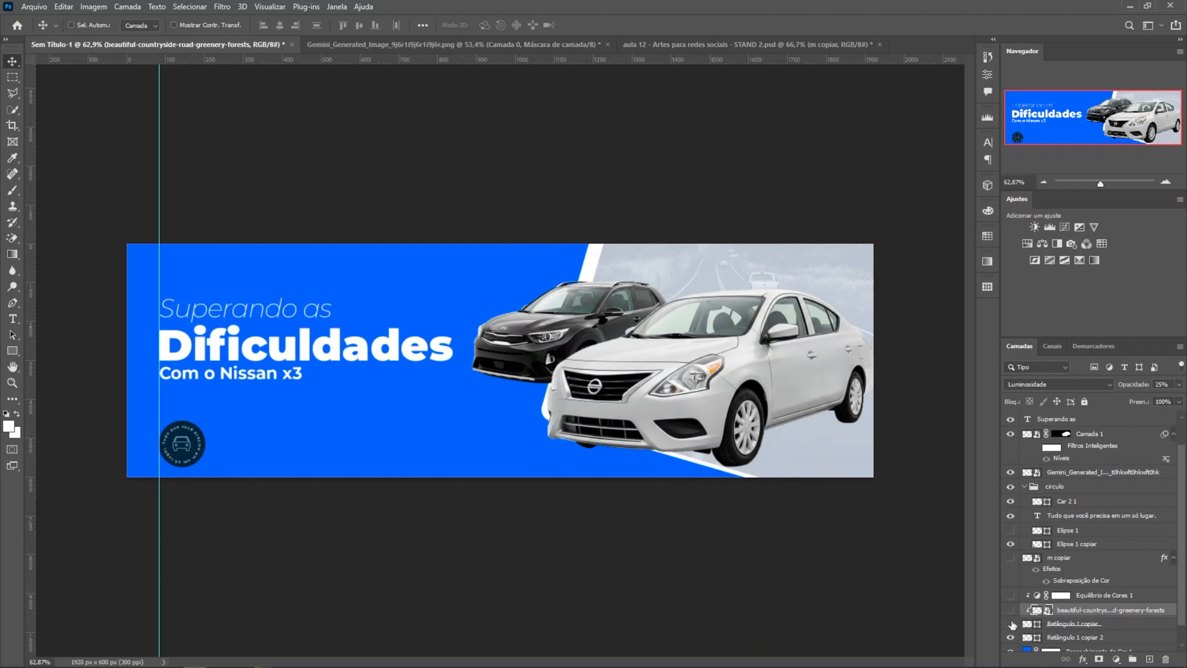
ctrl+click(731, 412)
drag(649, 337, 674, 351)
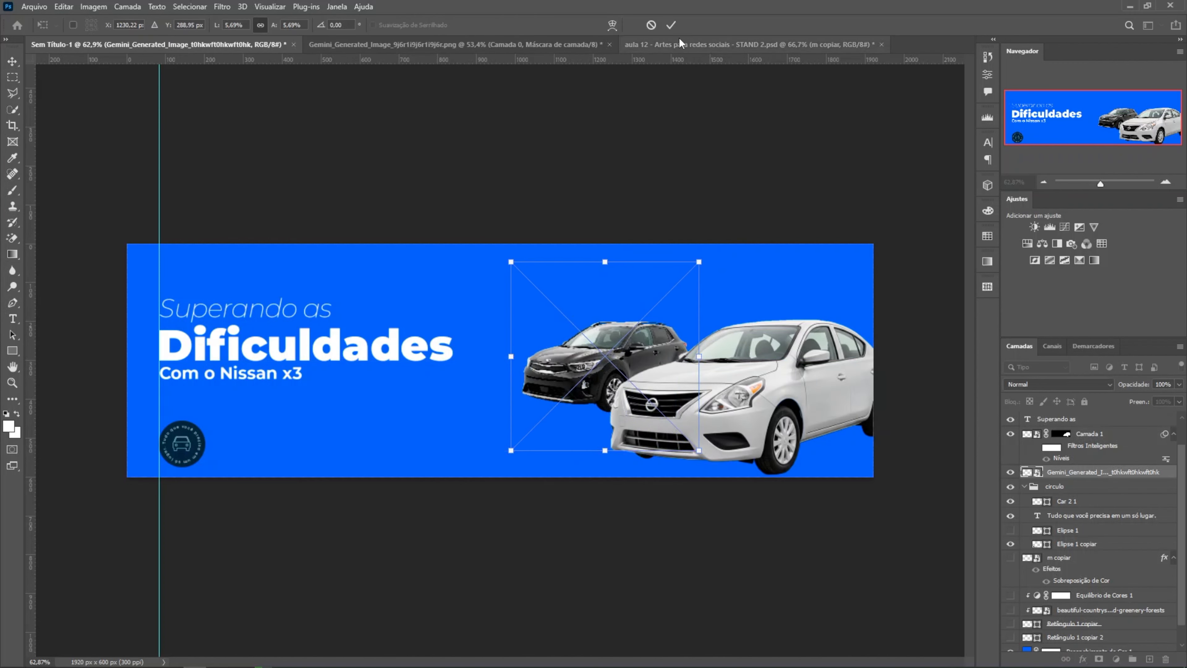
click(672, 25)
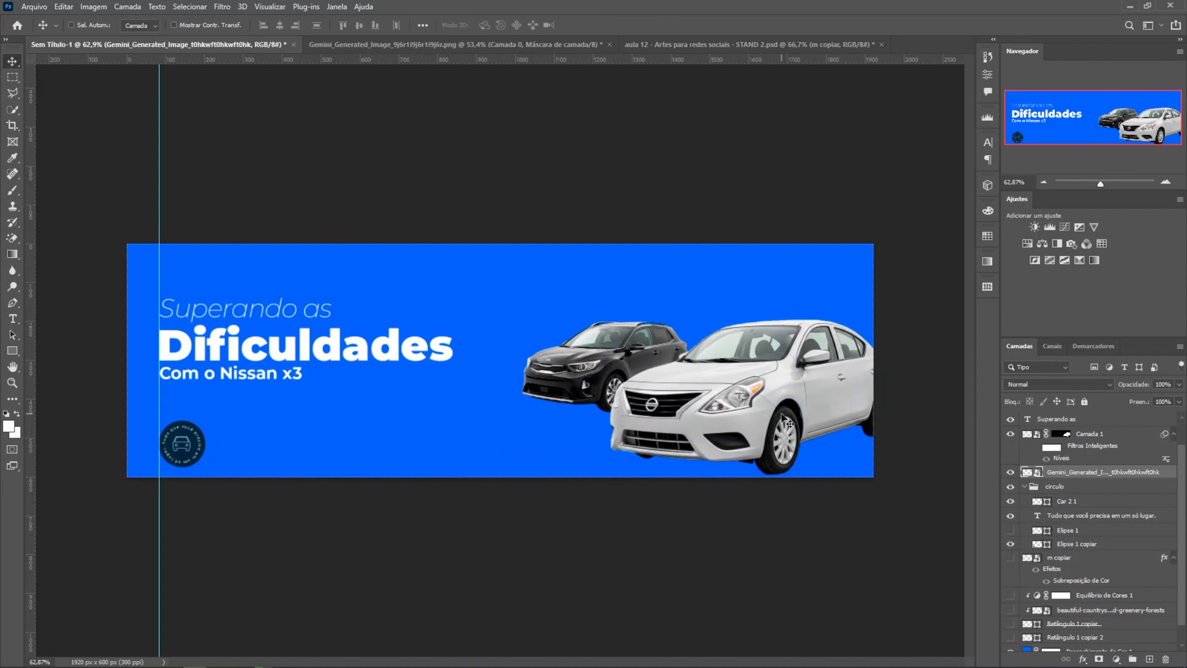
mouse_move(781, 413)
mouse_down()
mouse_move(797, 408)
mouse_move(784, 410)
mouse_up()
drag(610, 354, 644, 343)
key(ctrl+z)
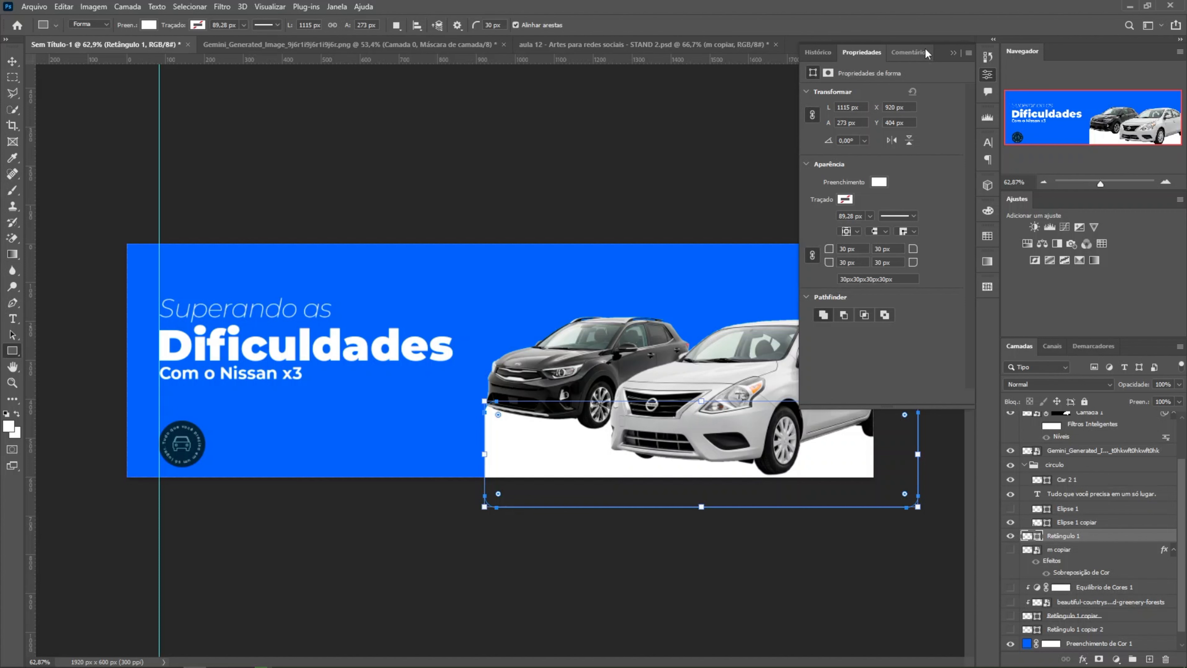
- Try reshaping the white rounded rectangle behind the lower part of the two cars
drag(485, 498, 661, 498)
drag(483, 406, 473, 417)
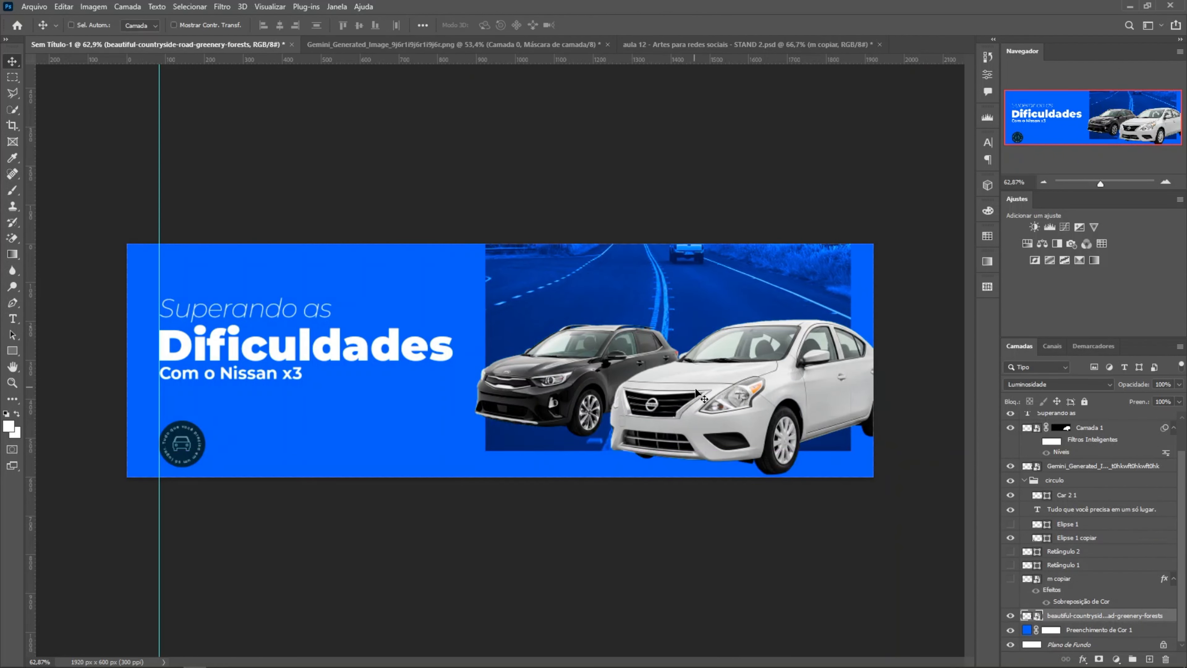
- Reposition the road photo behind the cars and fade its left edge into the blue with a soft brush on its mask
drag(699, 395, 697, 392)
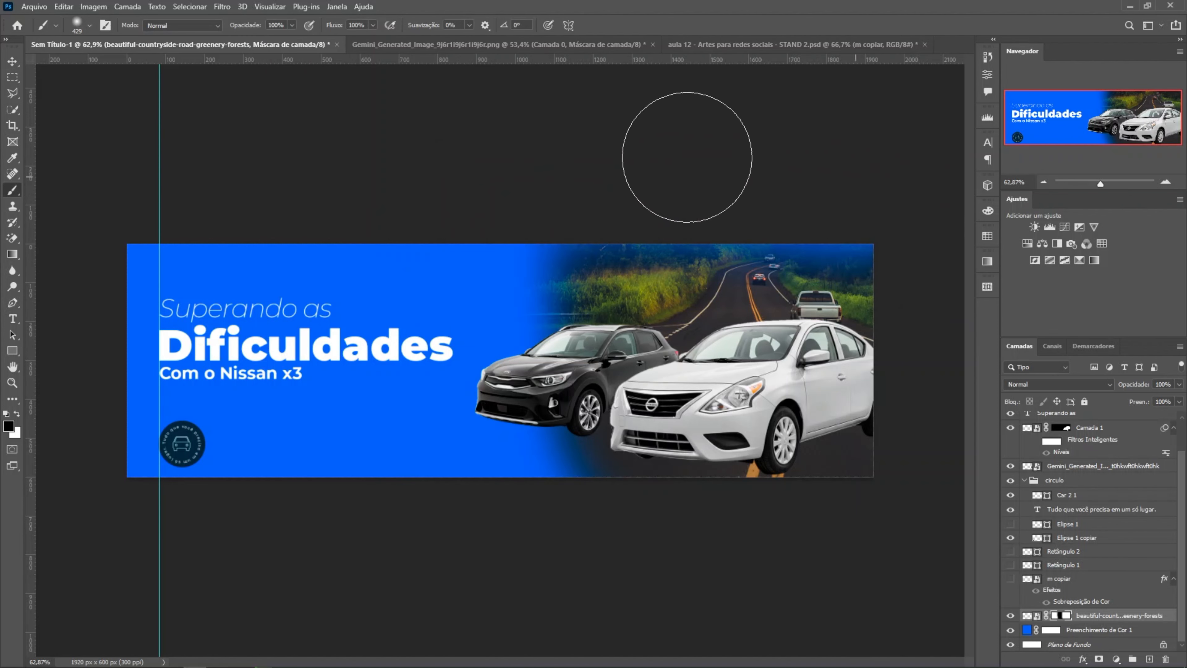
alt+right_click(464, 252)
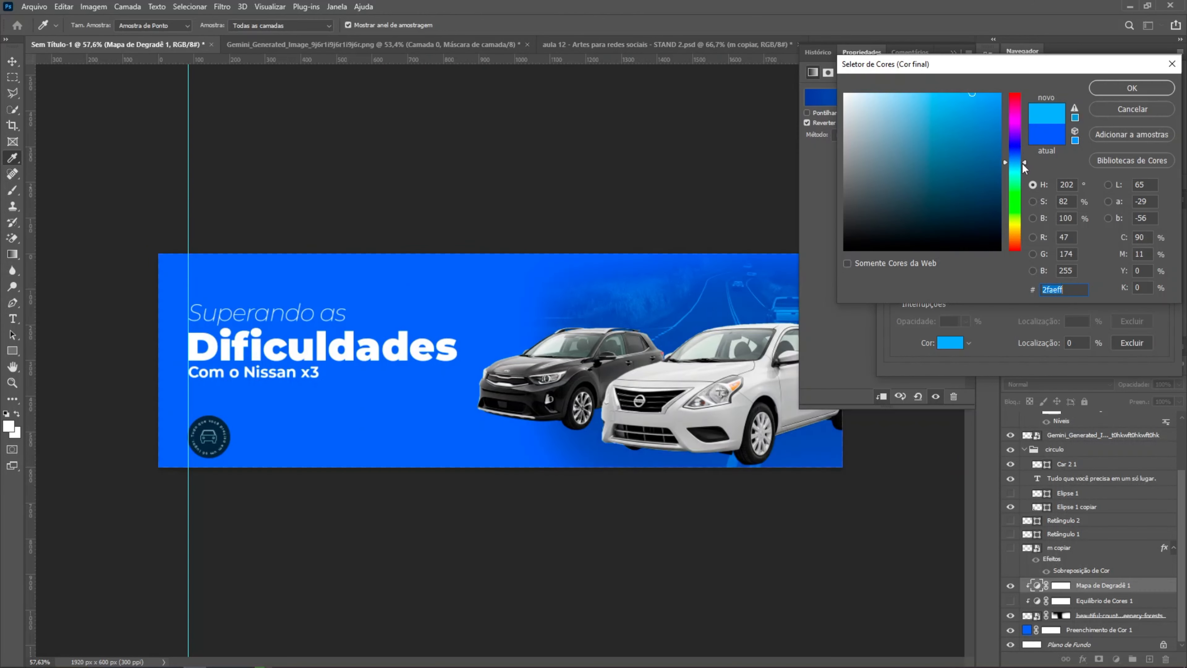
- Set the 0% colour stop of the road photo's gradient map to the lighter blue 0090ff
drag(1022, 163, 1022, 171)
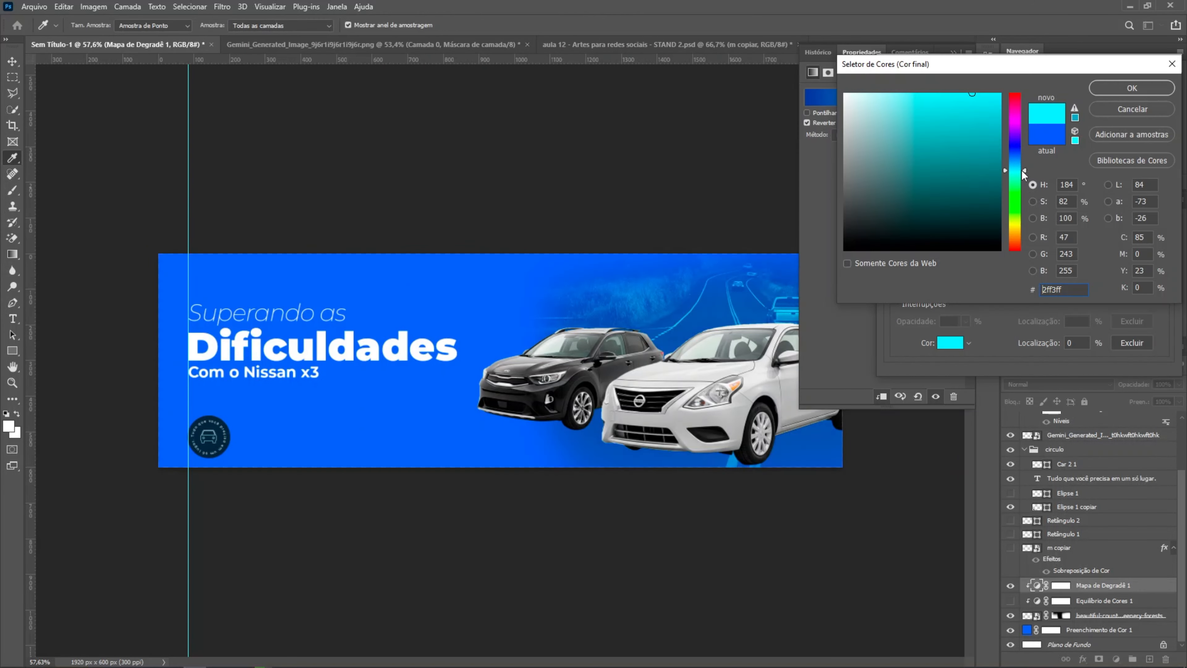
click(1107, 111)
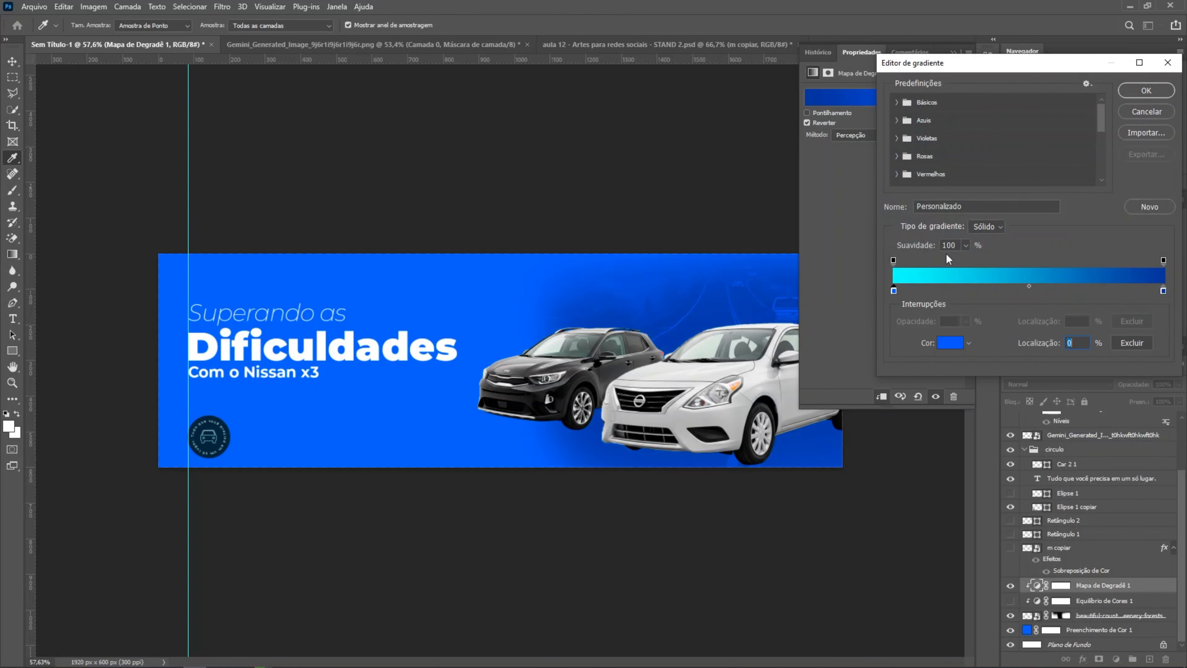
double_click(894, 291)
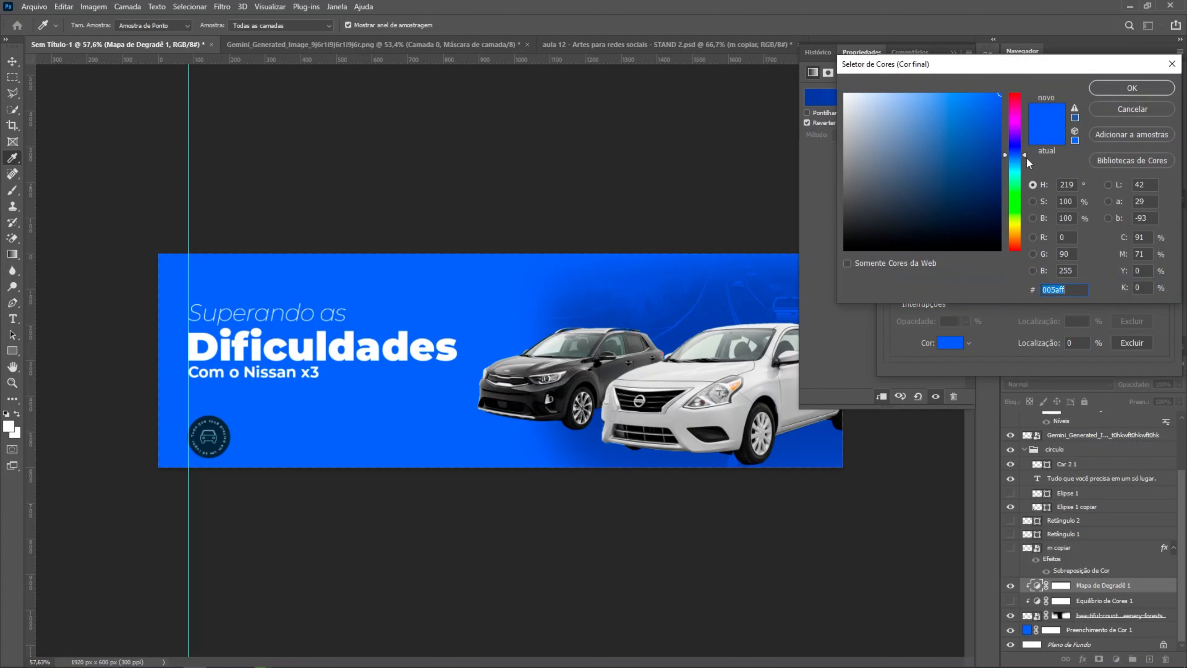
drag(1027, 157, 1025, 160)
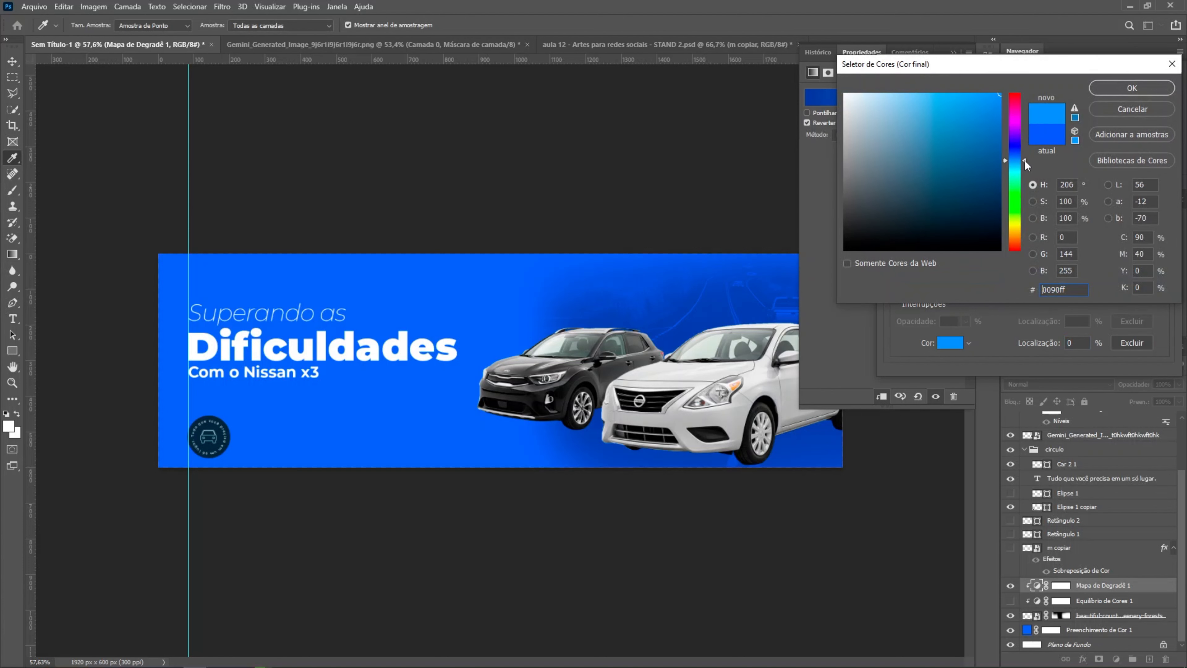
click(1116, 95)
click(1120, 94)
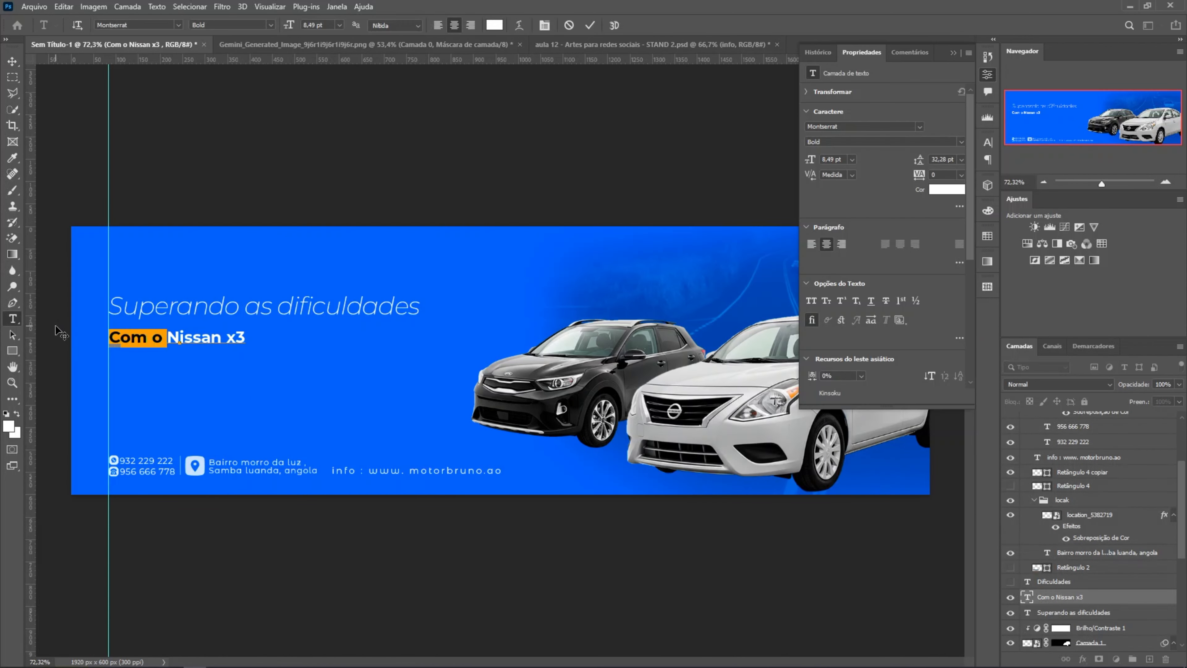
- Shorten "Com o Nissan x3" to "Nissan x3" and enlarge it as the headline below "Superando as dificuldades"
key(BackSpace)
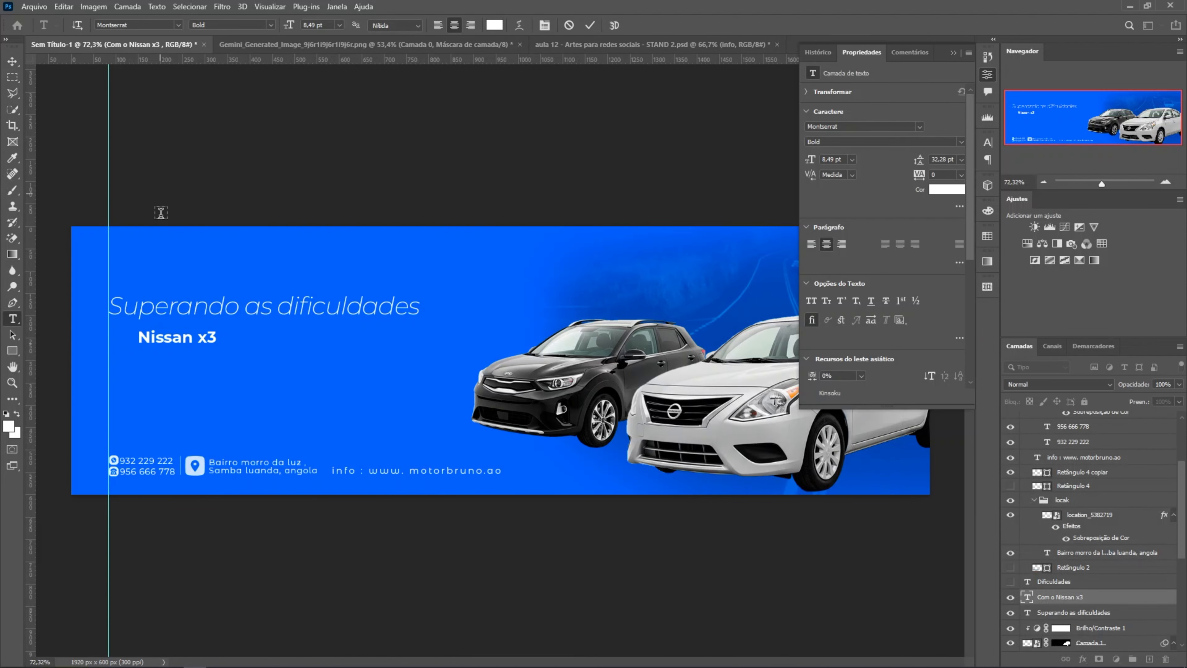
key(ctrl+Return)
key(v)
drag(201, 351, 426, 368)
key(ctrl+t)
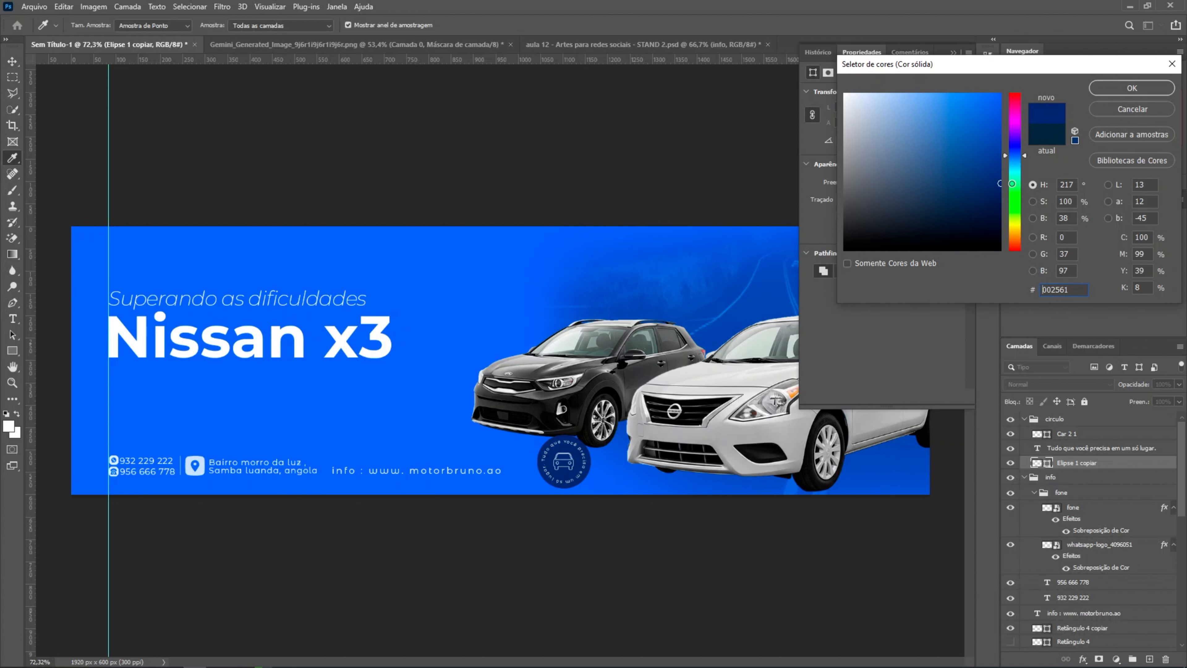
- Change the round car badge's fill to the dark blue 002561
click(1132, 88)
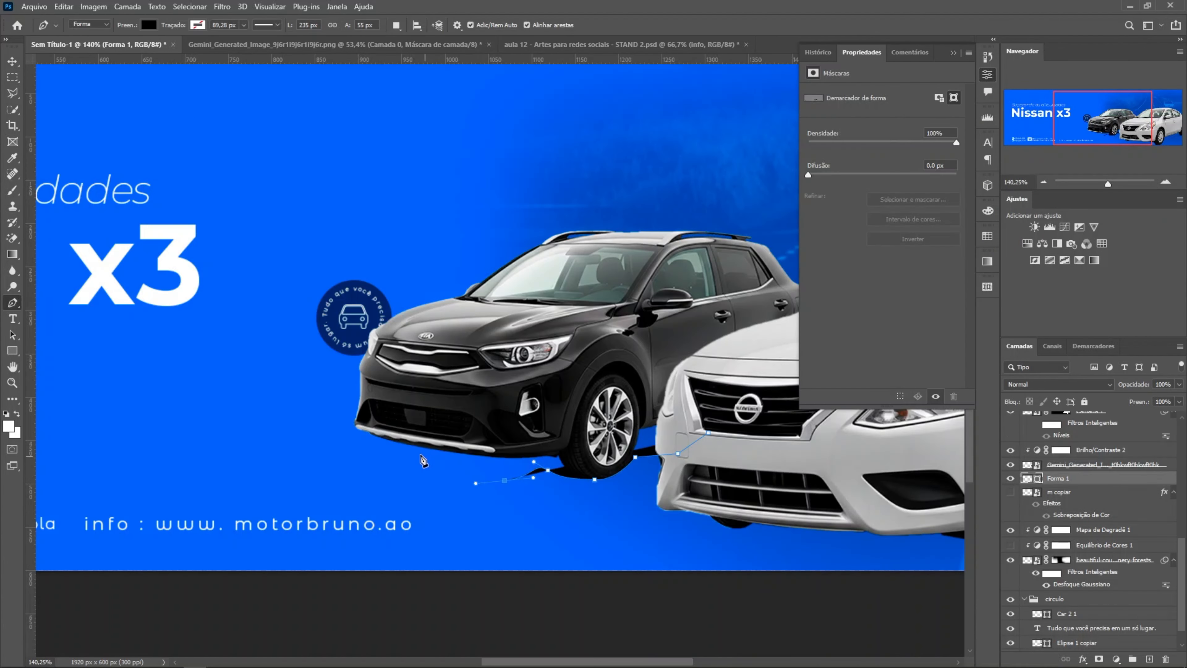
- Complete the black Pen shape under the black car as its shadow and feather it by 8.1 px
drag(416, 454, 375, 444)
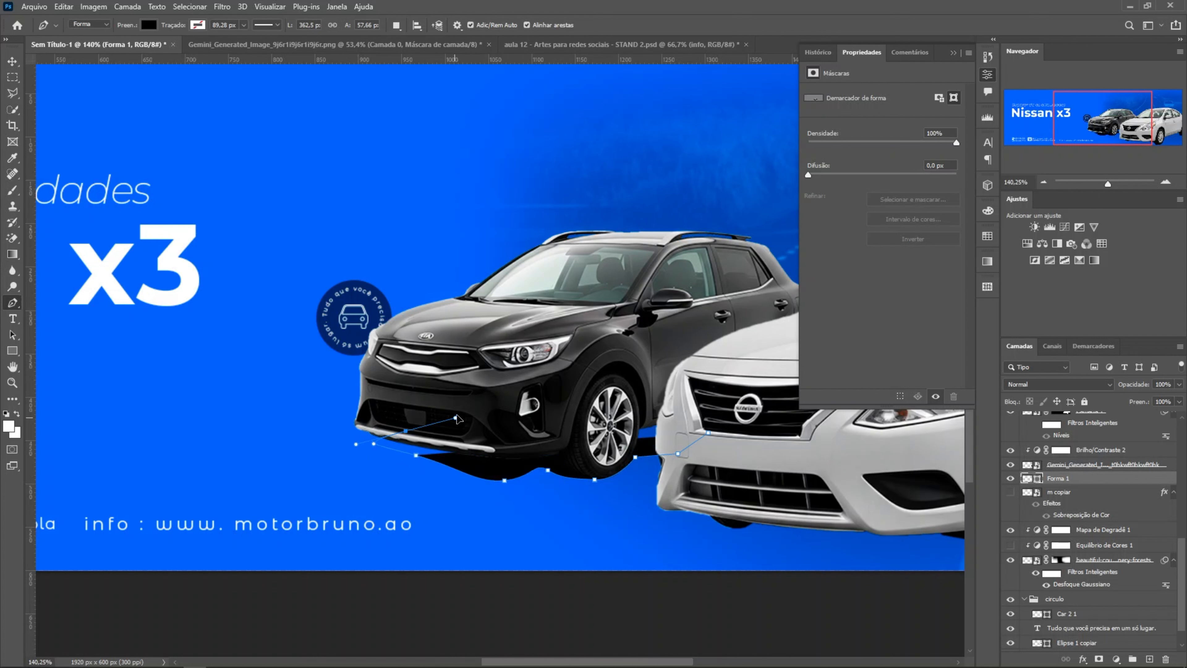
drag(462, 417, 461, 418)
drag(558, 380, 750, 371)
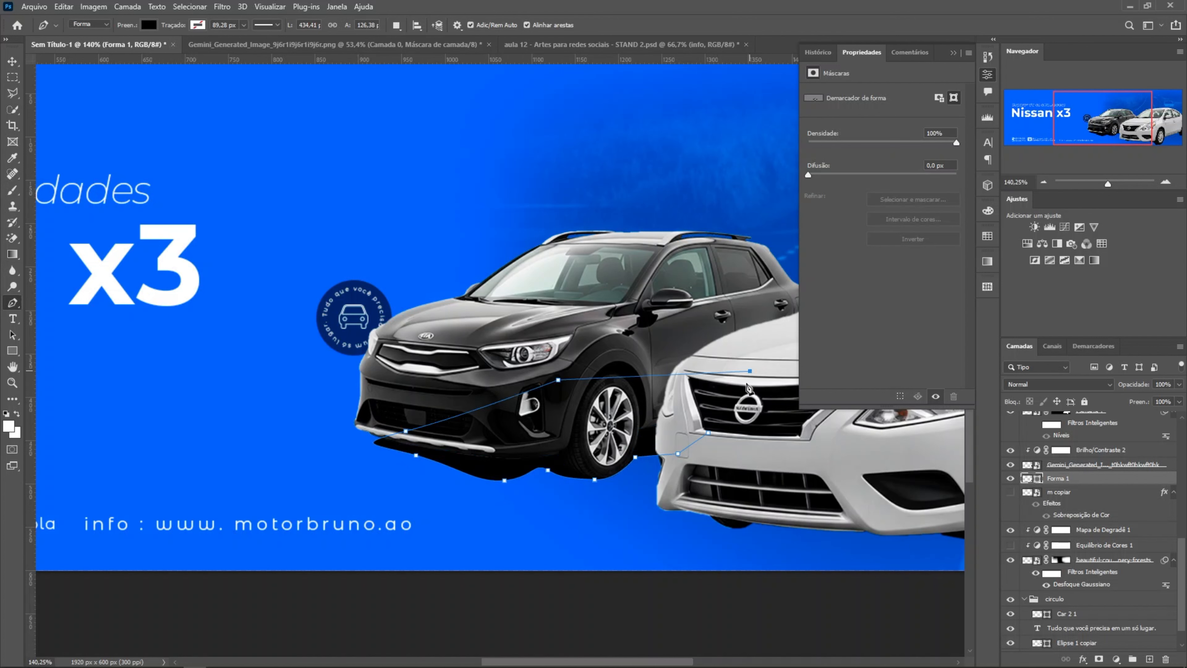
key(ctrl+0)
drag(842, 174, 861, 173)
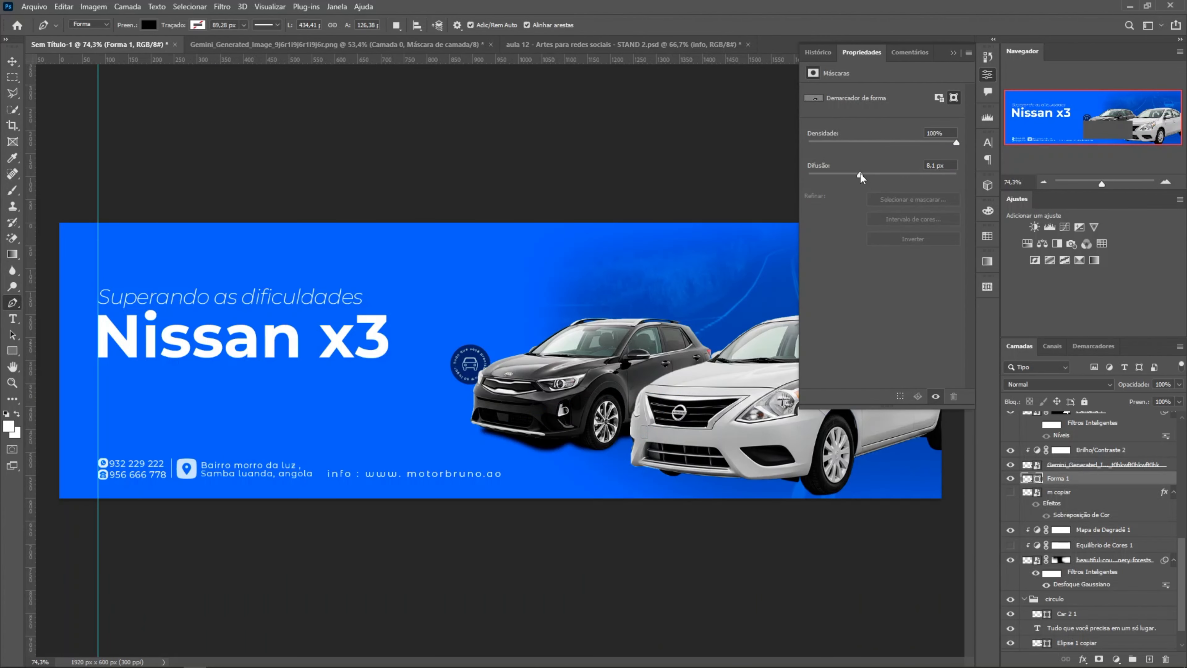
- Trace the lower edge of a black shadow shape under the white car, from its rear wheel to just past the front wheel
click(987, 57)
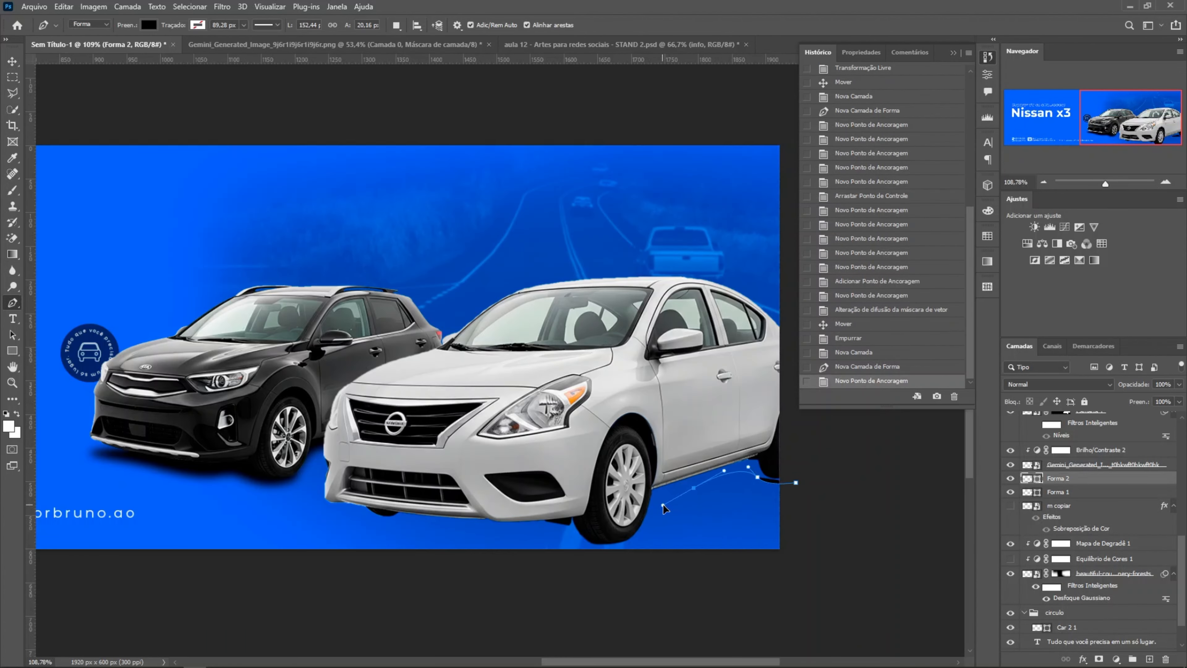
click(658, 497)
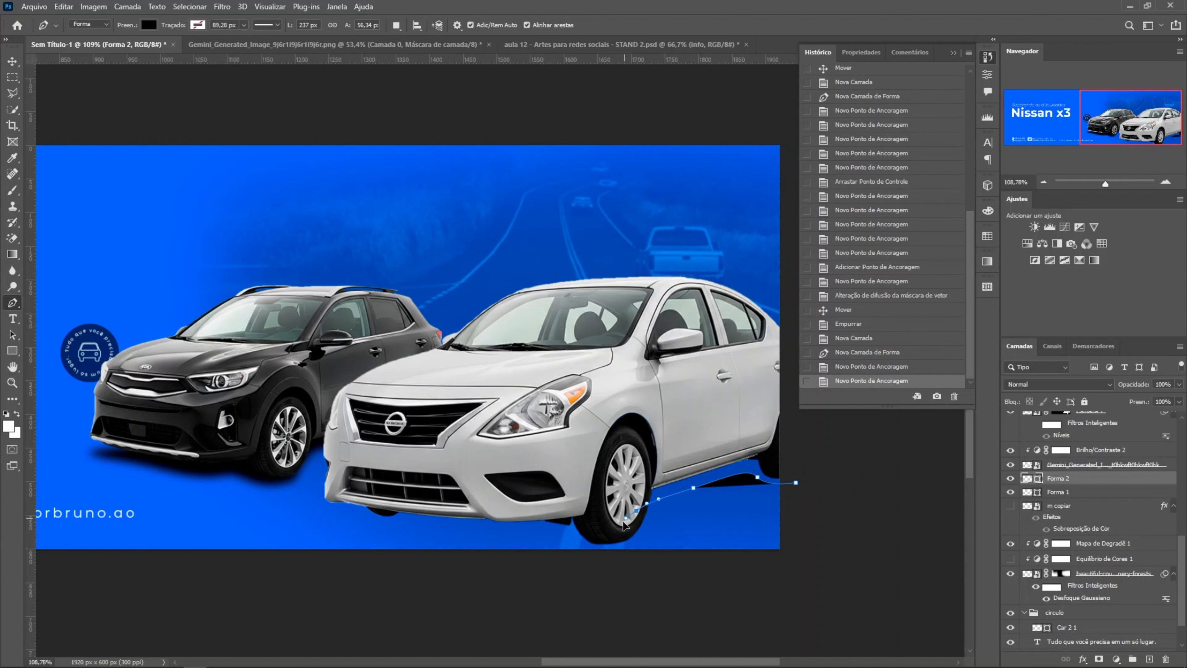
click(624, 521)
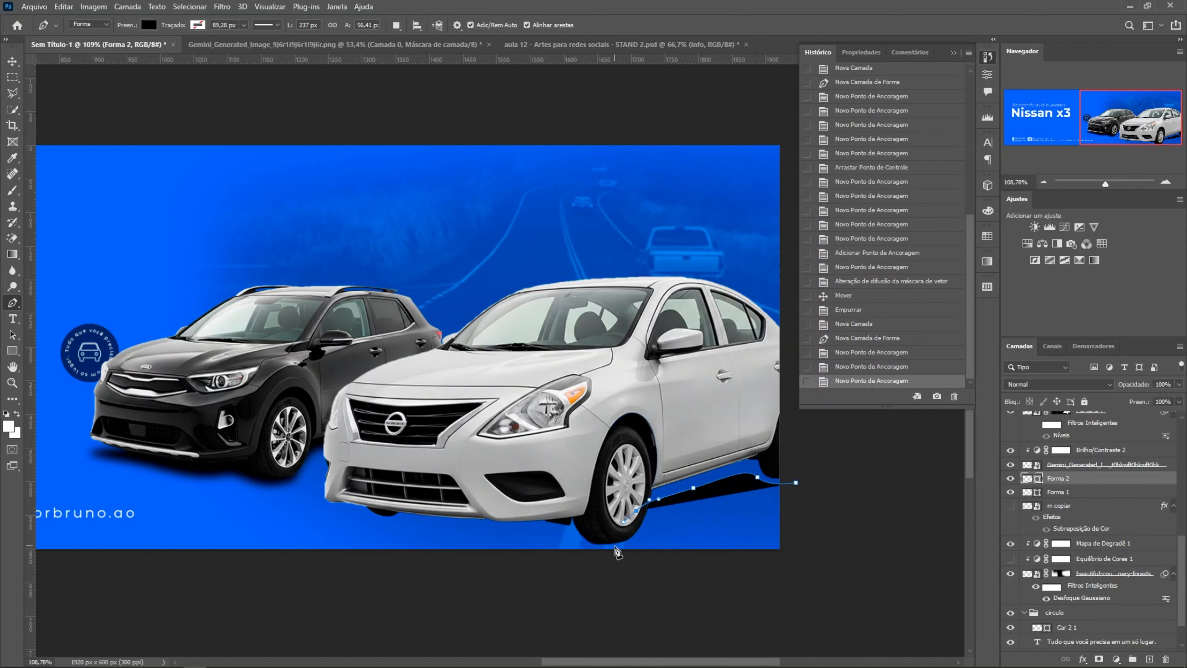
drag(615, 546, 586, 547)
click(567, 546)
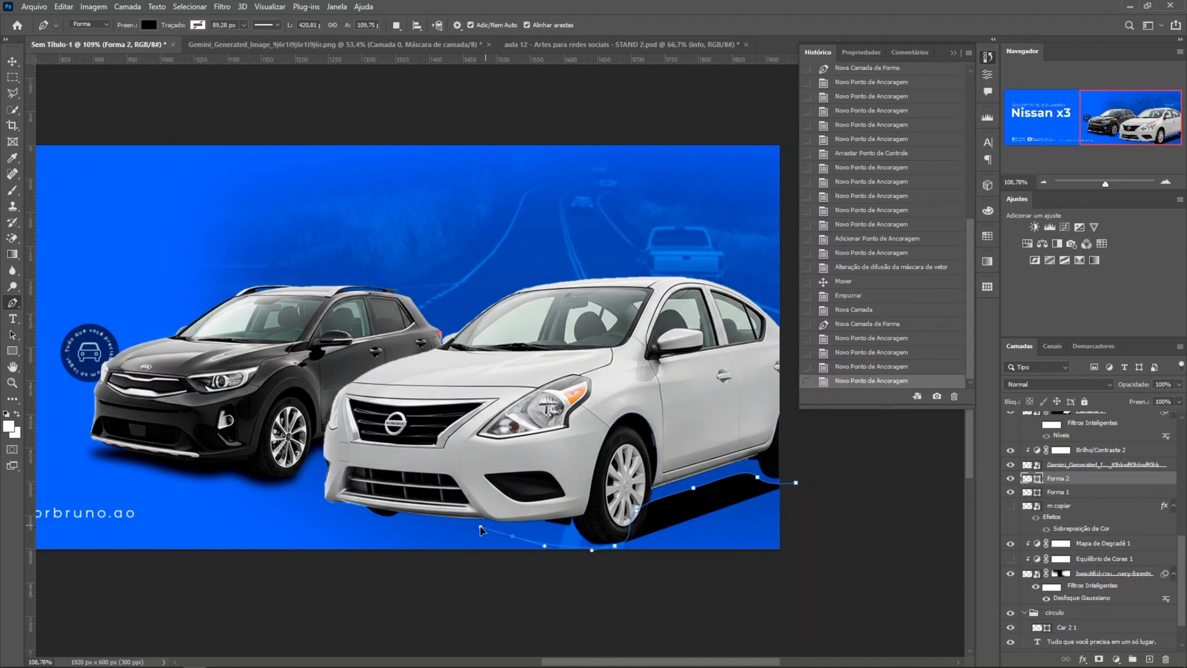
click(512, 544)
key(ctrl+z)
drag(520, 539, 501, 546)
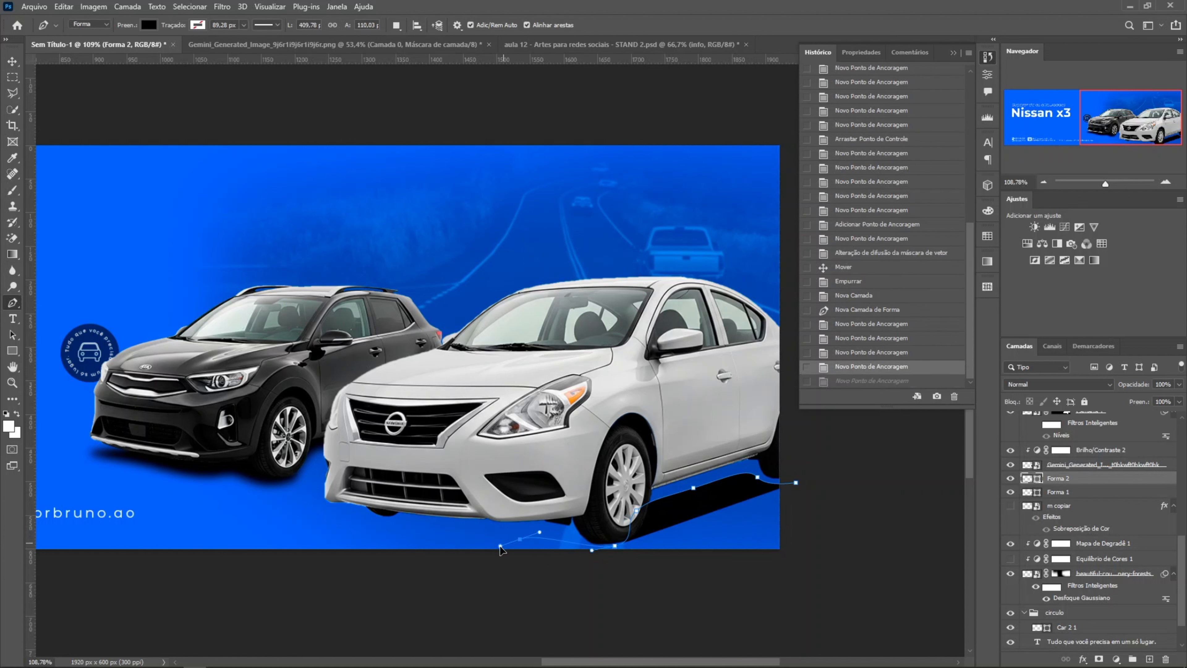
click(493, 552)
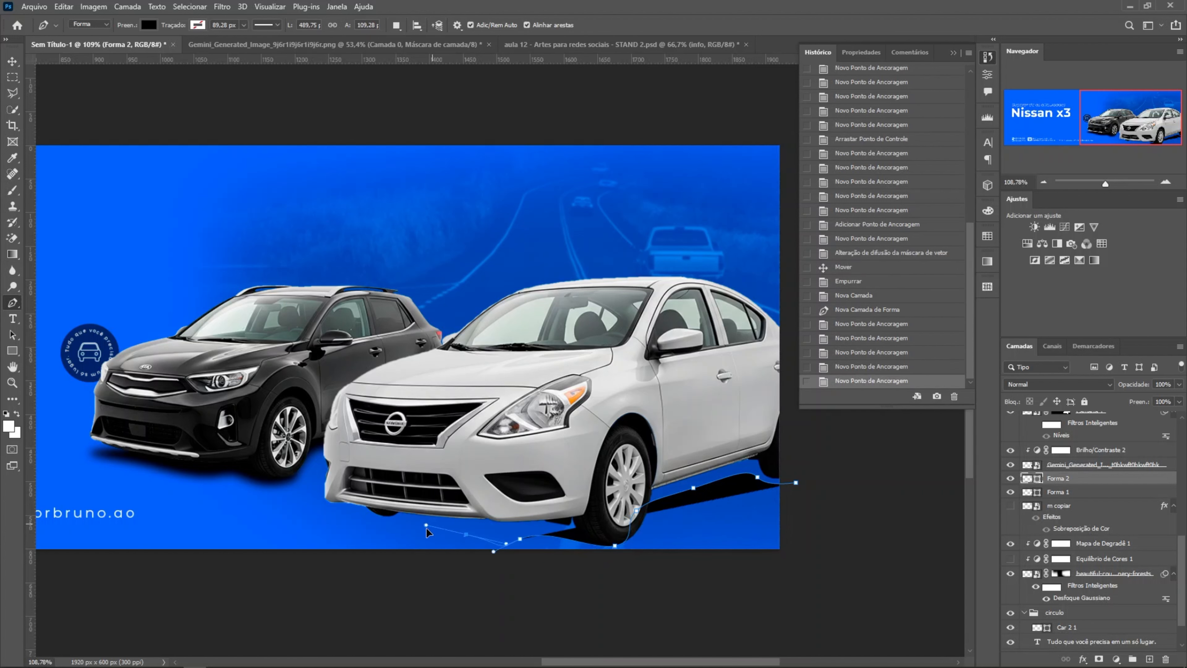
- Continue the white car's shadow outline under the front bumper and close it behind the car body at the rear starting point
drag(426, 529, 443, 534)
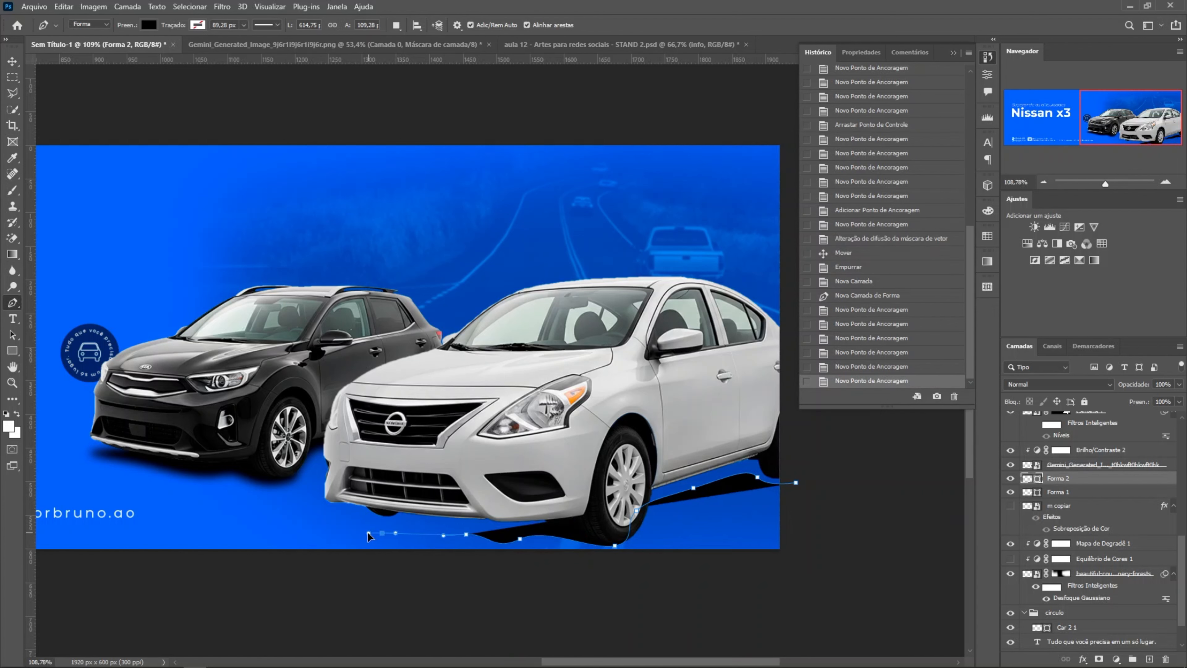
drag(368, 532, 357, 520)
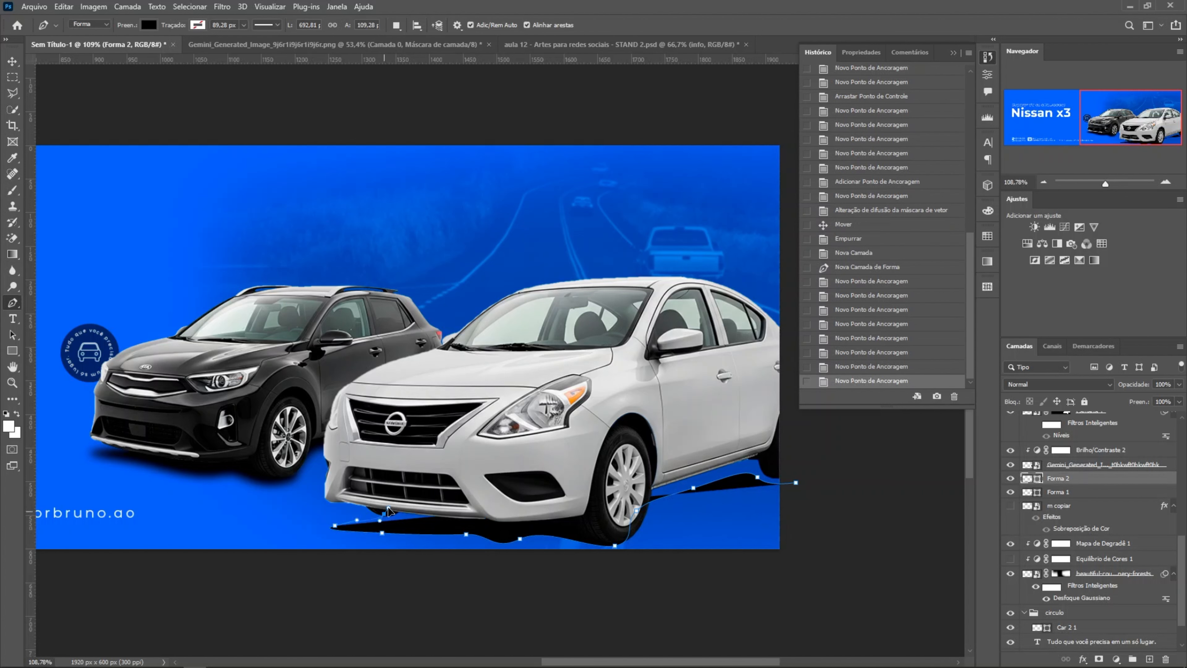
click(384, 514)
click(391, 470)
click(563, 422)
click(774, 397)
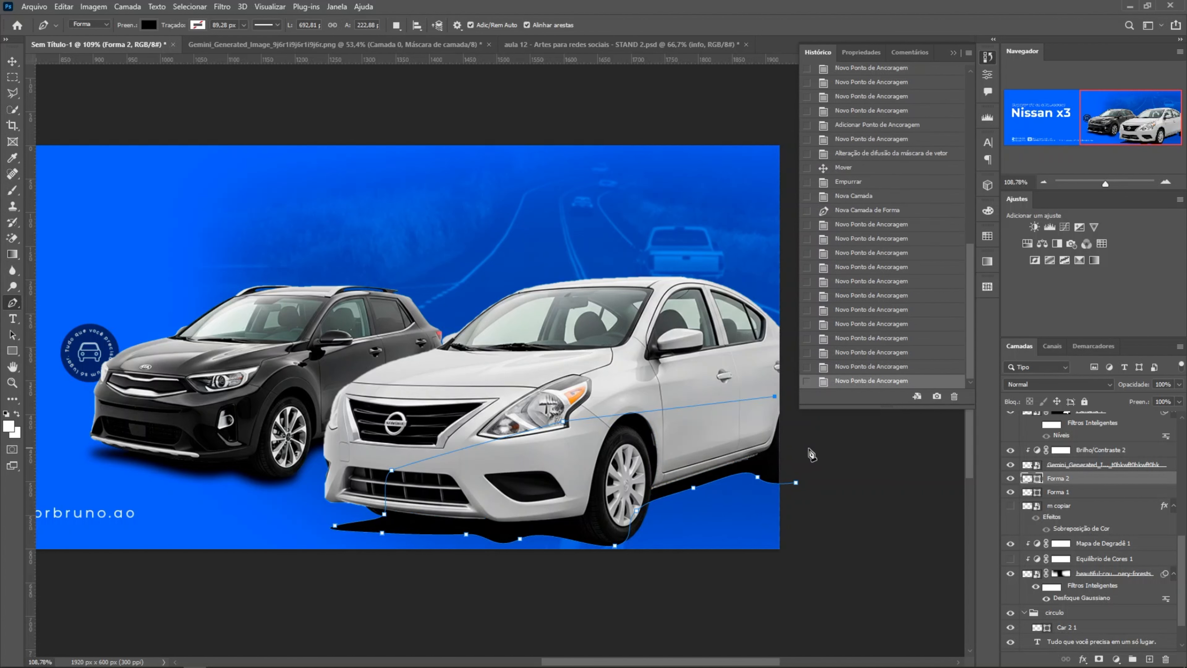
click(809, 448)
click(796, 482)
key(Return)
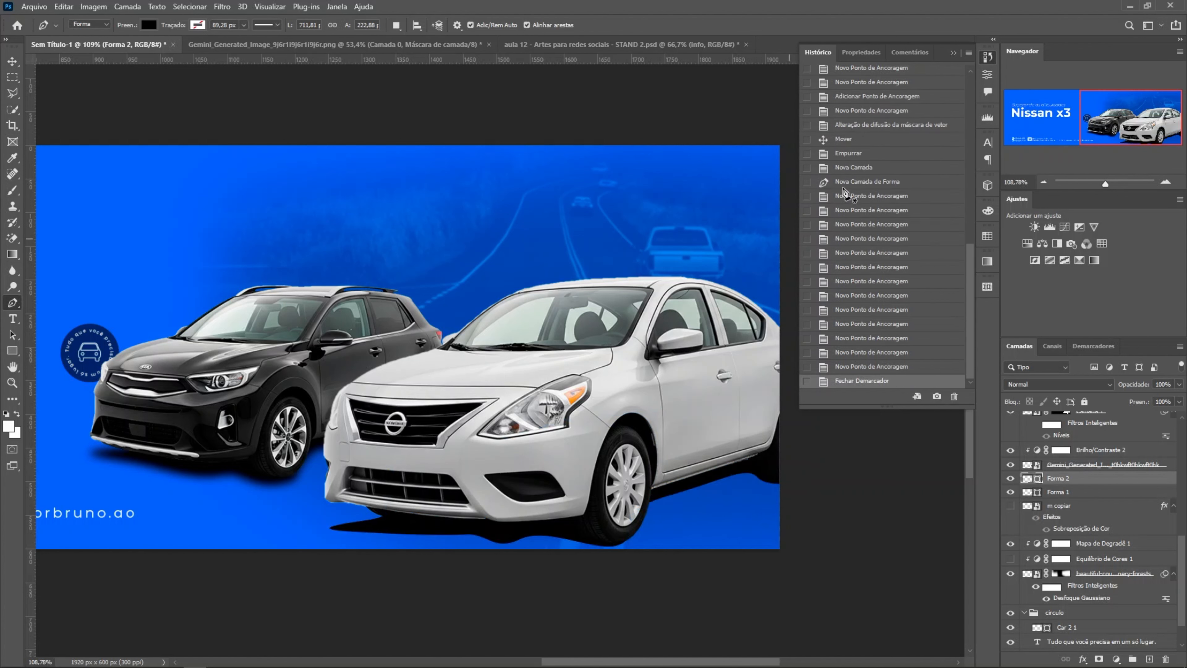
- Feather the white car's shadow shape by 17.8 px and lower its opacity to 88%
click(989, 75)
drag(840, 178, 871, 176)
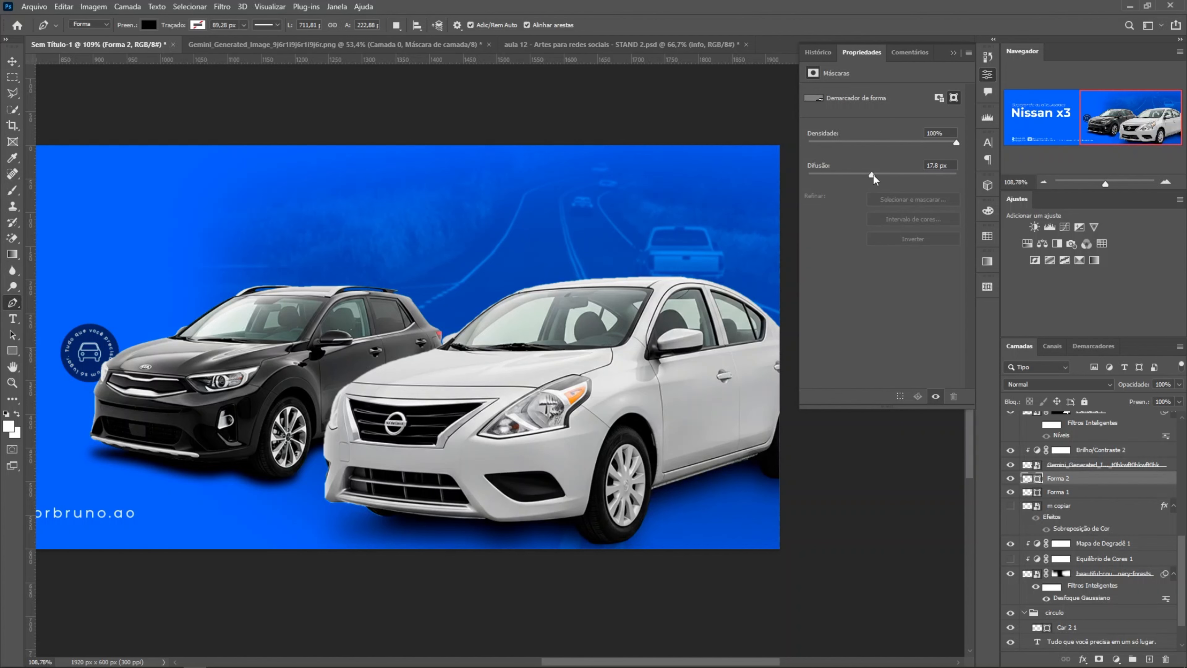
scroll(664, 401, down, 5)
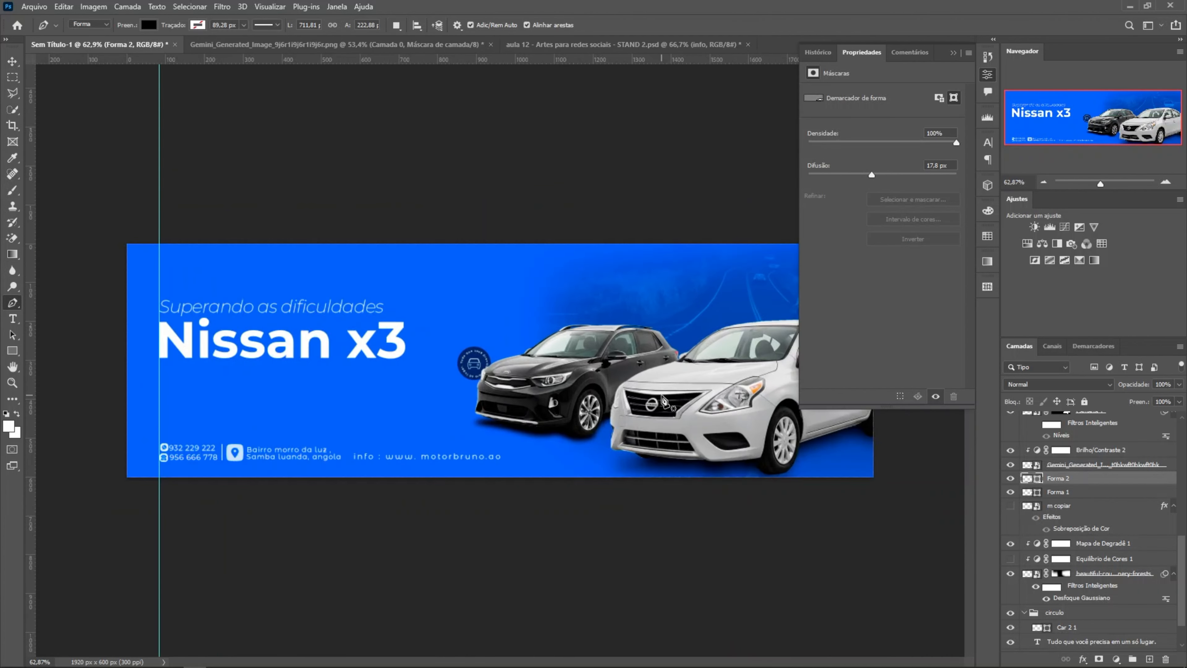
scroll(664, 401, up, 2)
key(8)
key(8)
- Select the black car's shadow shape and increase its feather for a softer edge
click(952, 52)
key(v)
scroll(522, 491, up, 2)
click(522, 491)
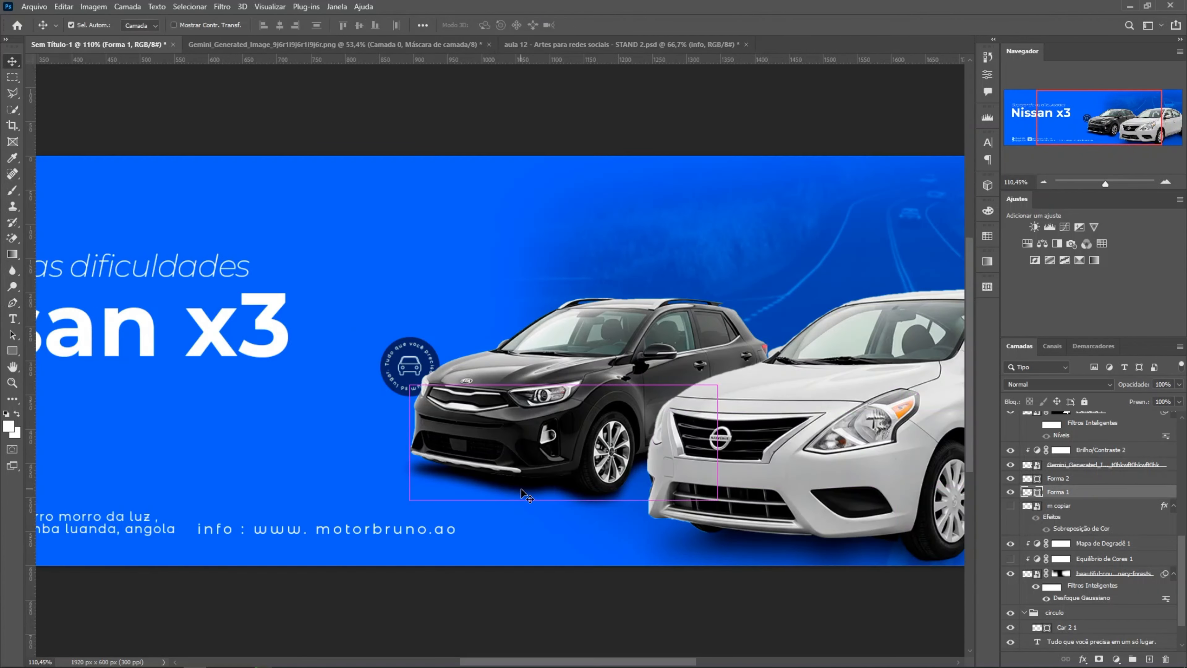
click(987, 74)
drag(861, 173, 872, 174)
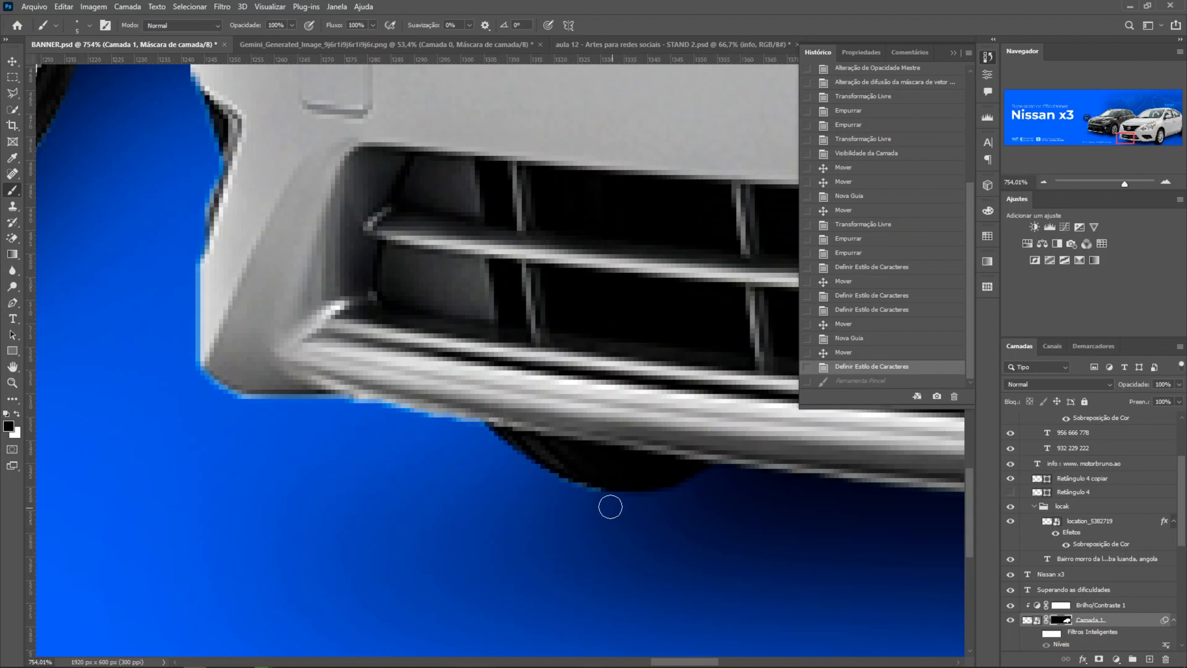
- Paint away the leftover fringe on the white car's layer mask beneath the front bumper and along its outer side edge
click(611, 507)
click(488, 461)
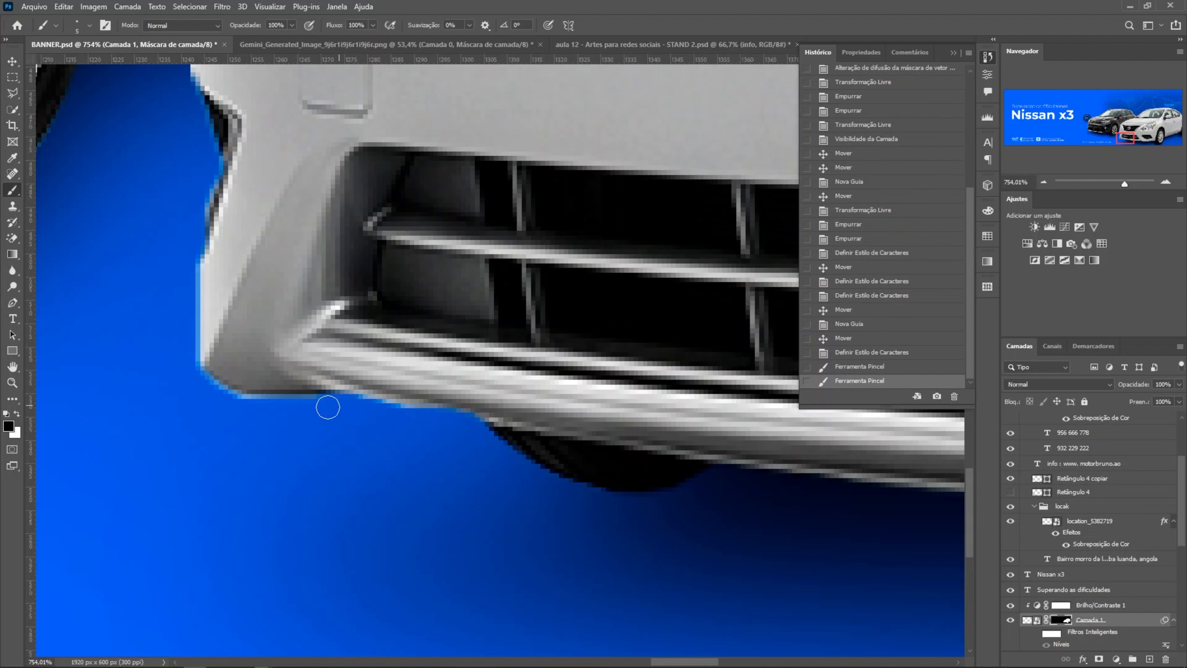
drag(326, 405, 474, 427)
click(376, 413)
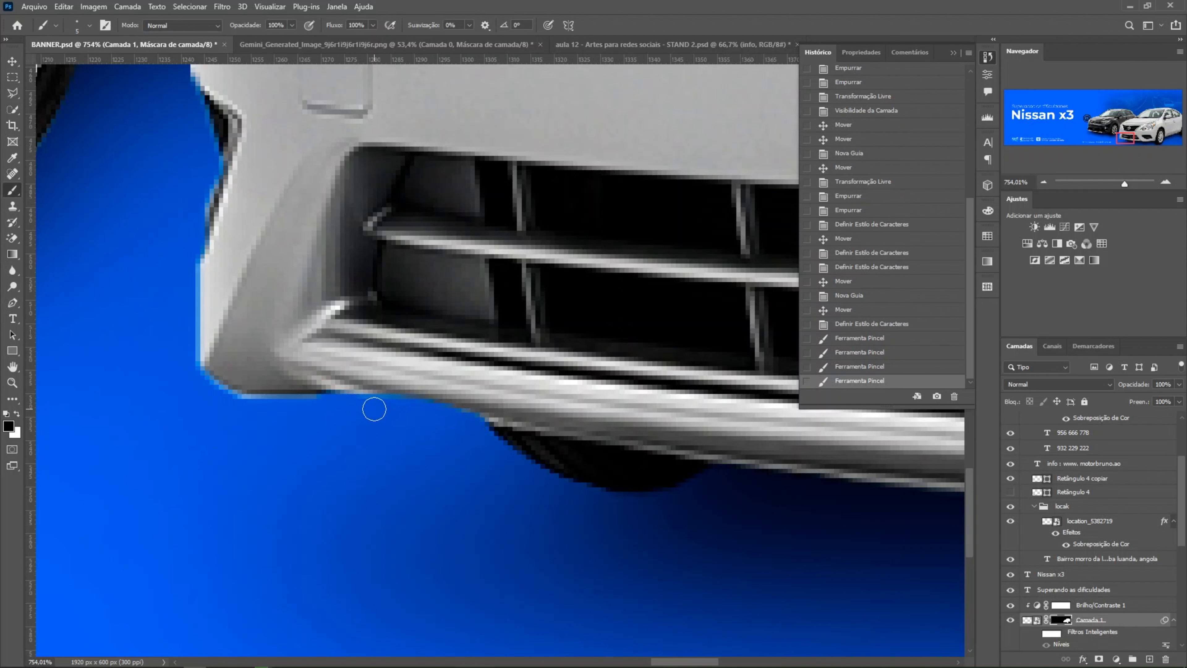
drag(374, 411, 212, 399)
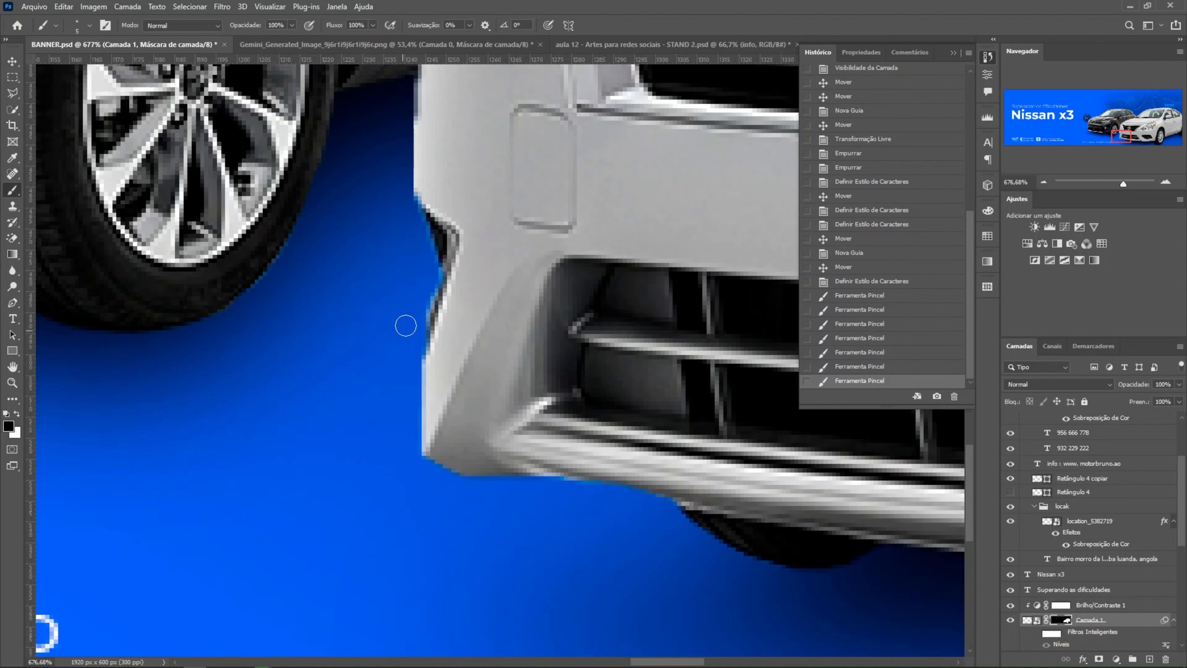
scroll(407, 351, up, 2)
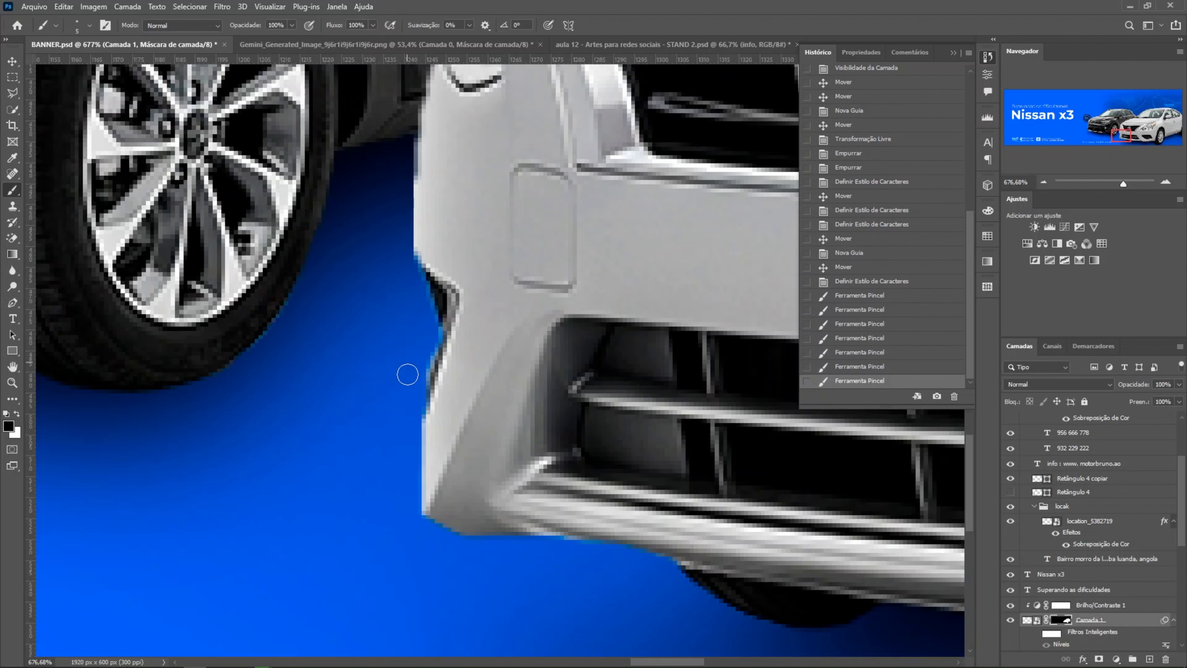
drag(421, 362, 420, 363)
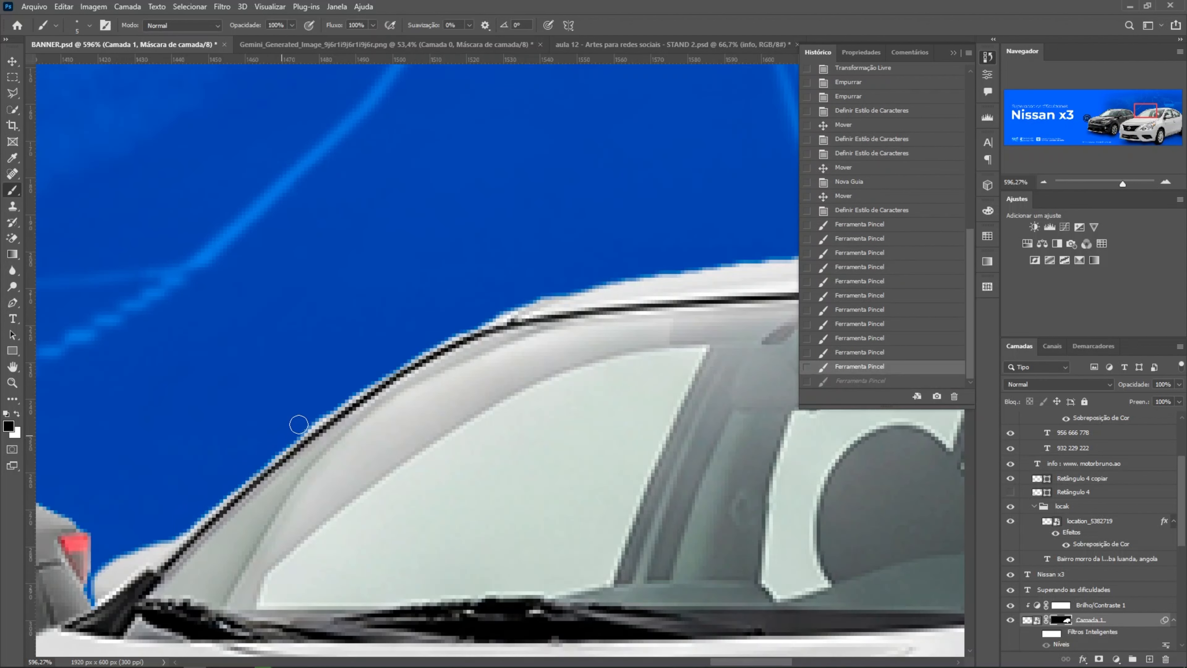
- Clean the white car's mask edge along the windshield pillar and the roofline with small black brush strokes
drag(433, 325, 466, 313)
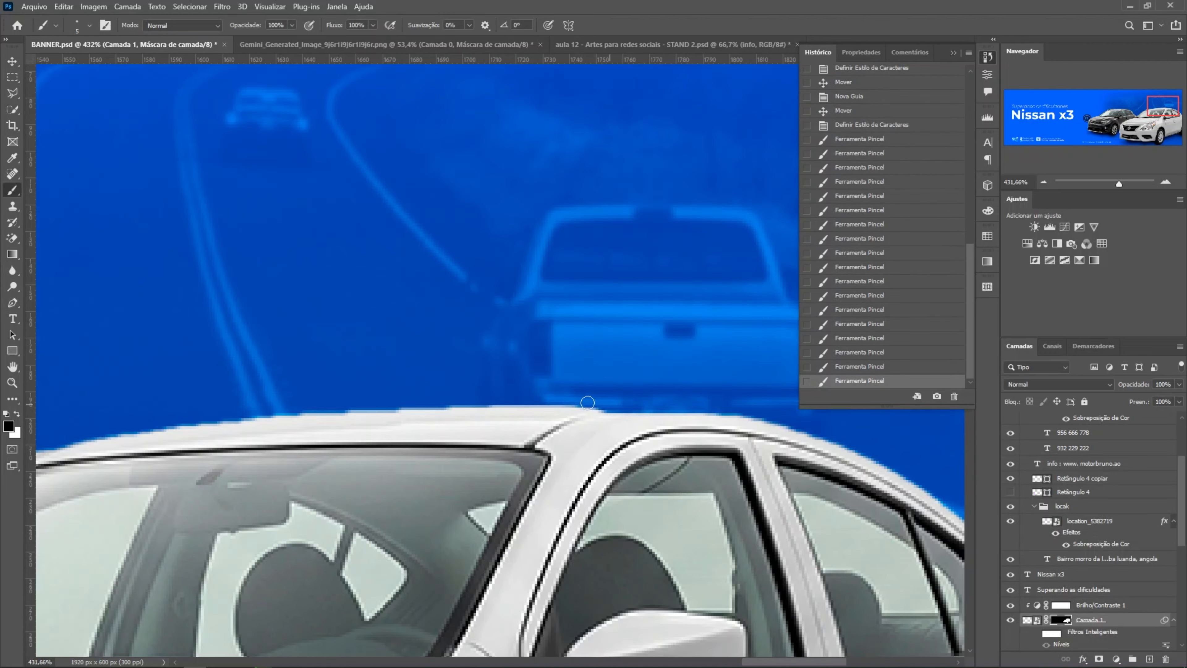
mouse_move(482, 396)
mouse_down()
mouse_move(612, 403)
mouse_move(405, 398)
mouse_up()
scroll(626, 403, left, 5)
drag(659, 404, 469, 419)
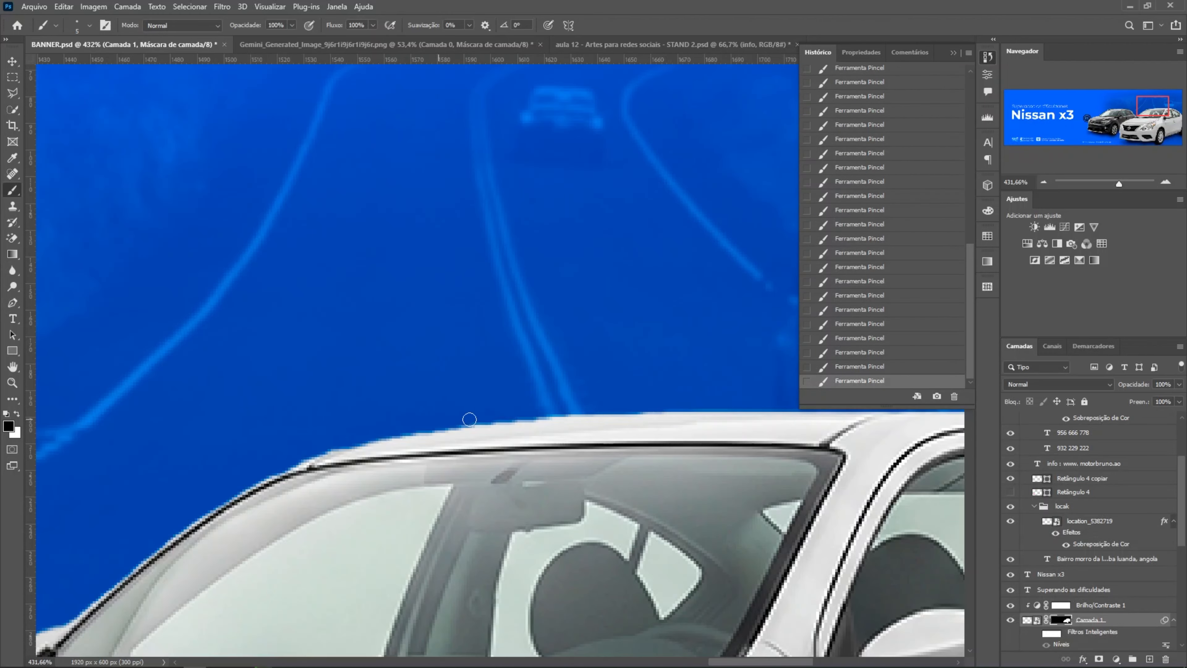
drag(581, 406, 460, 415)
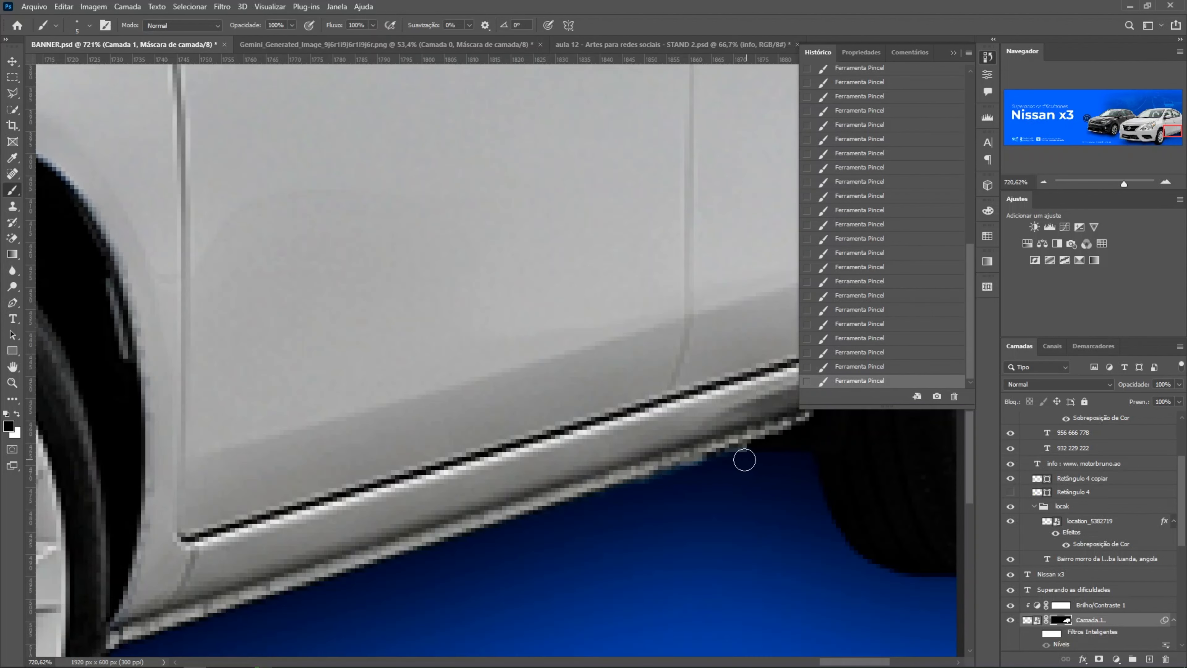
- Mask out the remaining fringe under the white car's side sill in front of the rear wheel
mouse_move(745, 460)
mouse_down()
mouse_move(615, 493)
mouse_move(681, 487)
mouse_up()
mouse_move(742, 456)
mouse_down()
mouse_move(596, 499)
mouse_move(674, 489)
mouse_up()
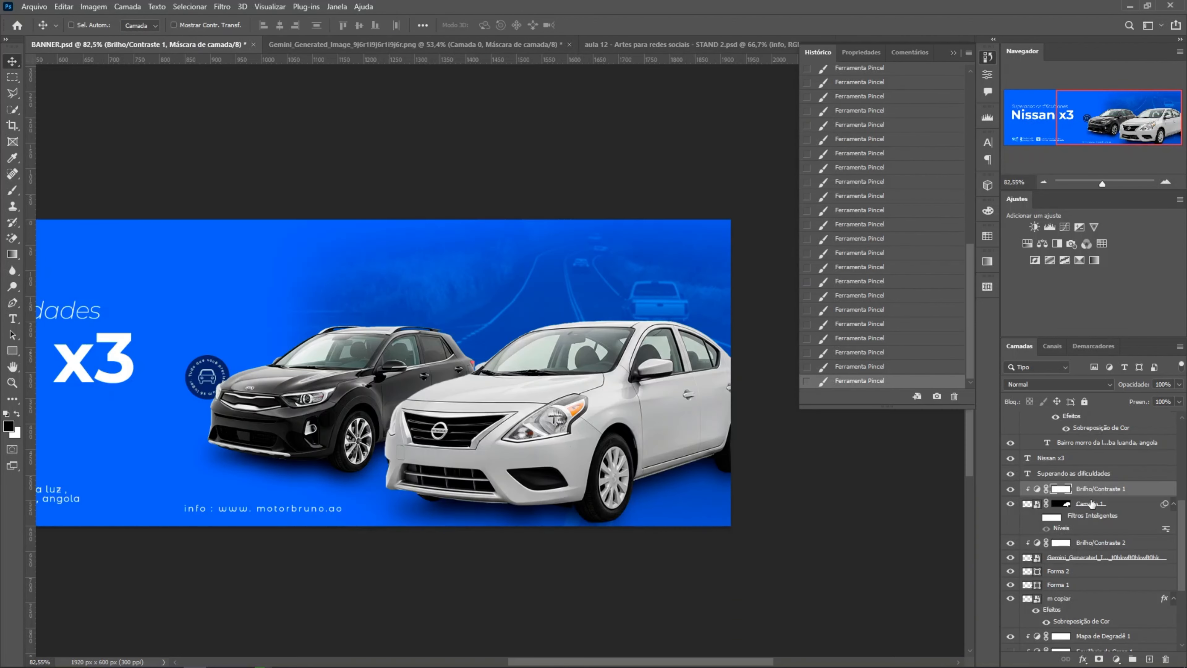
- Add a clipped Curves adjustment directly above the white car layer and lower the white point's output to 165
click(1092, 503)
click(1066, 227)
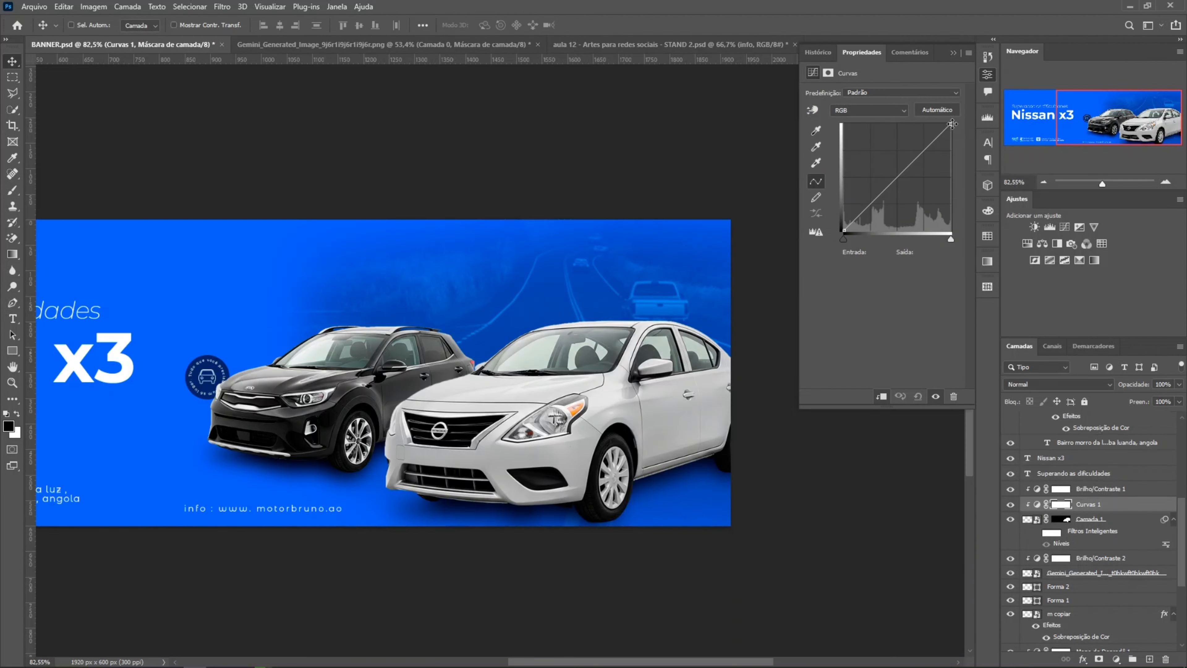
drag(951, 124, 950, 162)
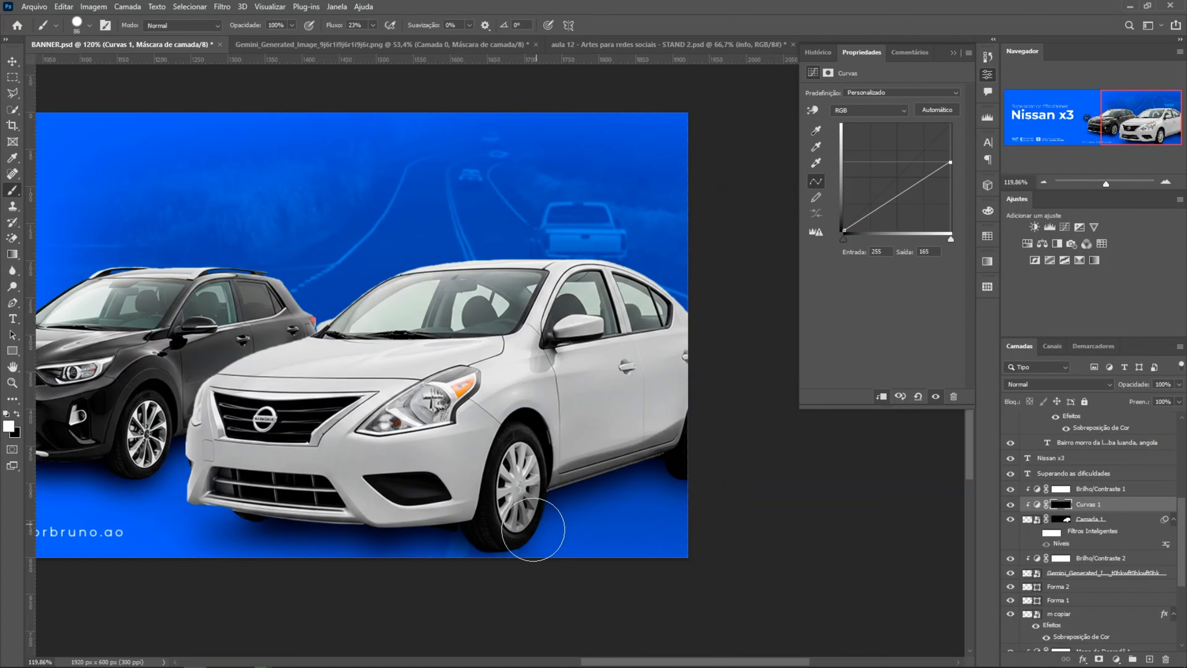
- Paint shading into the white car's black Curves mask along its lower side using a soft, enlarged white brush at 23% flow
right_click(617, 449)
click(684, 417)
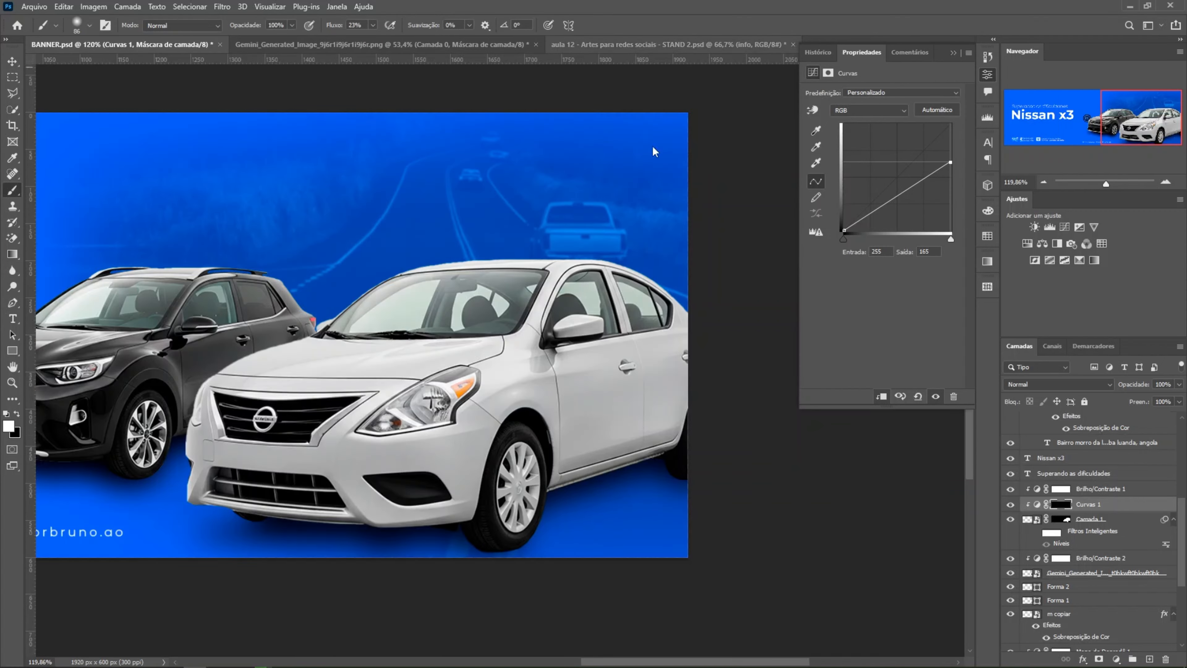
mouse_move(636, 495)
mouse_down()
mouse_move(572, 530)
mouse_move(321, 582)
mouse_move(447, 576)
mouse_move(461, 570)
mouse_move(270, 571)
mouse_move(464, 565)
mouse_move(290, 563)
mouse_move(415, 563)
mouse_move(170, 536)
mouse_move(299, 558)
mouse_move(111, 558)
mouse_move(491, 571)
mouse_up()
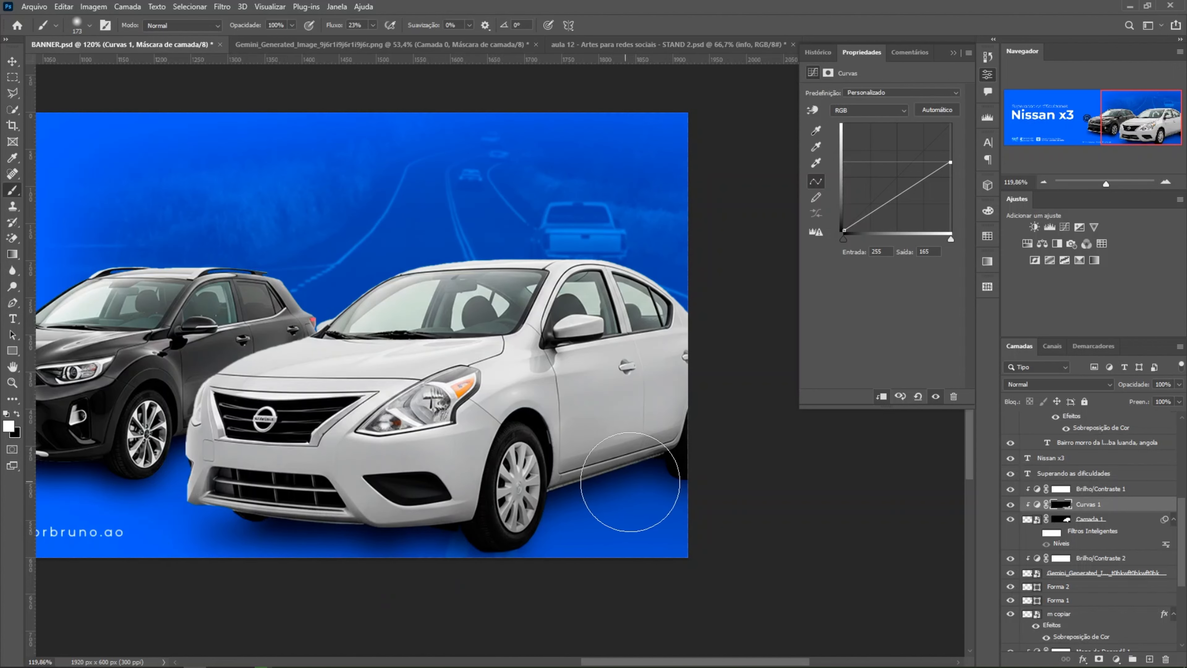
key(bracketright)
key(bracketright)
key(bracketright)
key(bracketright)
scroll(670, 567, down, 5)
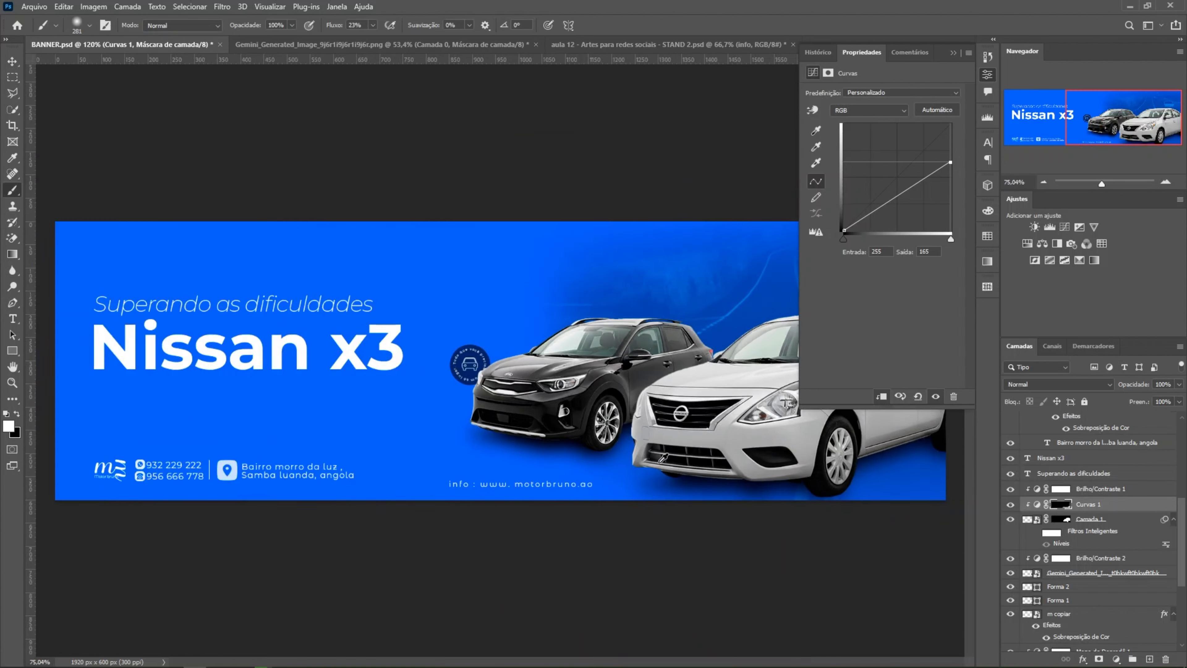
scroll(766, 451, down, 1)
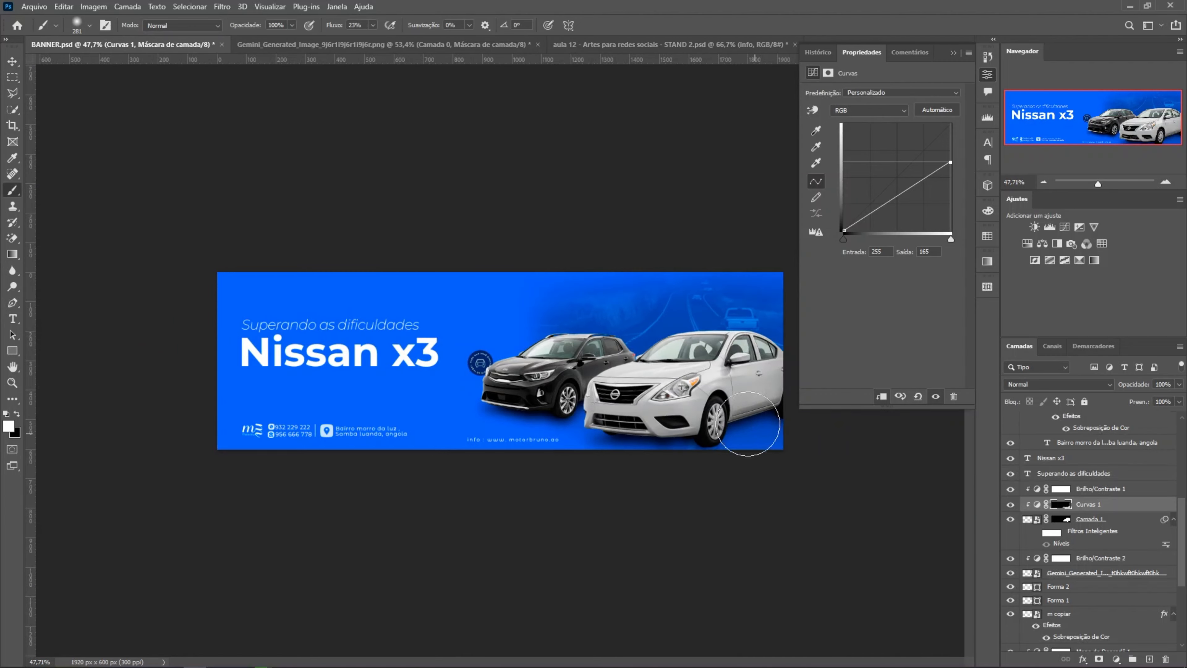
drag(955, 166, 967, 177)
key(ctrl+z)
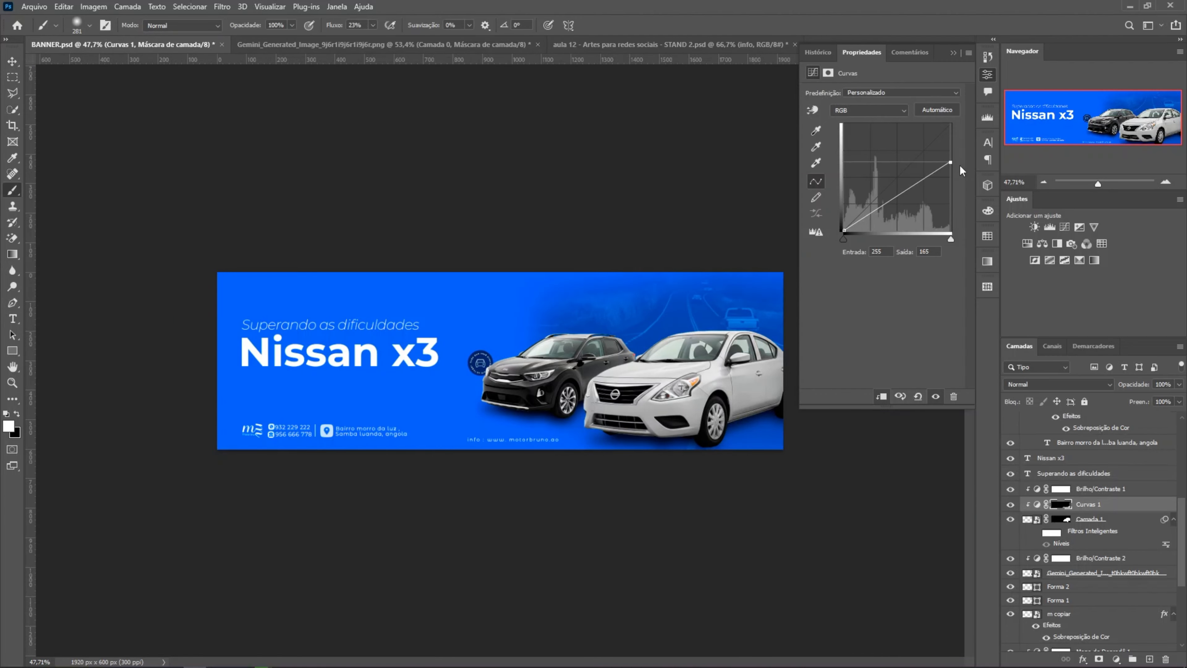
- Refine the white car's layer mask around the lower front tyre and the gap between tyre and bumper
scroll(727, 355, up, 1)
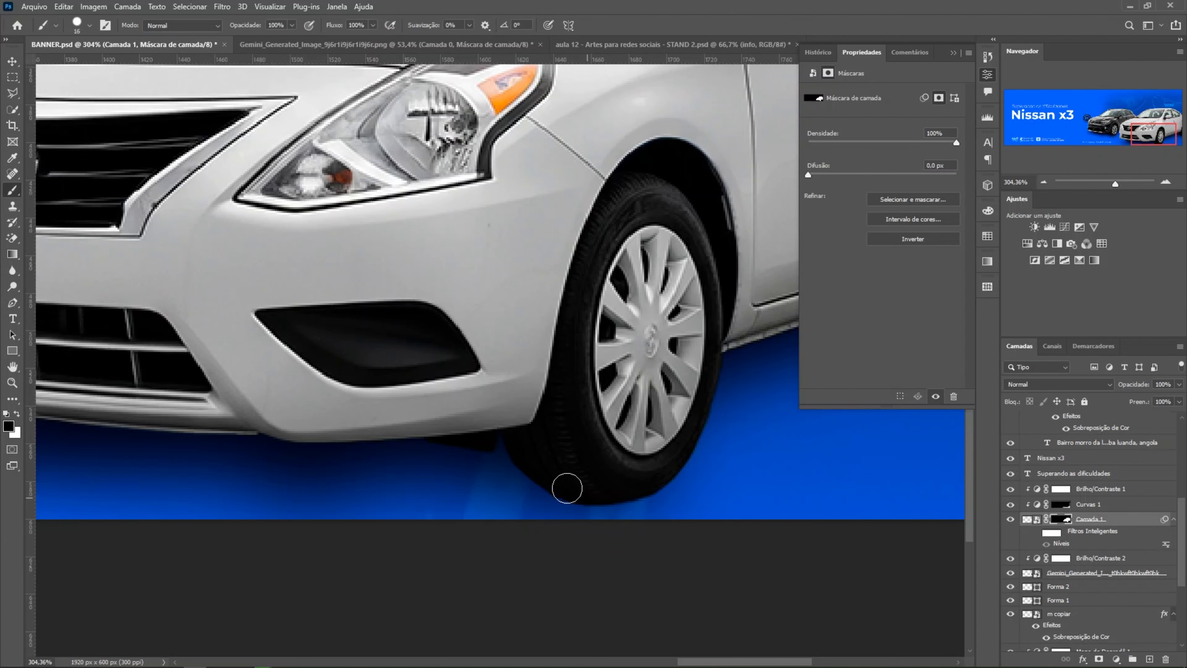
drag(543, 482, 524, 493)
scroll(489, 476, up, 1)
drag(496, 470, 501, 439)
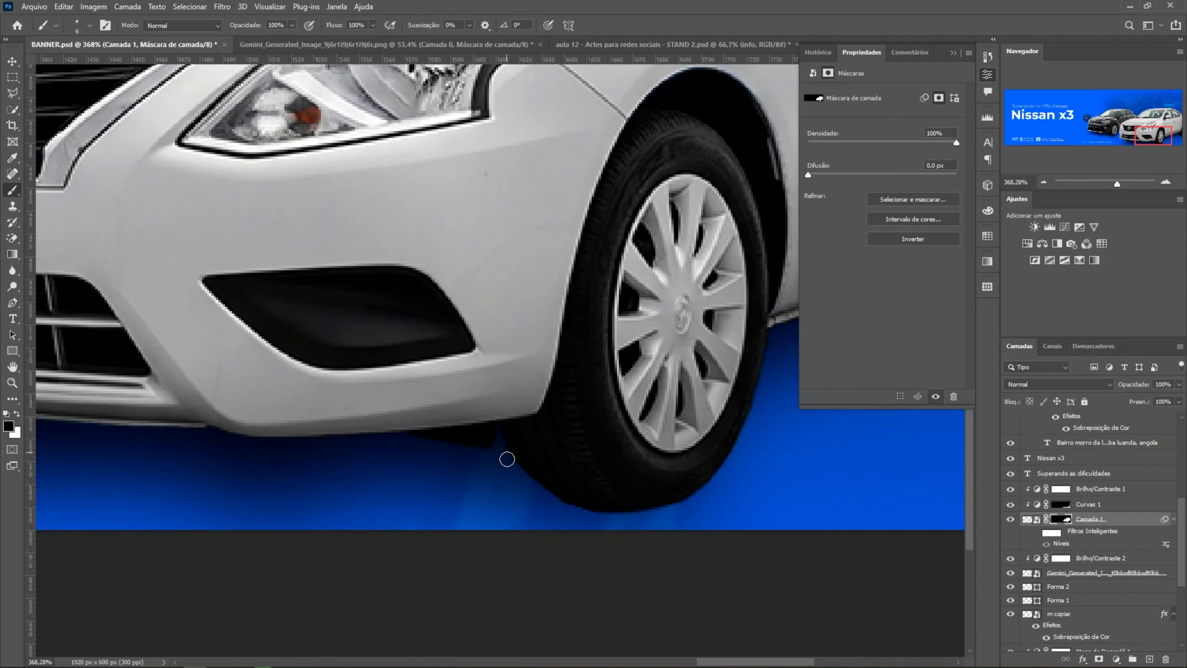
scroll(503, 456, down, 7)
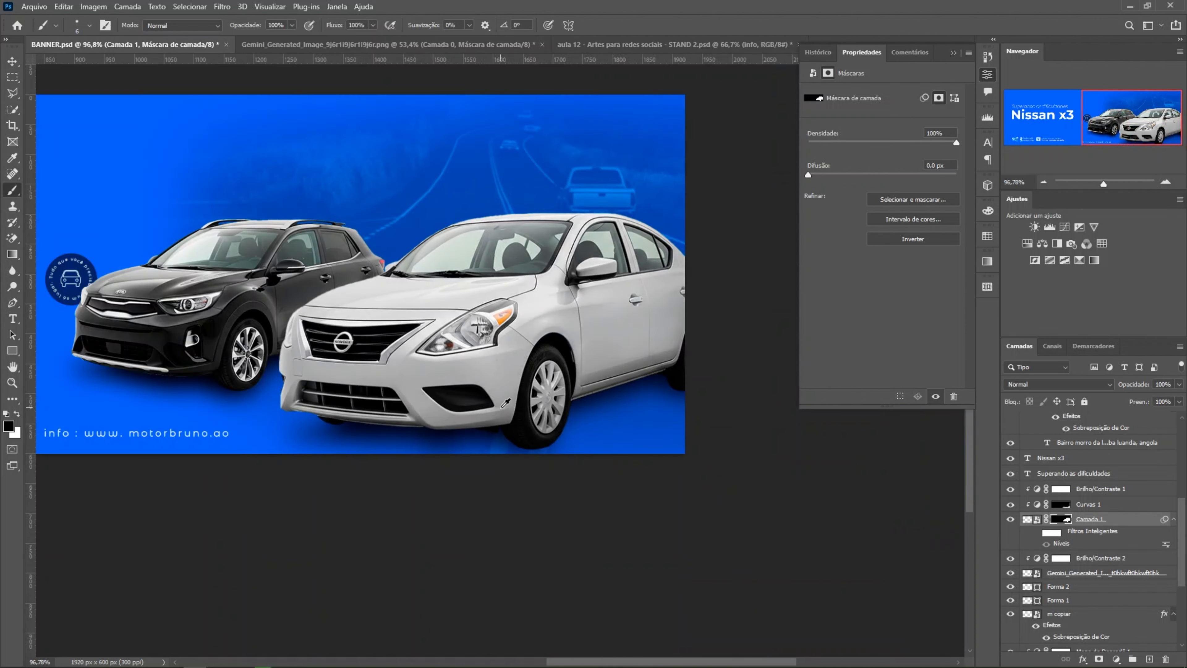
key(x)
- Add a clipped Color Balance adjustment above the white car's Curves adjustment
click(1095, 488)
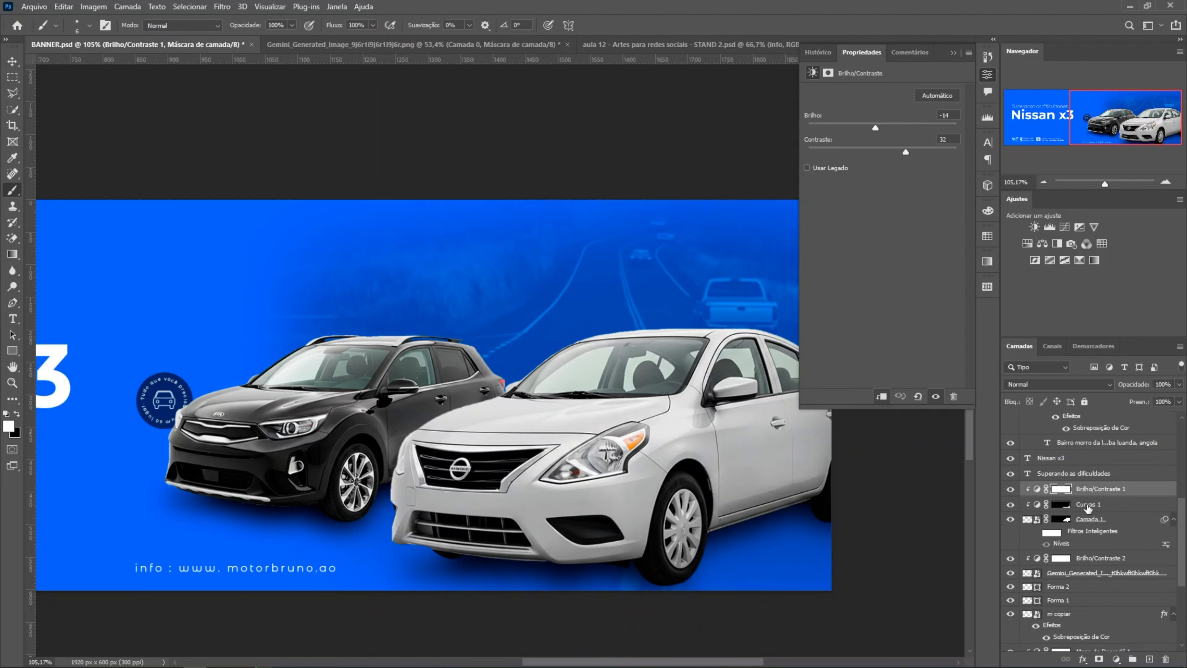
click(1087, 505)
click(1042, 244)
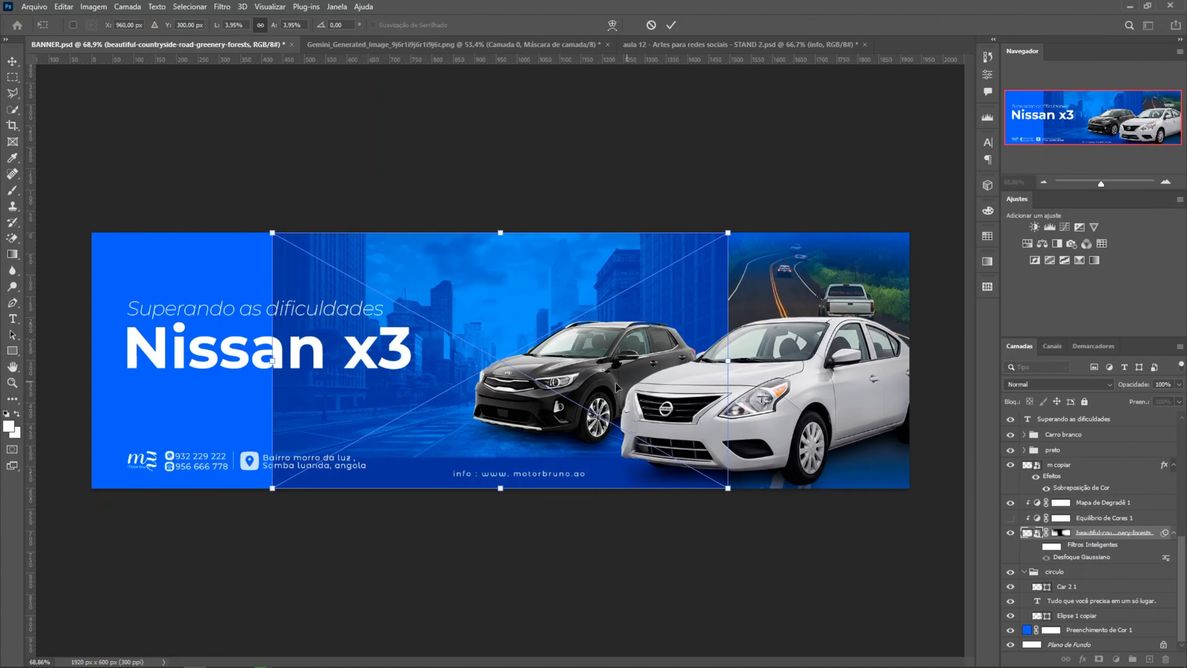
- Place the deserted city street image behind the cars on the banner's right side and fade its left edge with a large soft mask brush
drag(866, 384, 695, 357)
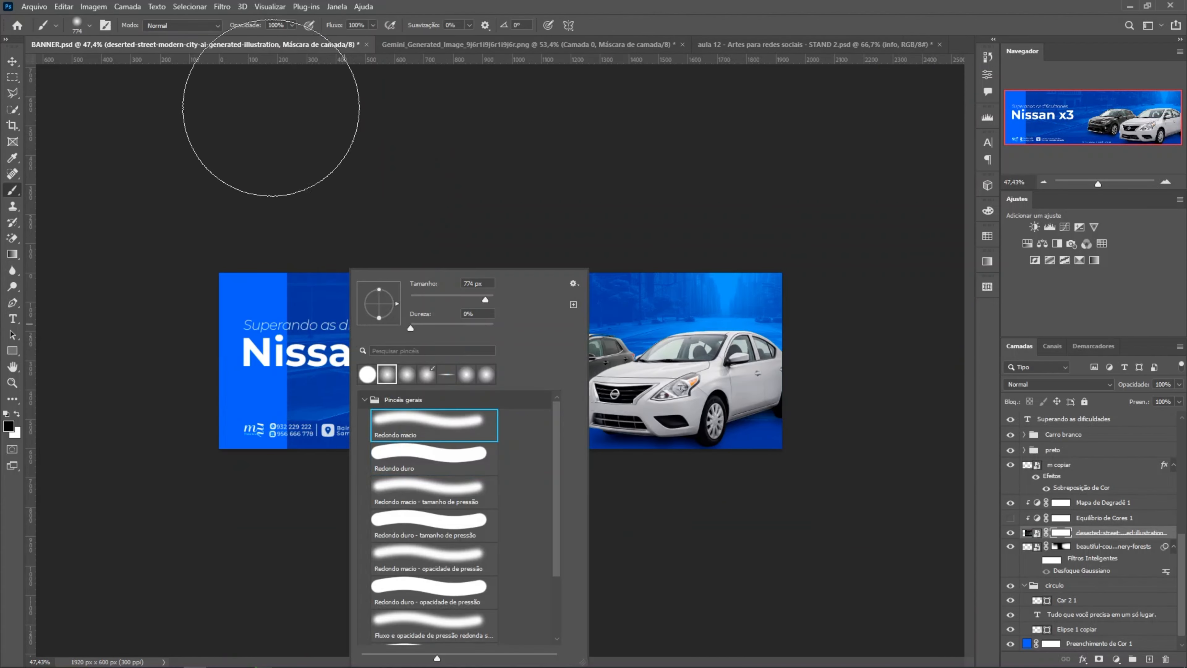
key(Escape)
drag(350, 463, 374, 458)
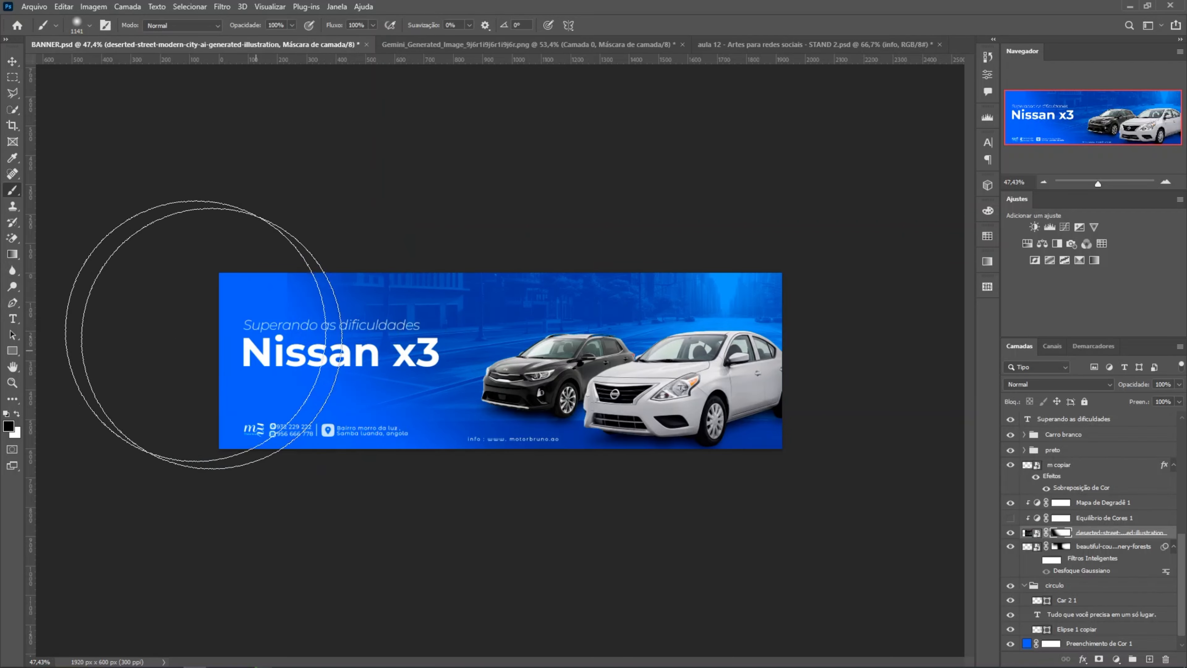
drag(199, 335, 391, 444)
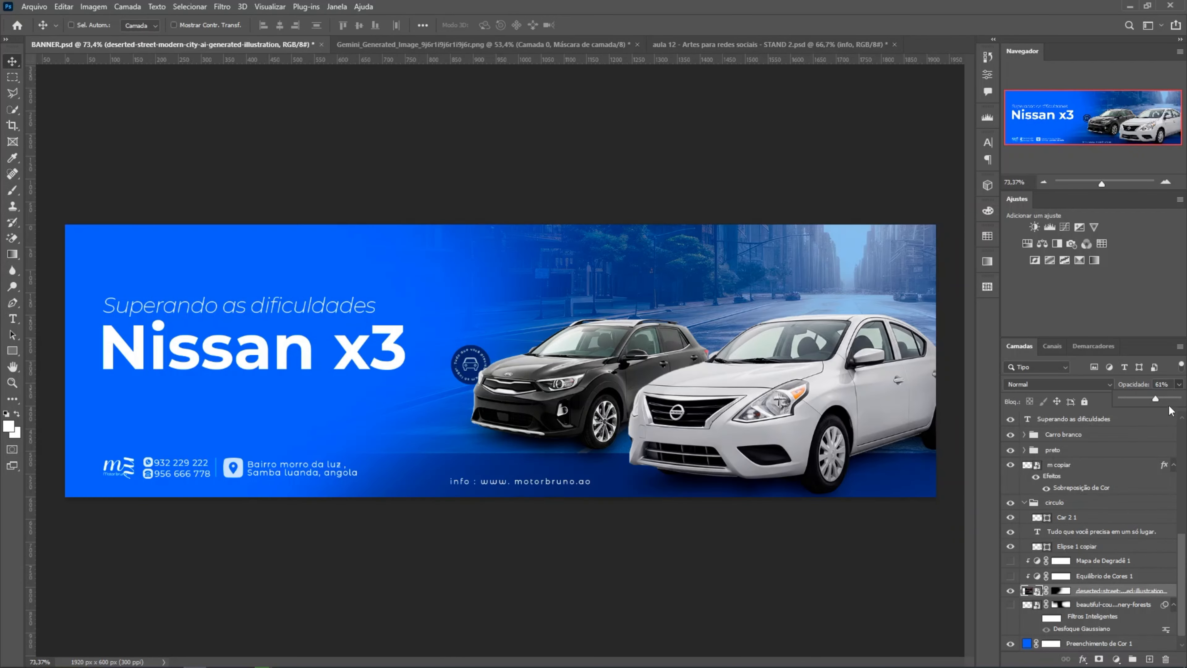
- Try 83% opacity on the city street layer, then reduce it to soften the background
click(1168, 399)
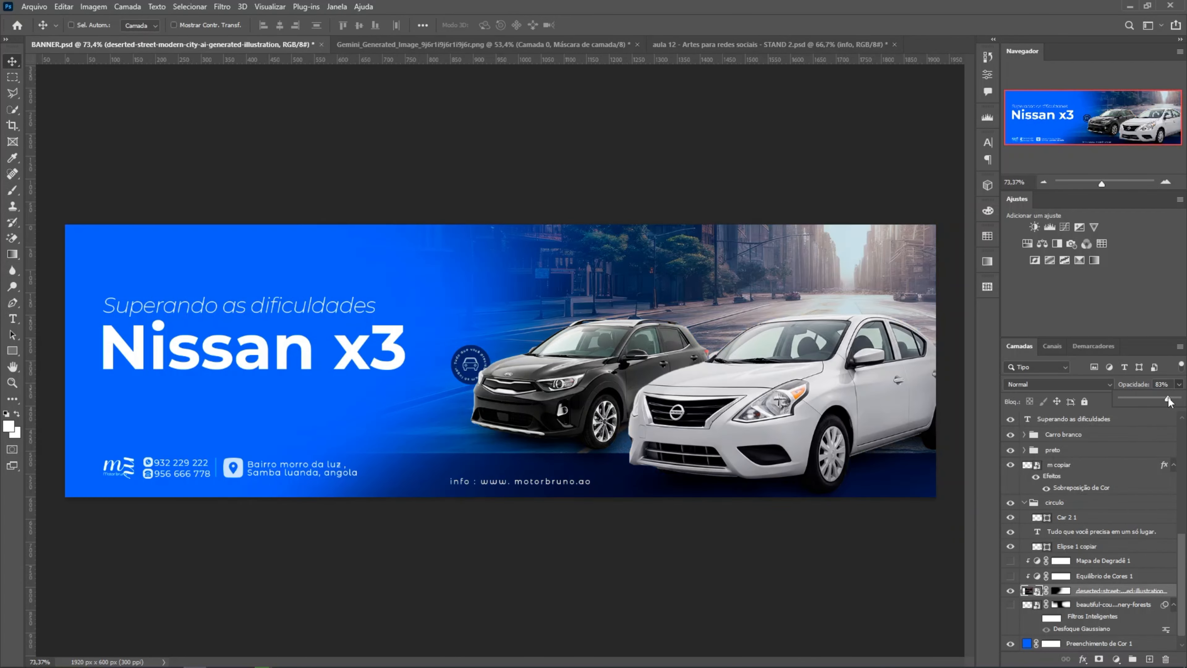
drag(1158, 399, 1153, 399)
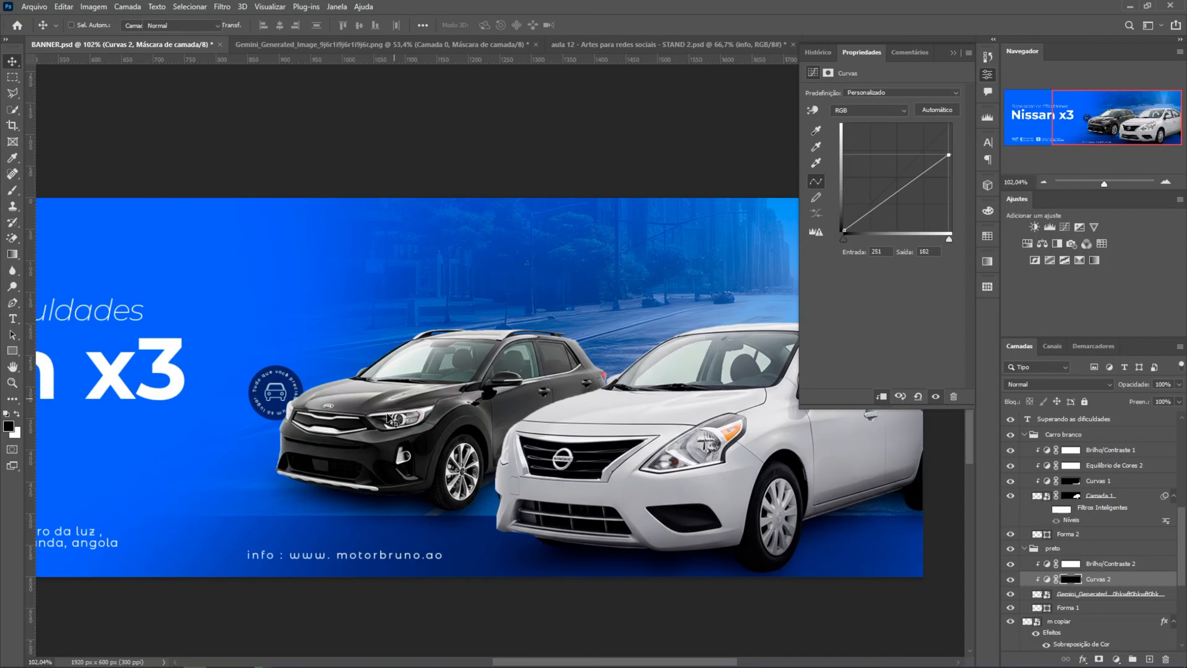
- Paint shading into the black car's Curves mask around the lower front and wheel using a soft round brush
drag(421, 355, 374, 356)
right_click(290, 269)
mouse_move(211, 371)
mouse_down()
mouse_move(197, 374)
mouse_move(238, 437)
mouse_up()
scroll(257, 458, up, 4)
drag(351, 506, 345, 515)
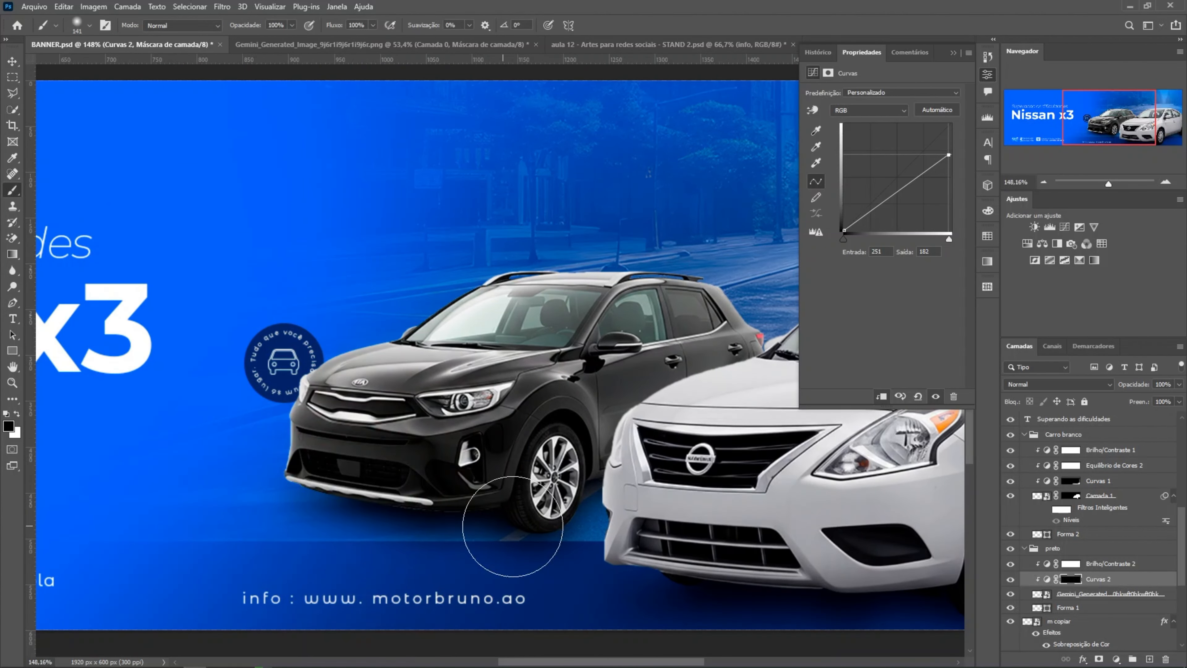
key(x)
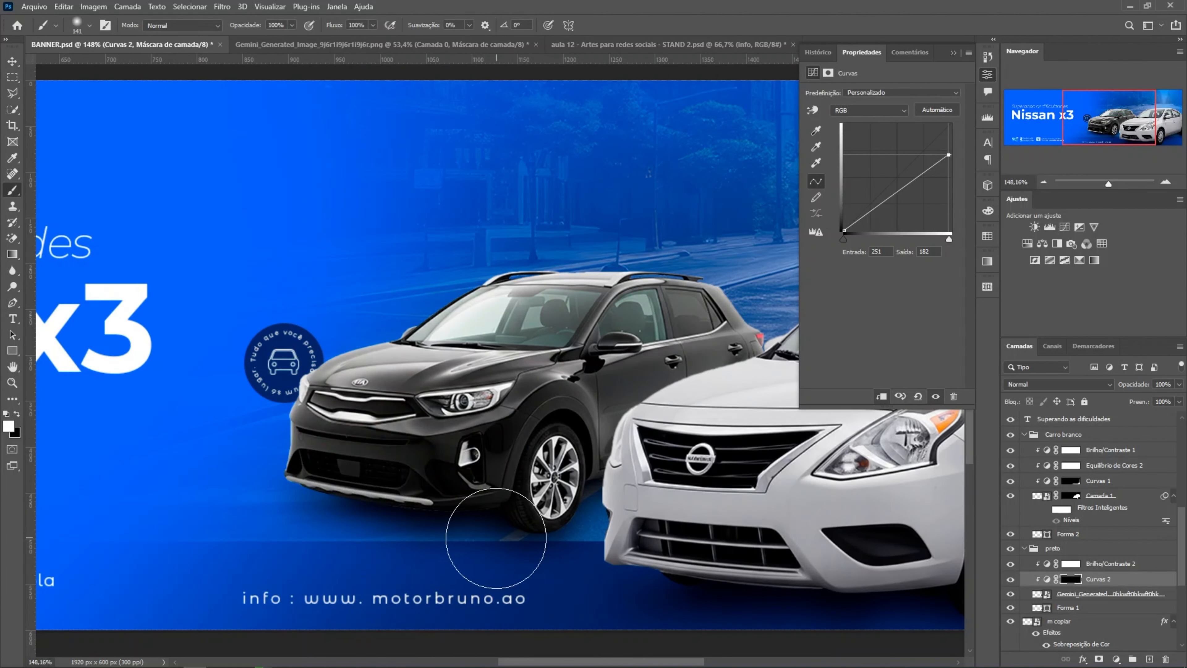
drag(616, 455, 463, 498)
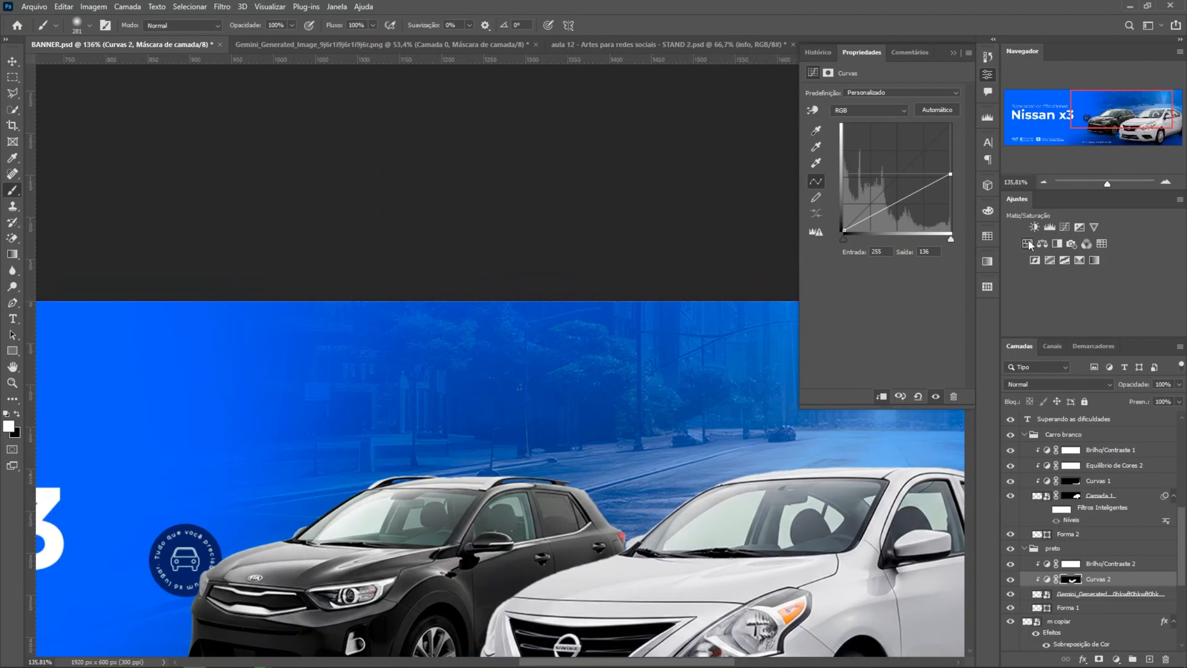
- Undo a trial Hue/Saturation adjustment on the black car and add a clipped Color Balance adjustment instead
click(1028, 244)
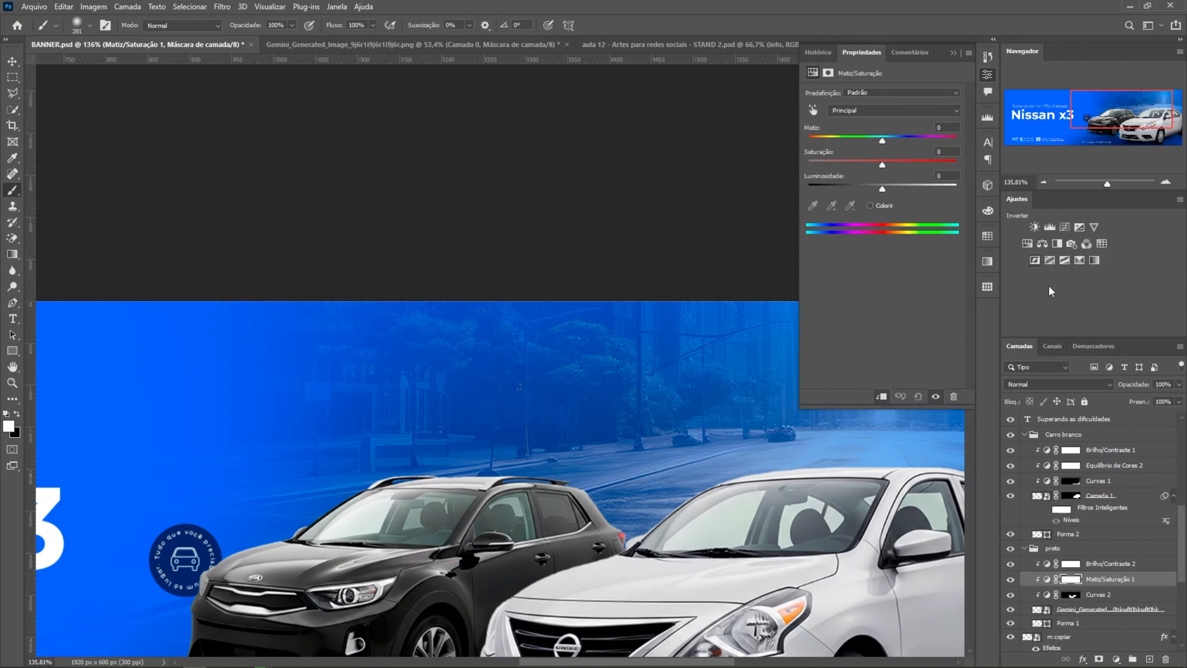
key(ctrl+z)
click(1042, 244)
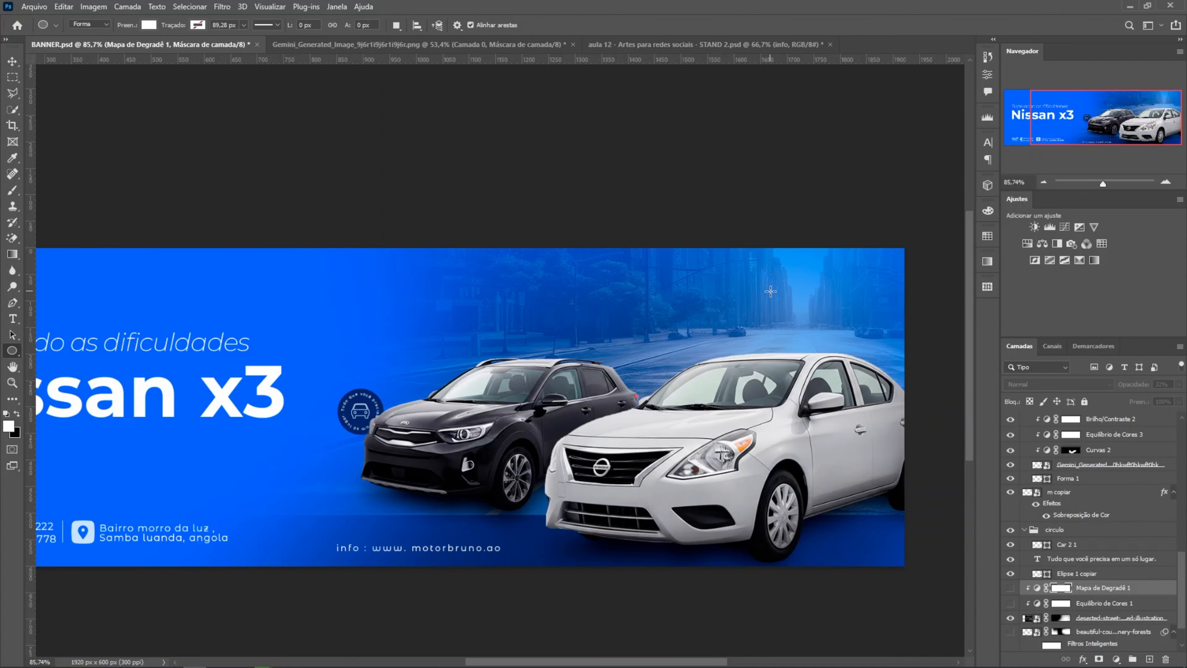
- Draw a narrow white triangle of 161 x 524 px behind the white car with the Triangle tool
right_click(13, 351)
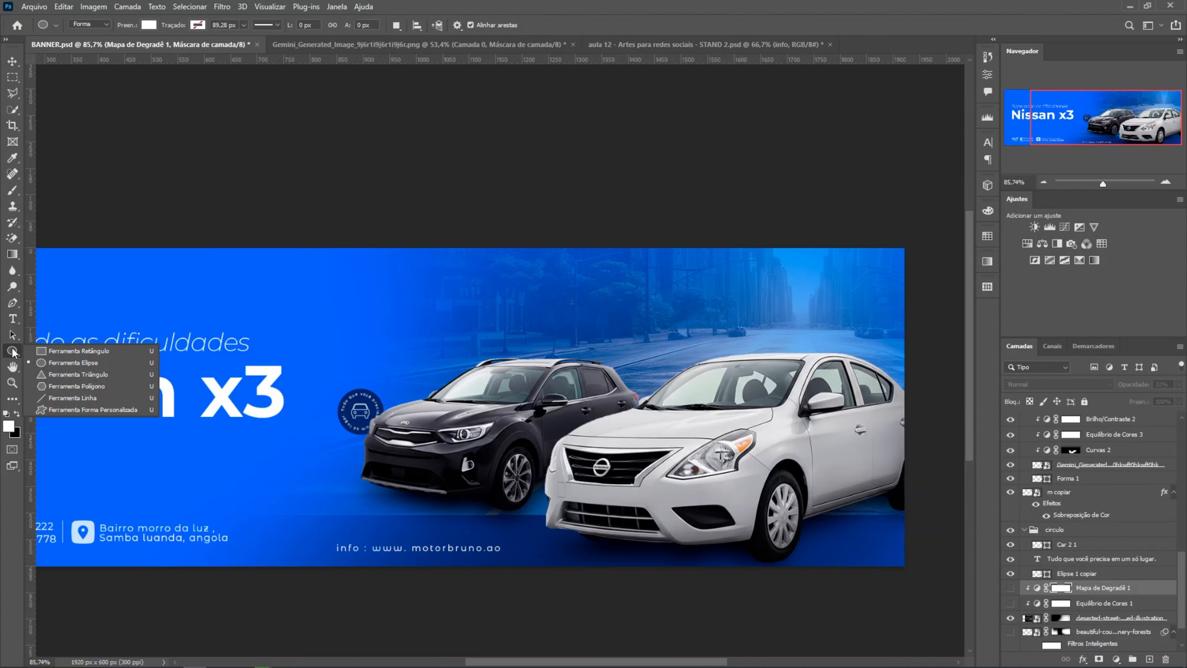
click(70, 363)
key(shift+u)
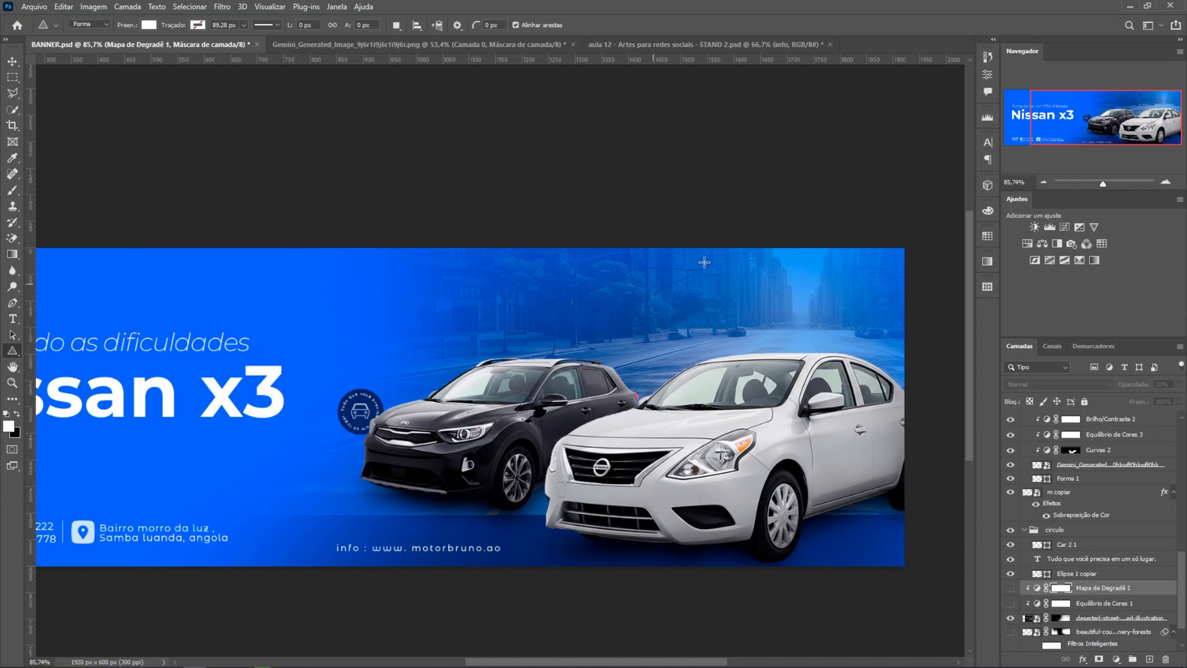
drag(746, 233, 662, 510)
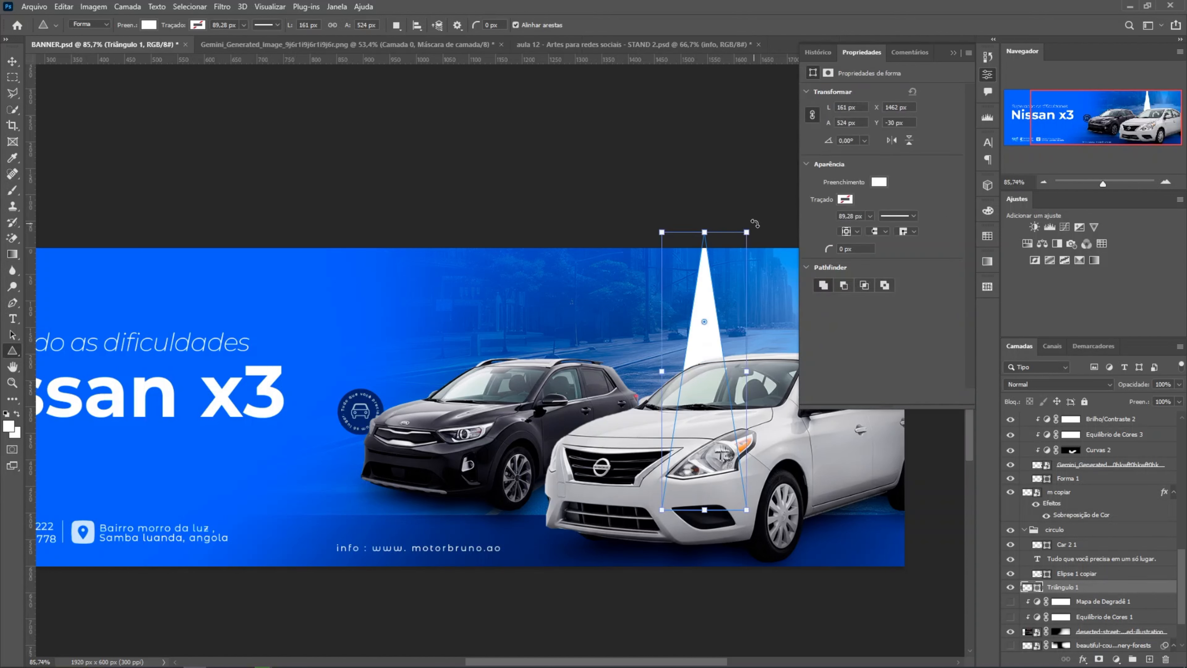
- Rotate the triangle to -130.90° so it slants behind the white car, and fill it with light blue
drag(756, 223, 745, 426)
click(879, 182)
click(904, 245)
- Set the blue triangle's blend mode to Linear Dodge (Add) and feather its shape mask into a soft light beam
click(1058, 384)
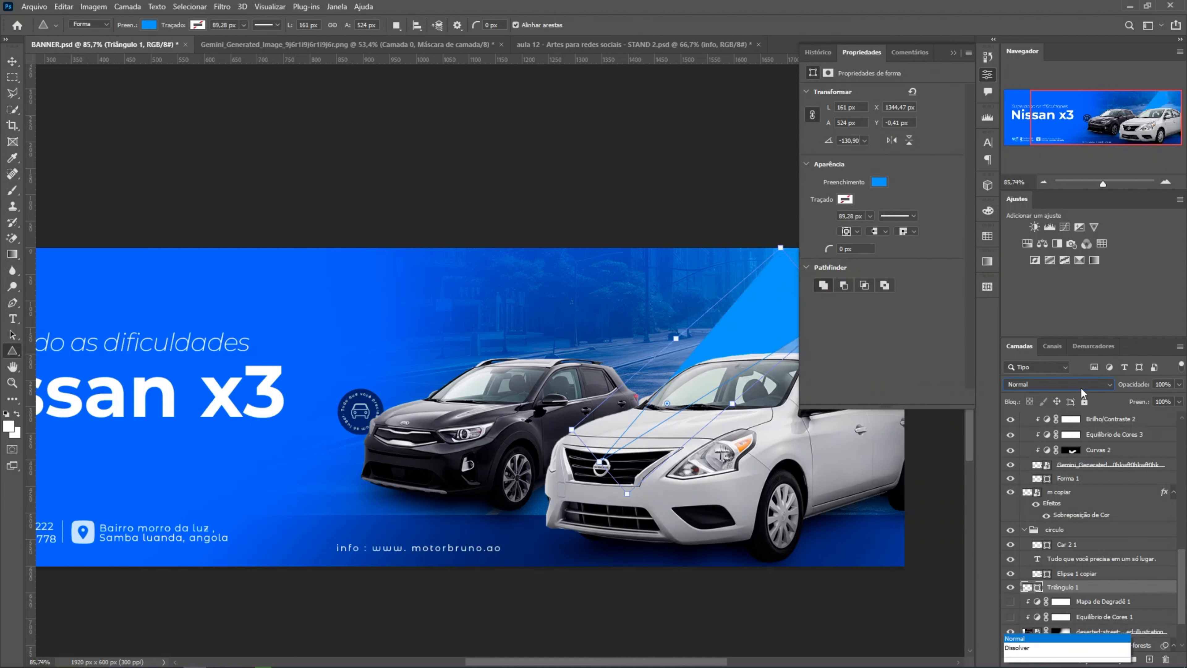
click(1037, 485)
click(827, 72)
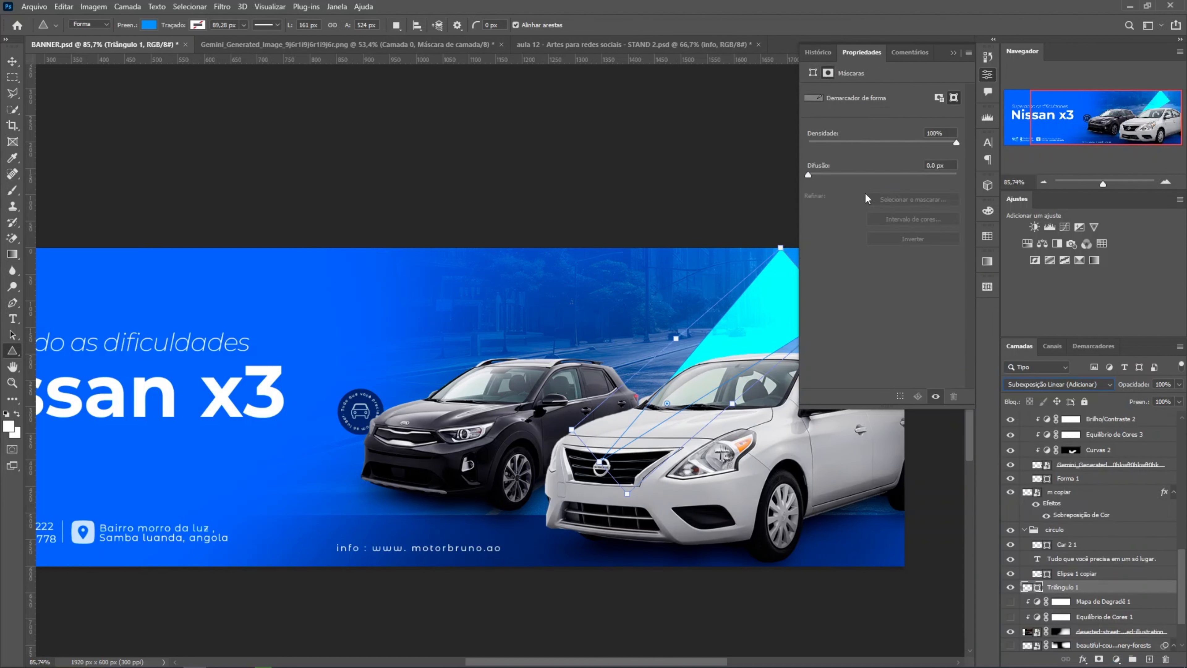
drag(886, 174, 905, 178)
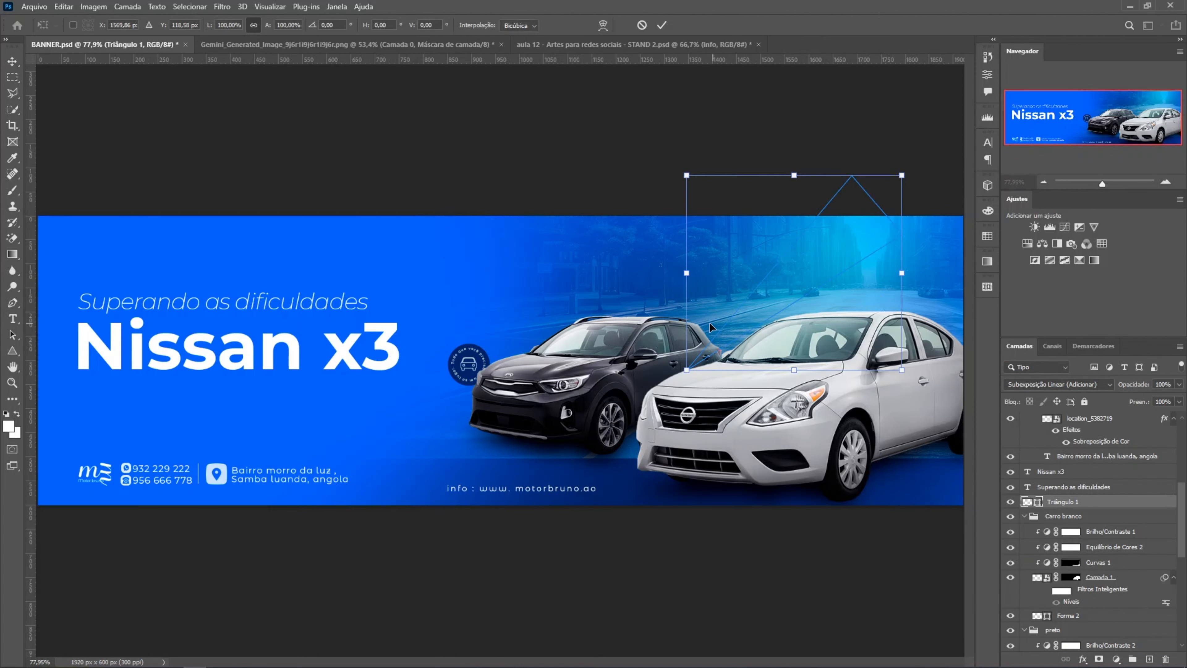
- Rotate the light beam behind the white car slightly and adjust the hue of its light-blue fill
drag(914, 171, 910, 167)
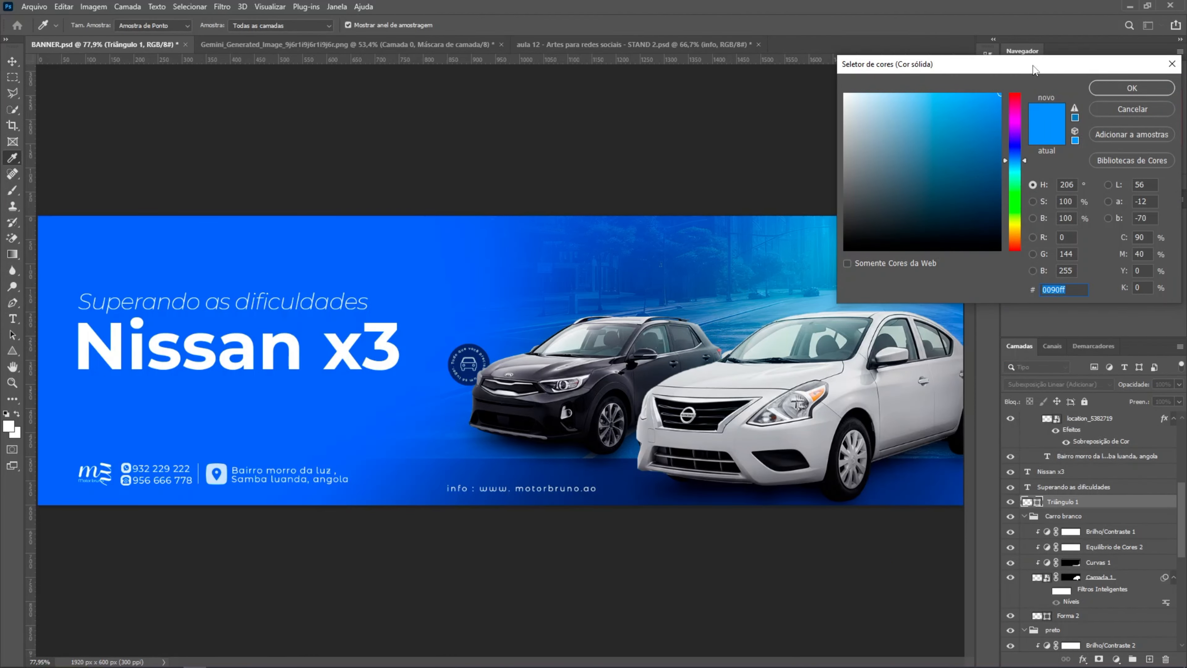
drag(1033, 69, 440, 86)
mouse_move(433, 178)
mouse_down()
mouse_move(431, 202)
mouse_move(427, 179)
mouse_up()
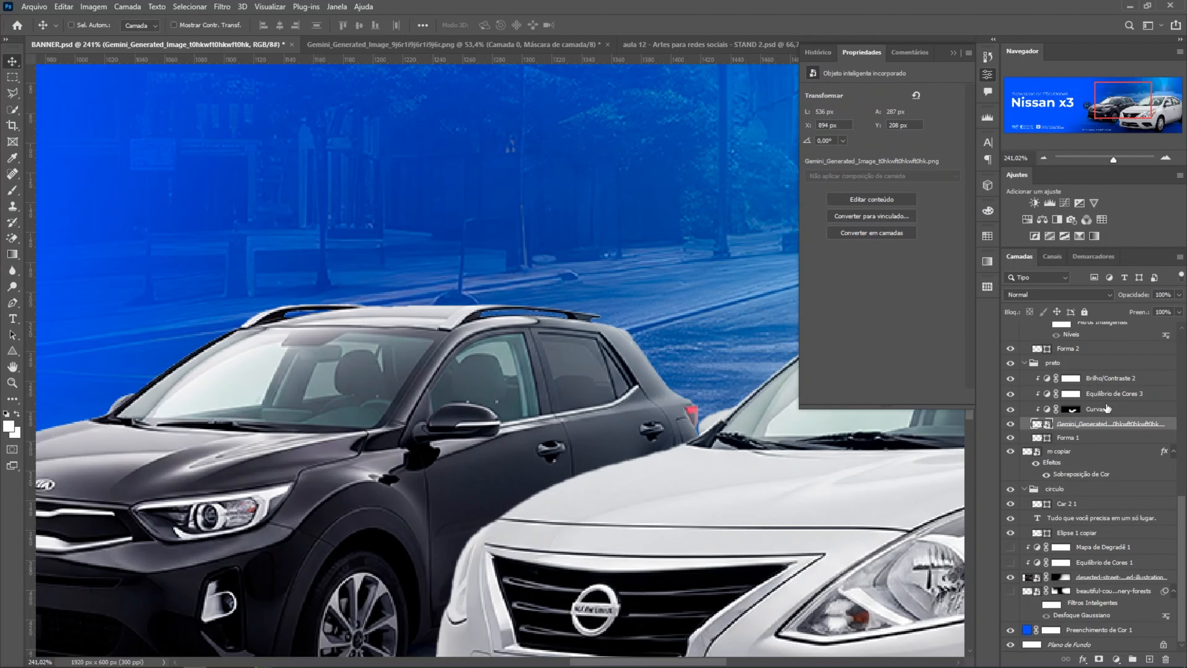
- Add a clipped Hue/Saturation adjustment above the black car's Curves, enable Colorize, and adjust its hue and saturation
click(1107, 409)
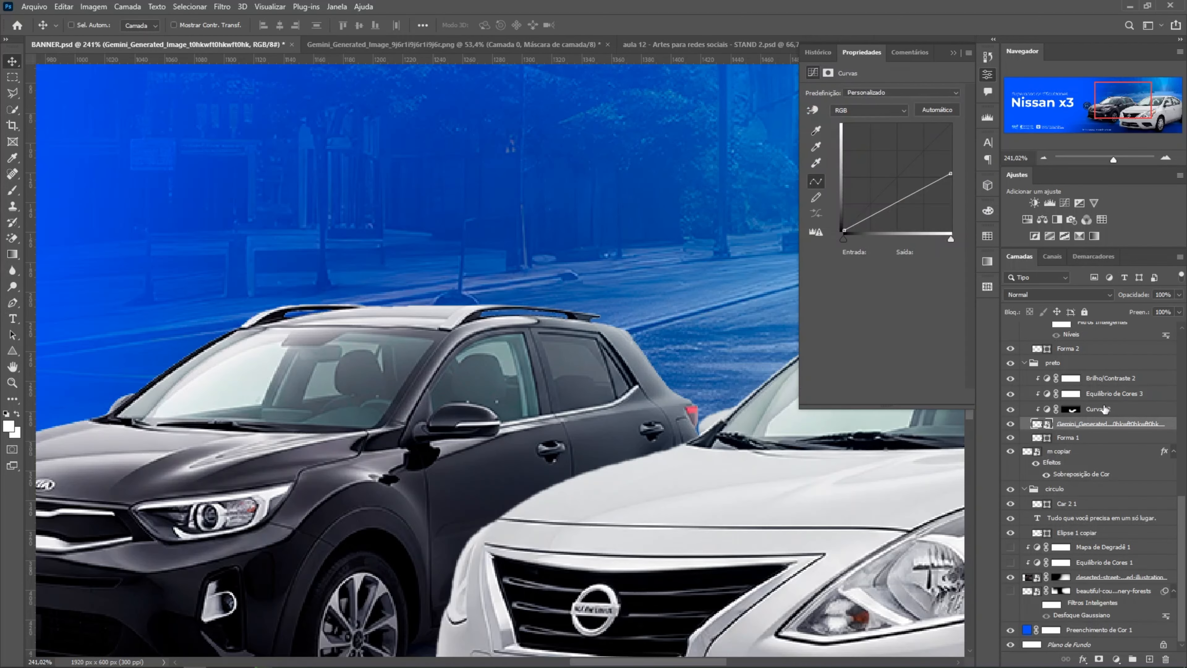
click(1026, 217)
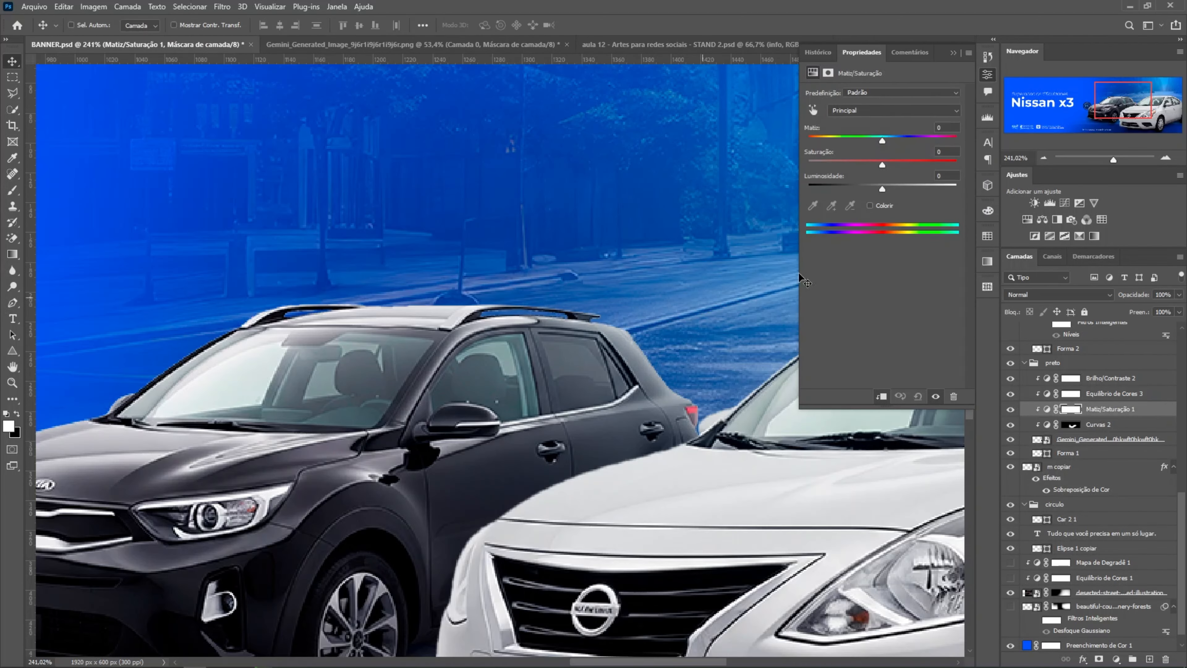
click(870, 206)
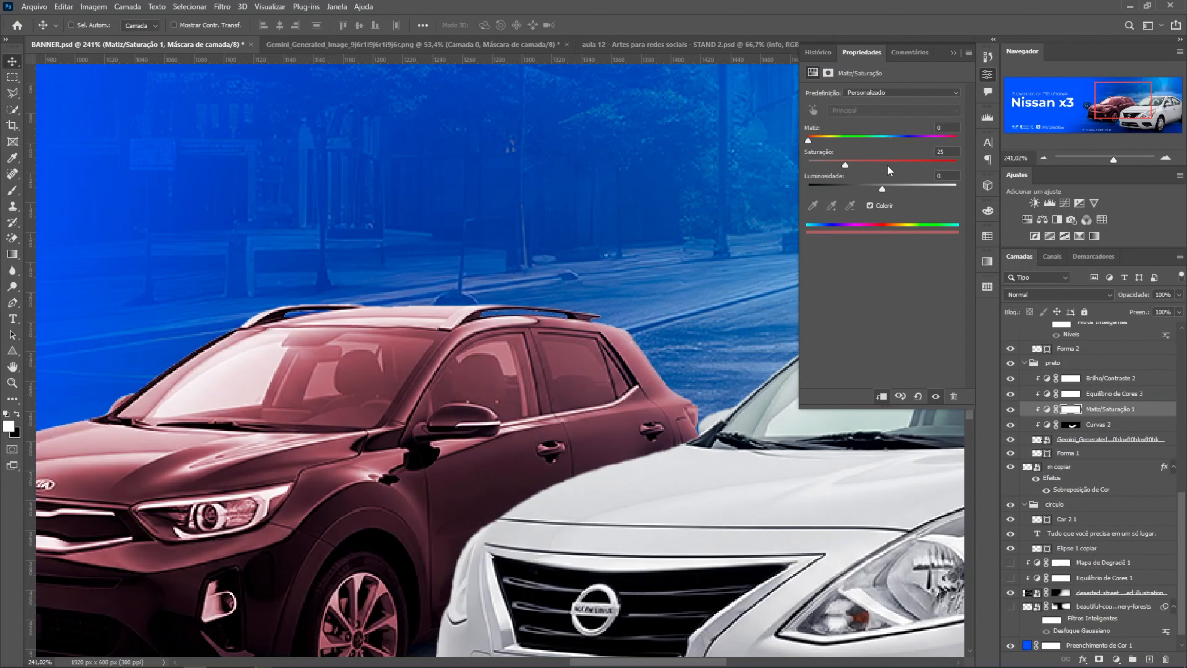
click(889, 139)
drag(890, 164, 920, 187)
drag(890, 141, 935, 164)
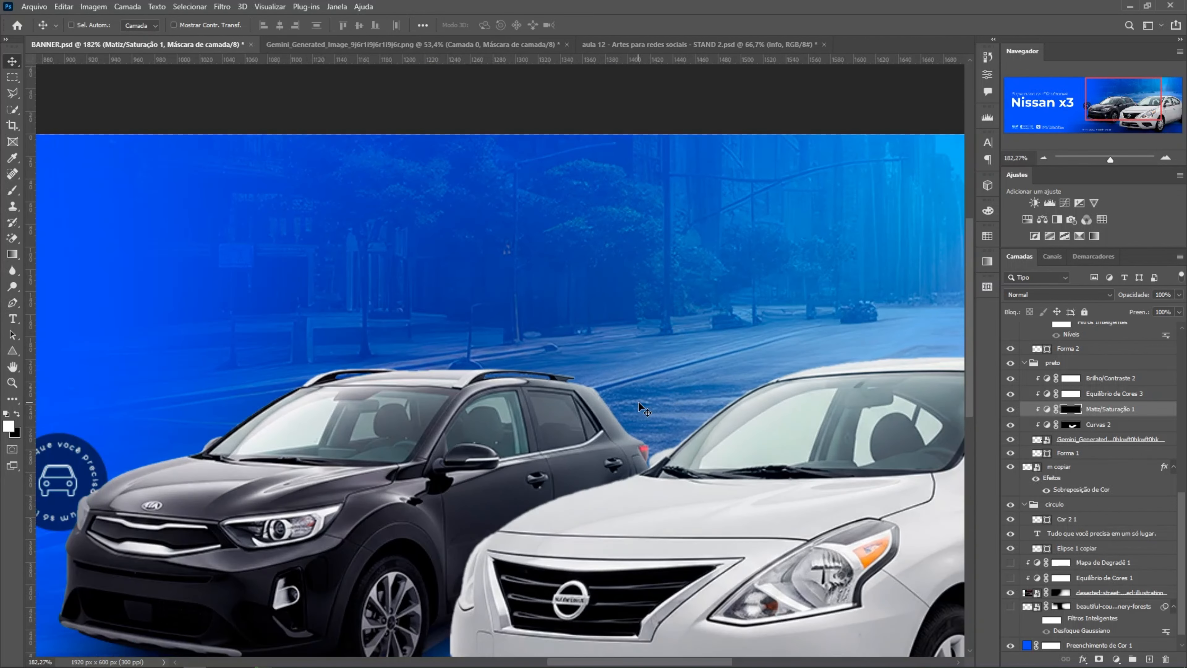
- Paint the tint into the Hue/Saturation mask along the black car's rear edge with a soft brush
scroll(694, 389, up, 2)
drag(690, 392, 575, 373)
scroll(654, 386, up, 5)
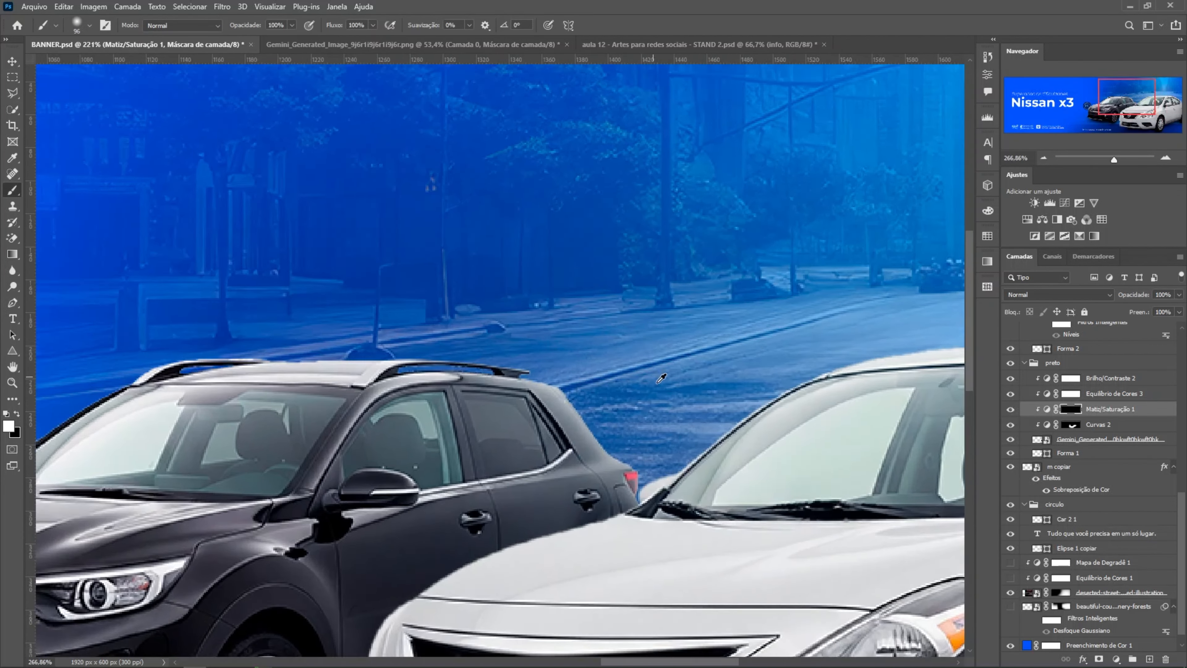
drag(656, 384, 569, 386)
key(ctrl+0)
key(v)
- Add a darkening Curves adjustment clipped to the street background and invert its mask to black for painting
scroll(794, 515, up, 2)
ctrl+click(865, 447)
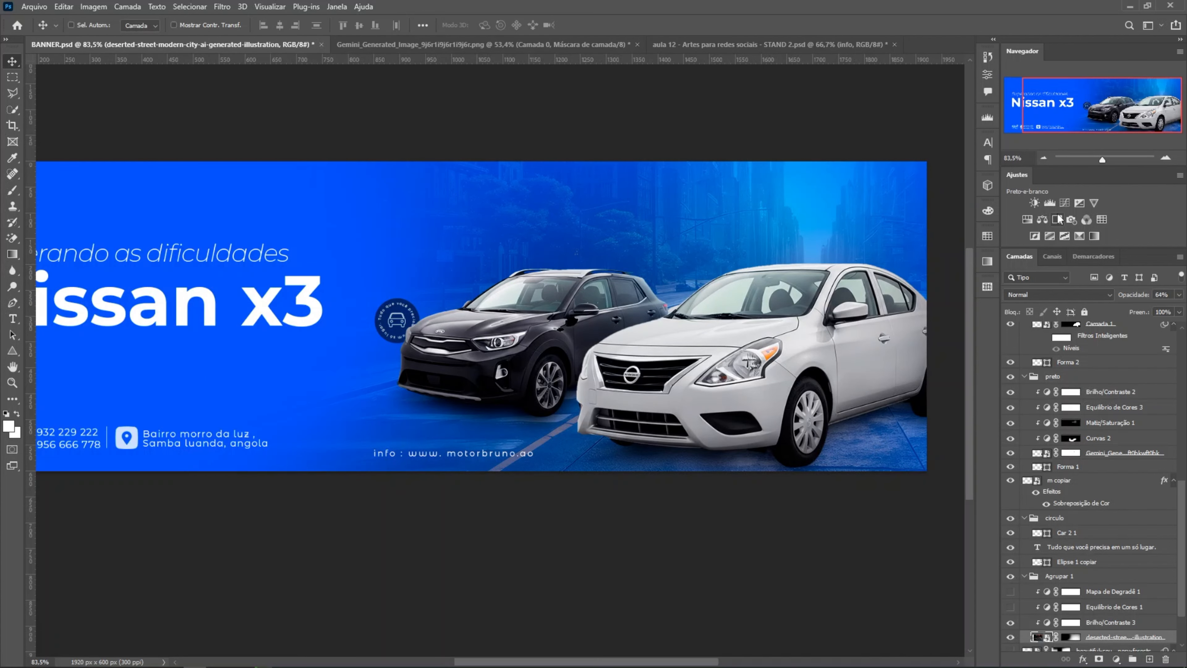
click(1064, 202)
drag(951, 125, 968, 179)
key(b)
key(ctrl+i)
key(x)
scroll(794, 531, down, 2)
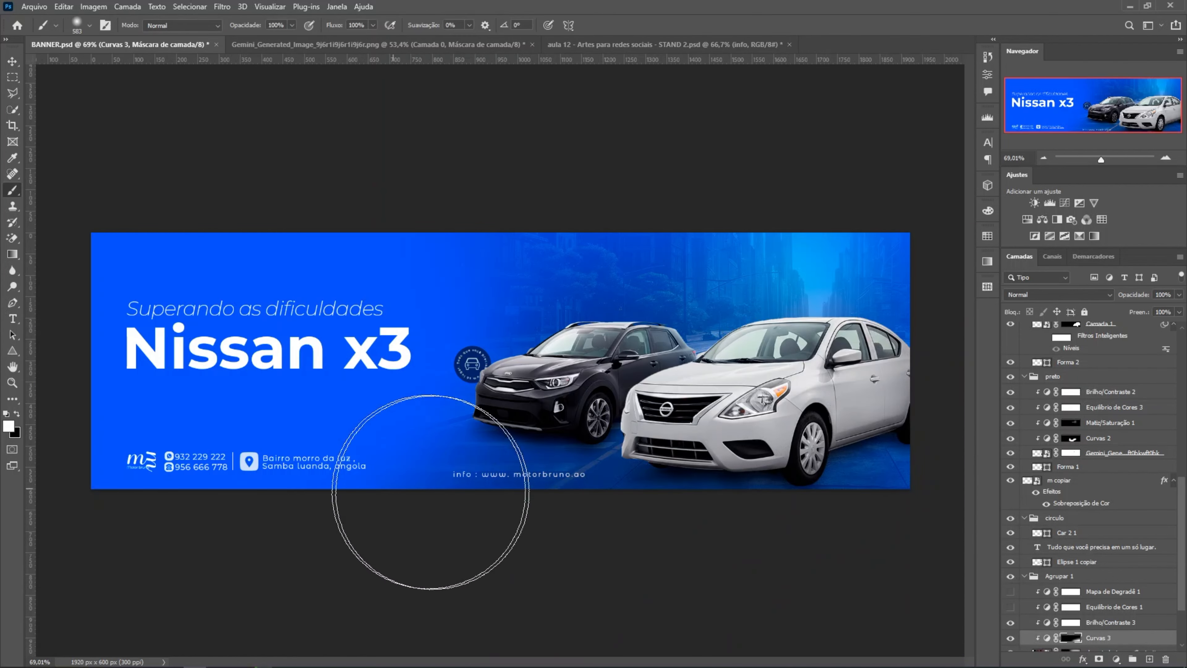
- Paint darkening into the background Curves mask along the banner's edges with a large soft brush, and undo the last stroke
mouse_move(430, 492)
mouse_down()
mouse_move(631, 523)
mouse_move(323, 511)
mouse_up()
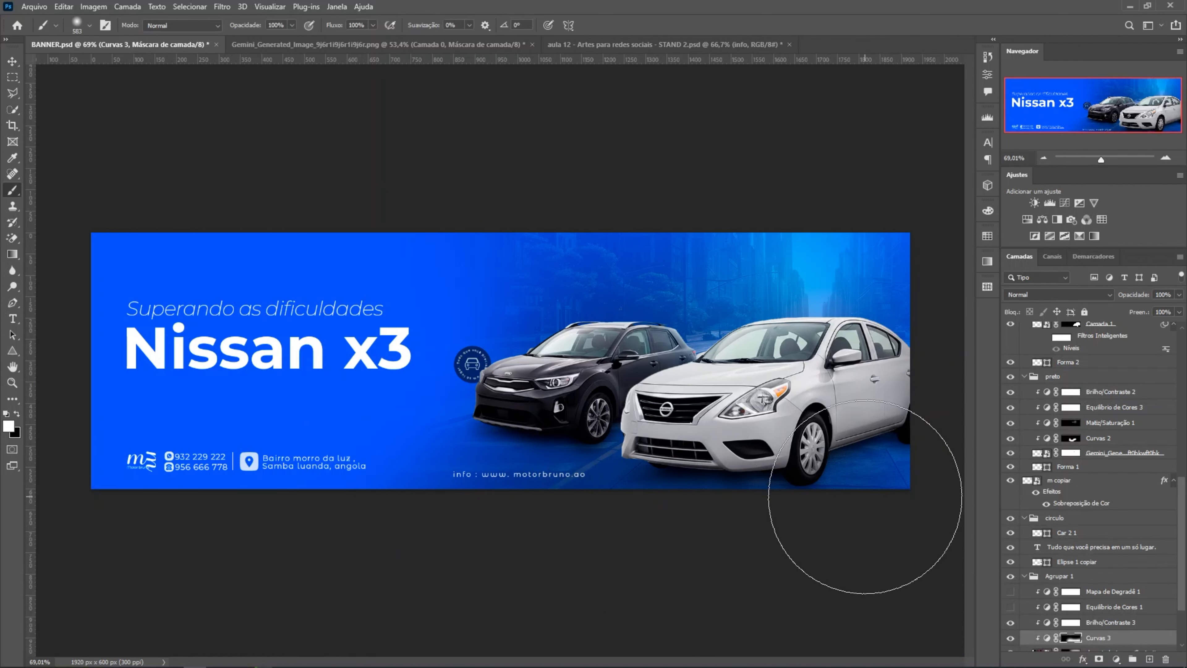
mouse_move(688, 293)
mouse_down()
mouse_move(766, 278)
mouse_move(902, 187)
mouse_up()
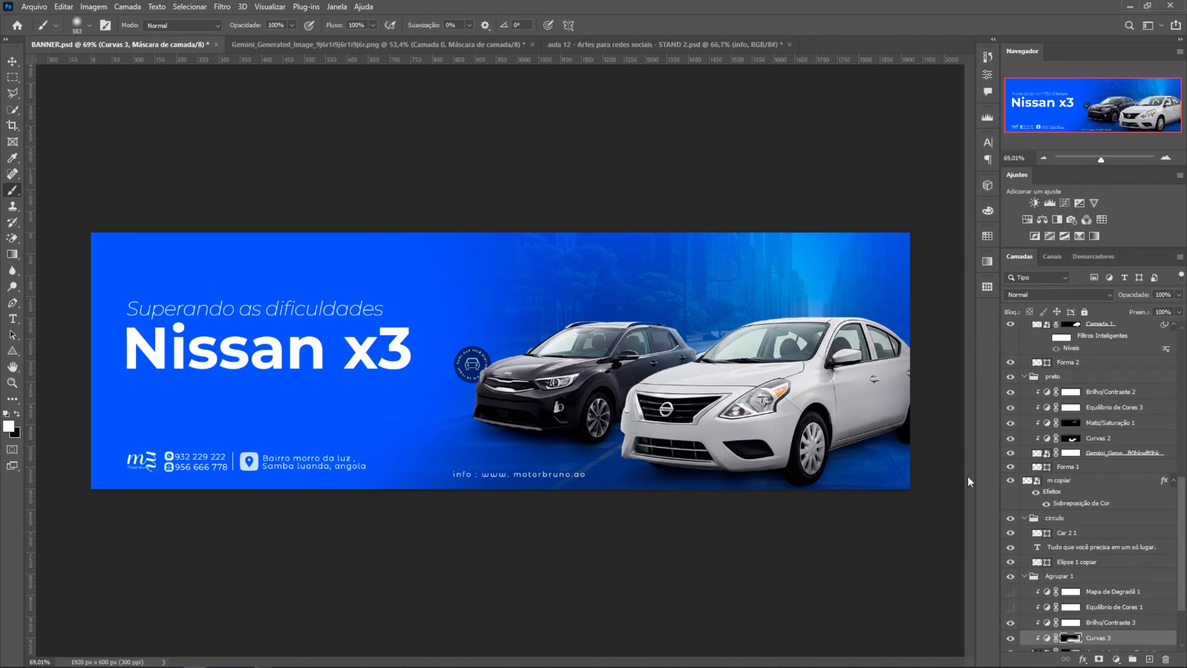
key(ctrl+z)
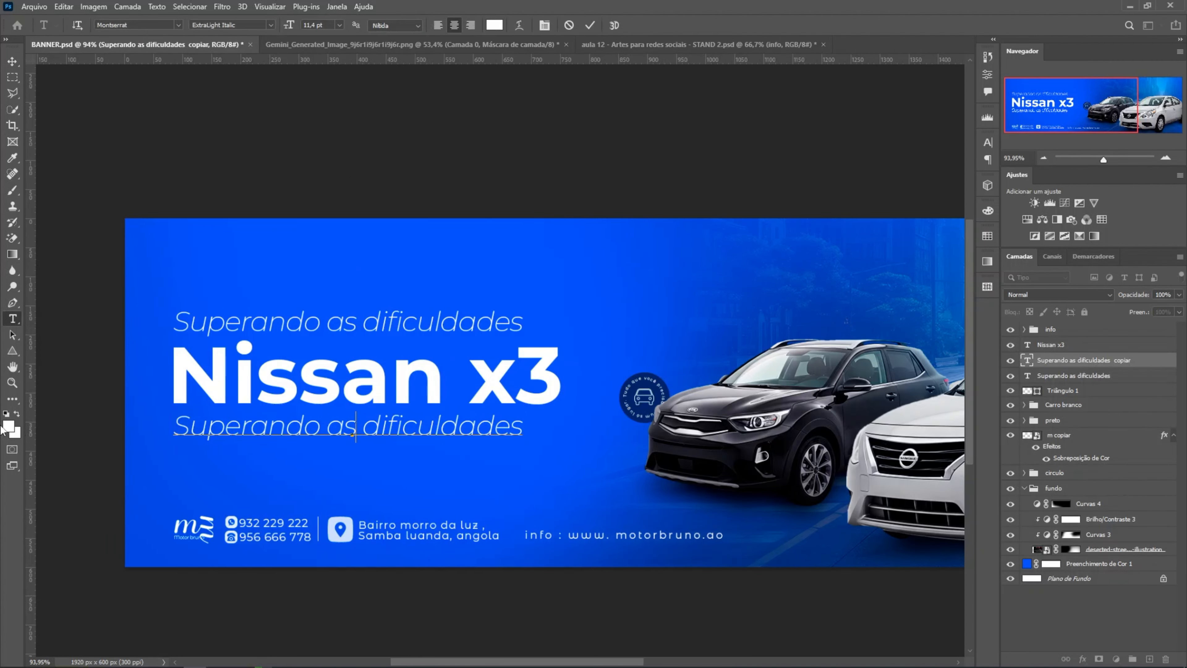
- Replace the duplicated tagline below the headline with "Segurança Conforto Velocidade", leaving wide gaps between the words
text(Se)
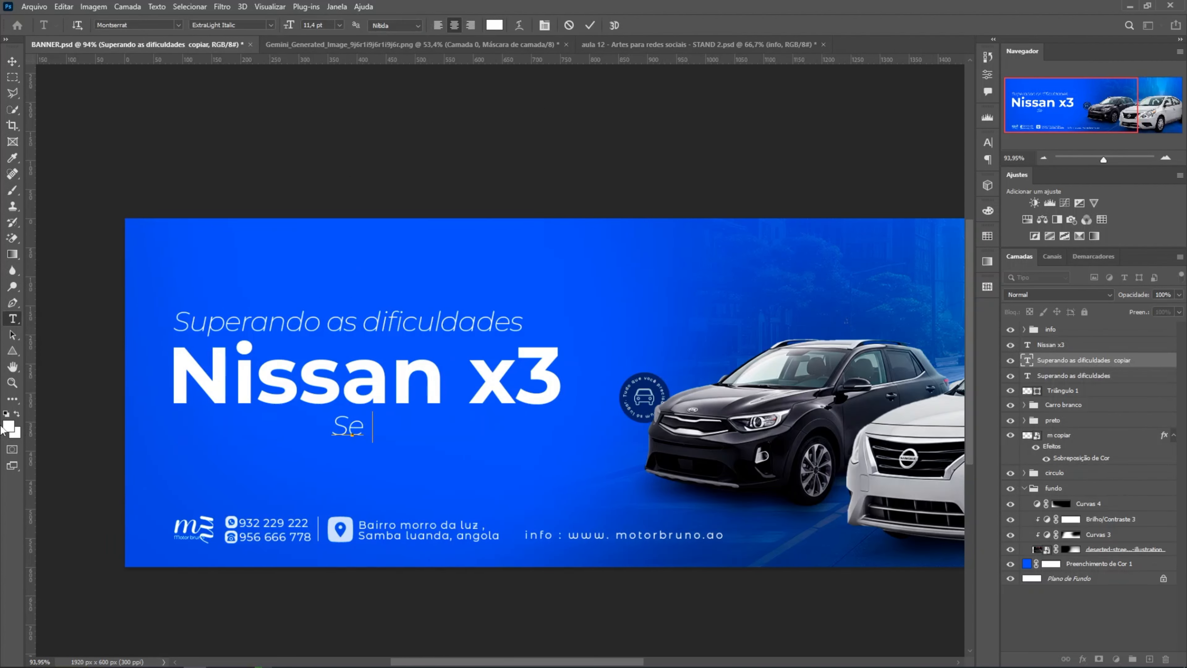
text(guran)
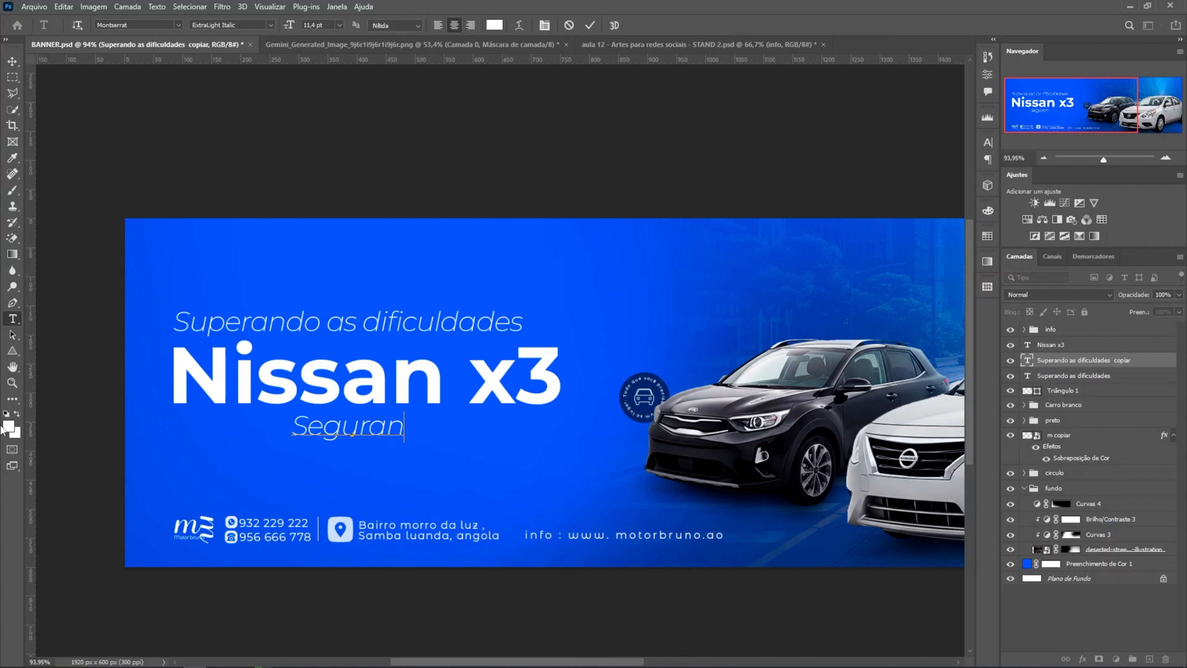
text(ça)
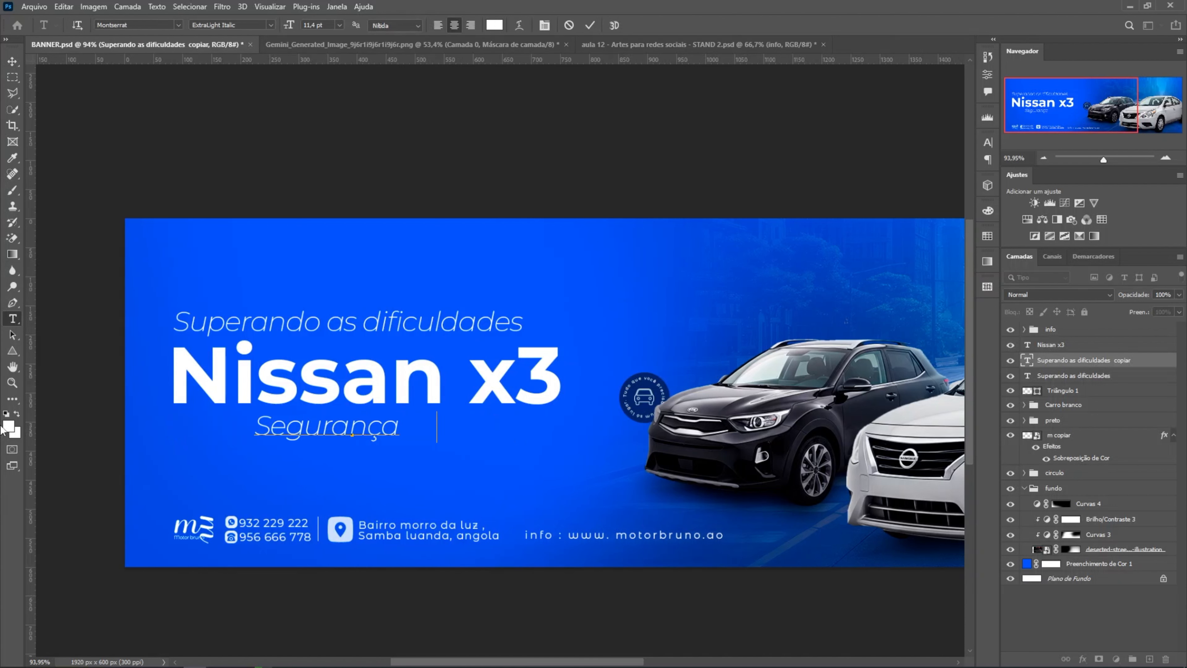
text(          C)
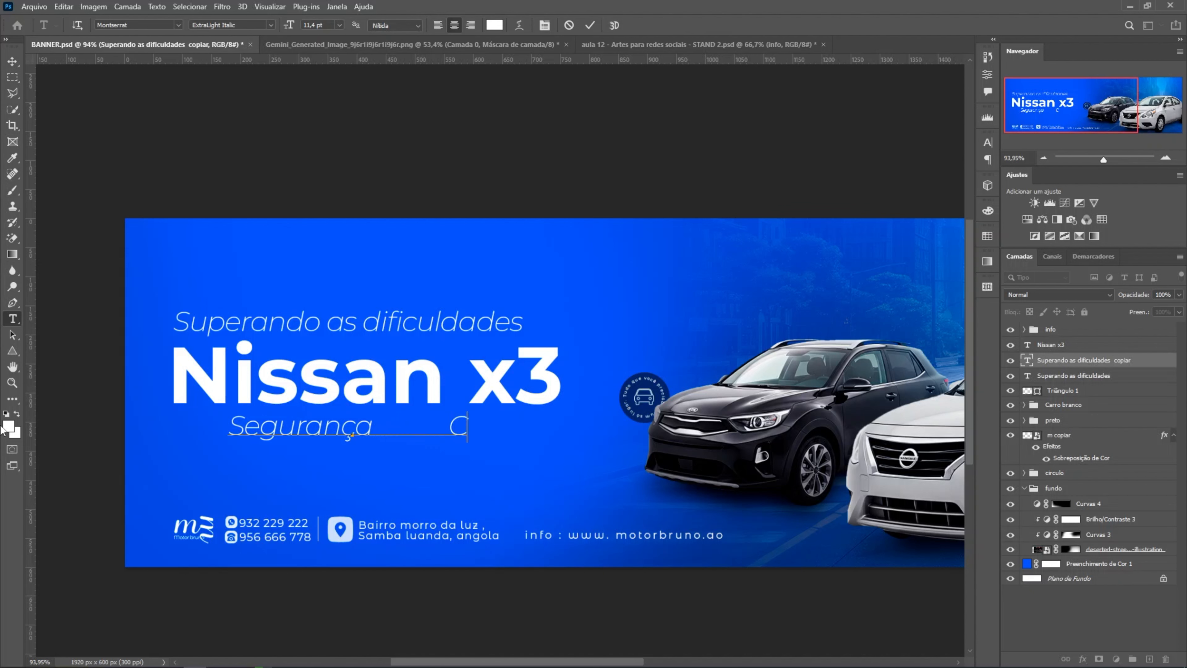
text(onfor)
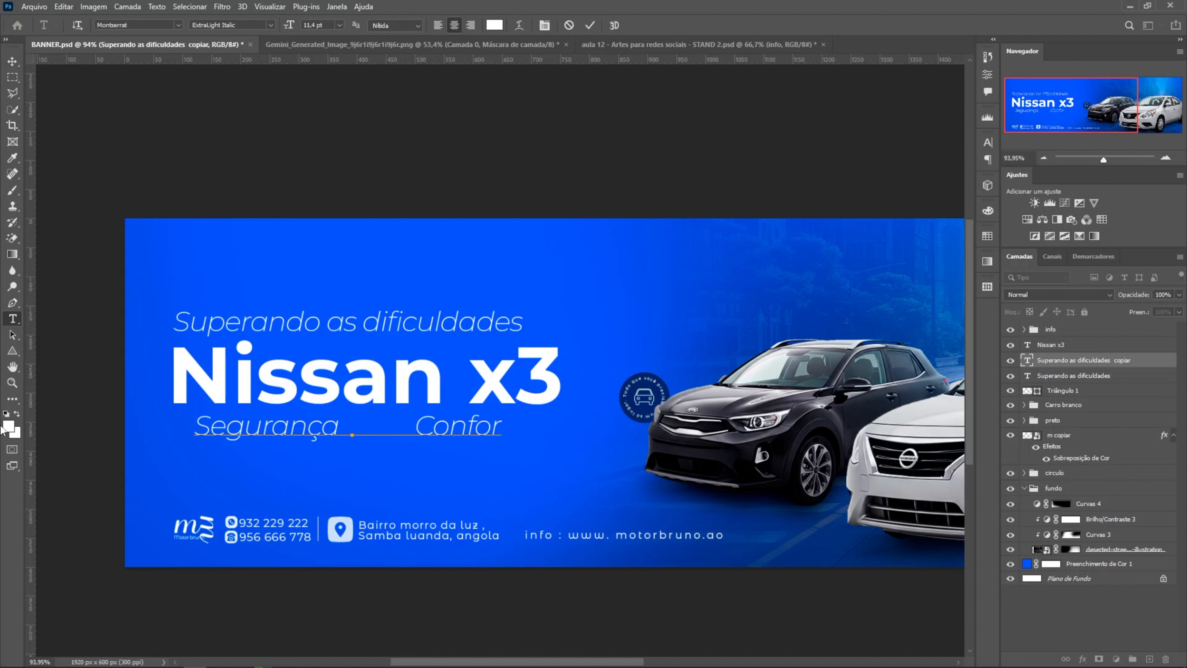
text(to       )
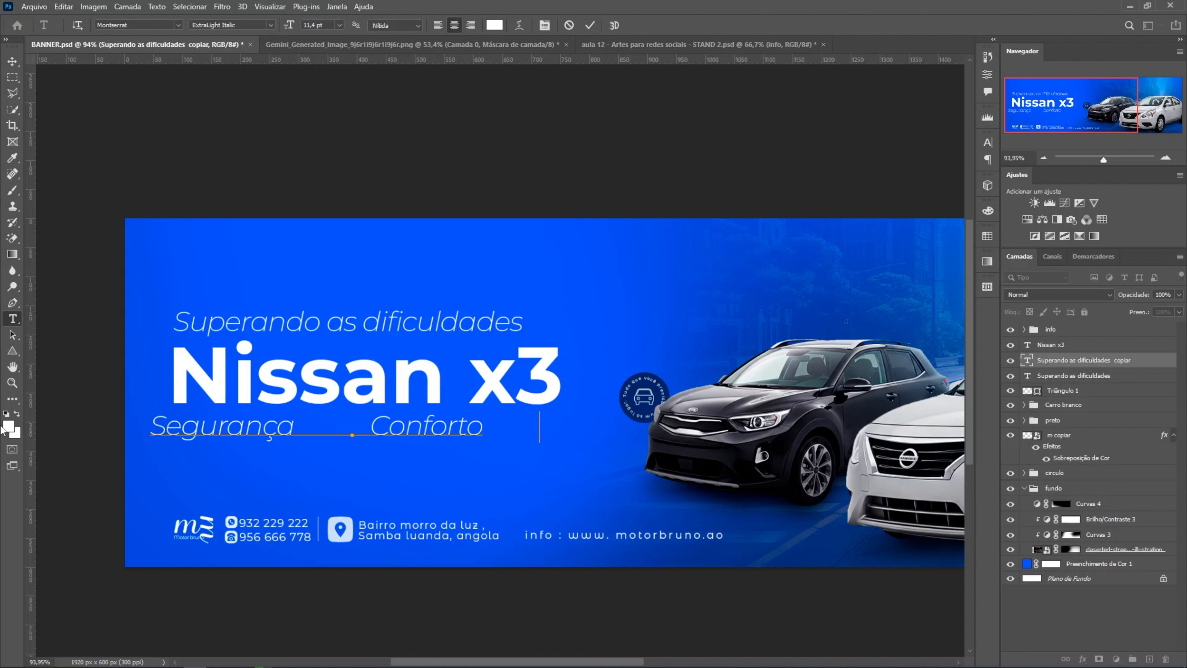
text(  Velocid)
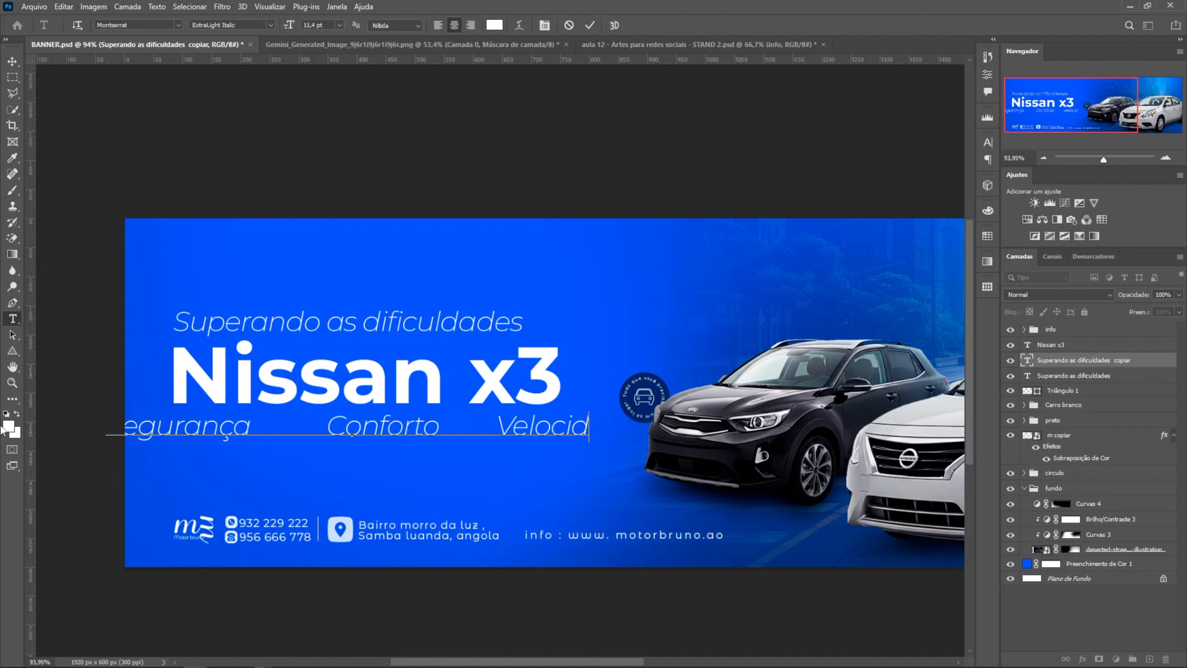
text(ade)
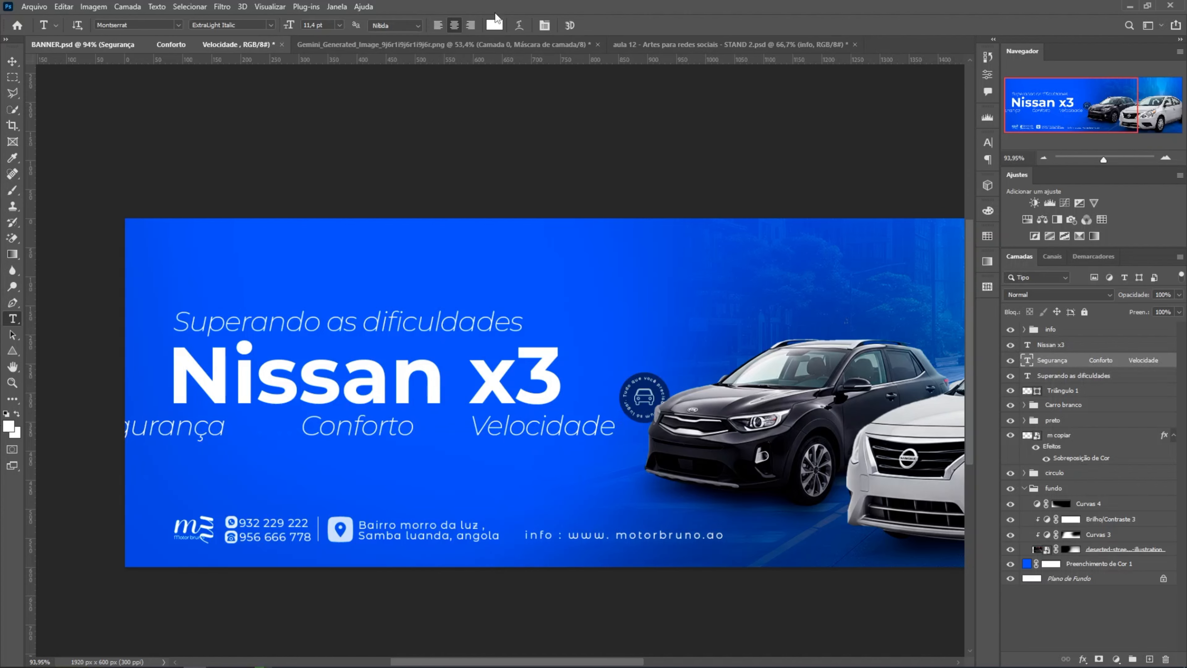
- Scale the "Segurança Conforto Velocidade" line to about 38% and place it beneath the start of the Nissan x3 headline
click(12, 61)
key(ctrl+t)
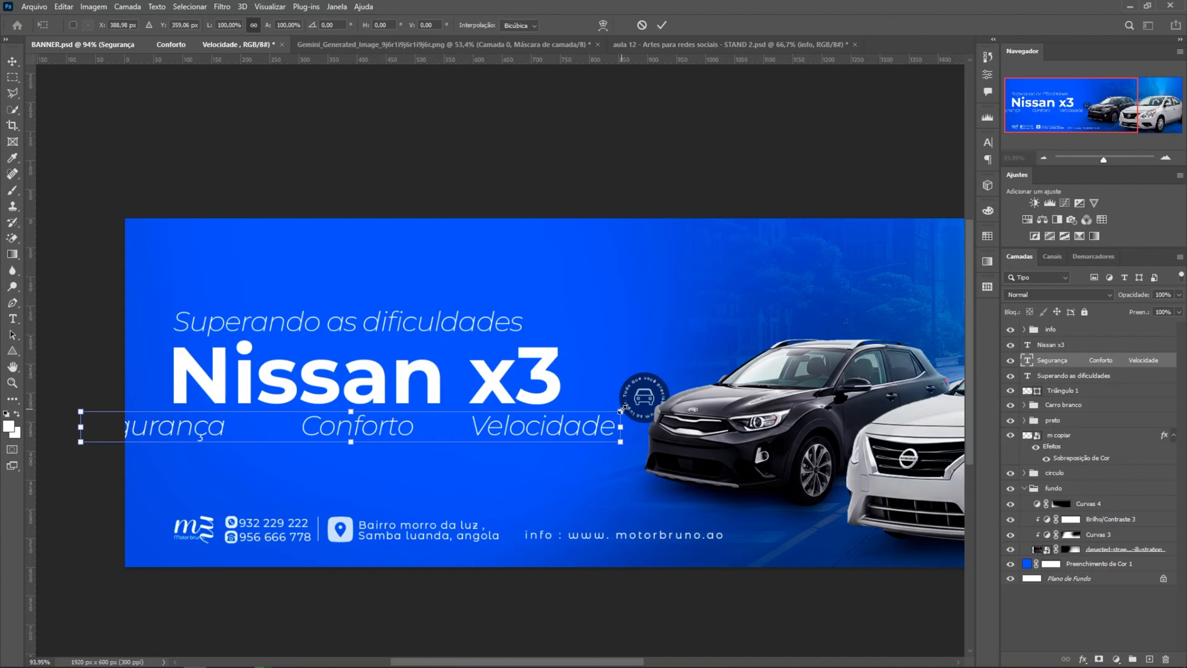
drag(622, 411, 356, 433)
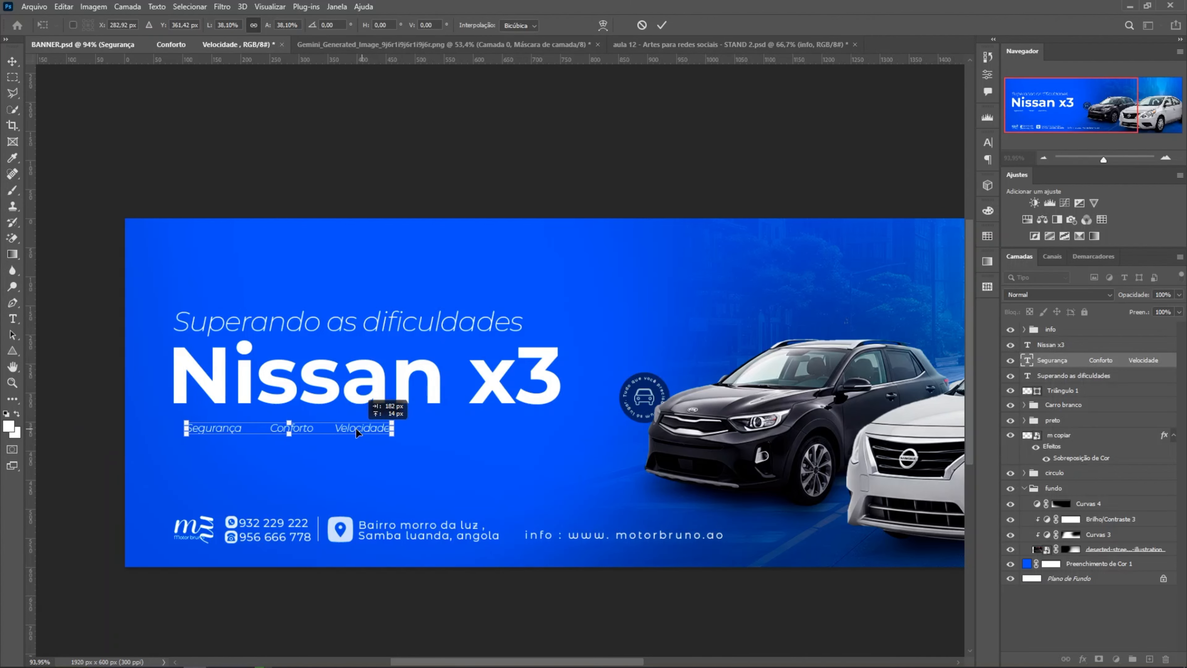